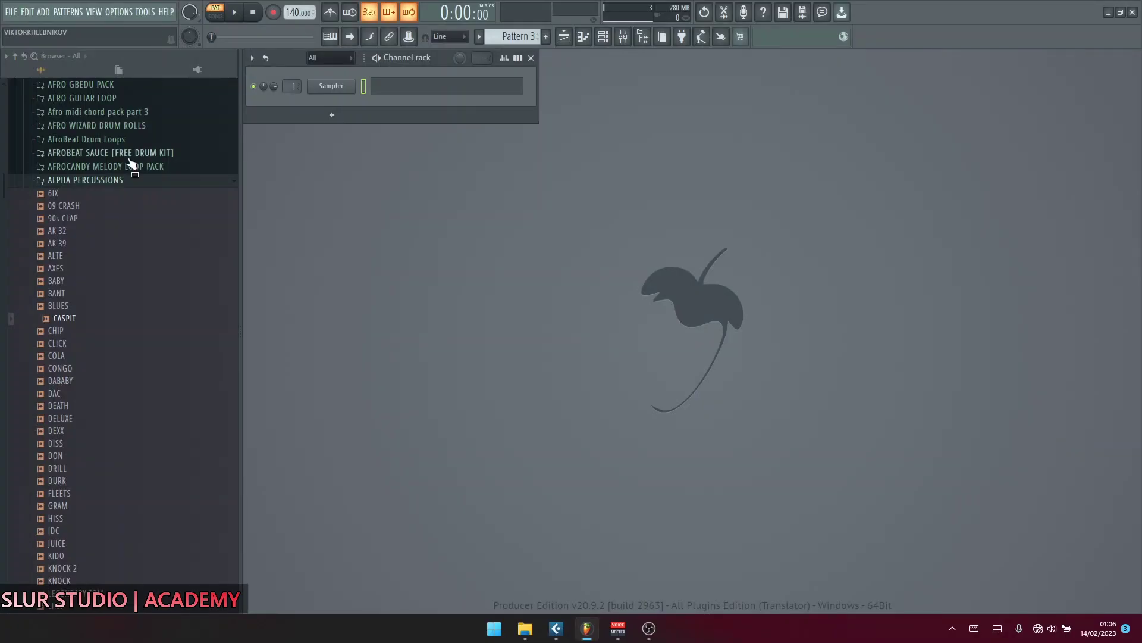
Show and hide the playlist, the channel rack and the browser in turn to present FL Studio's main windows.
left_click(566, 39)
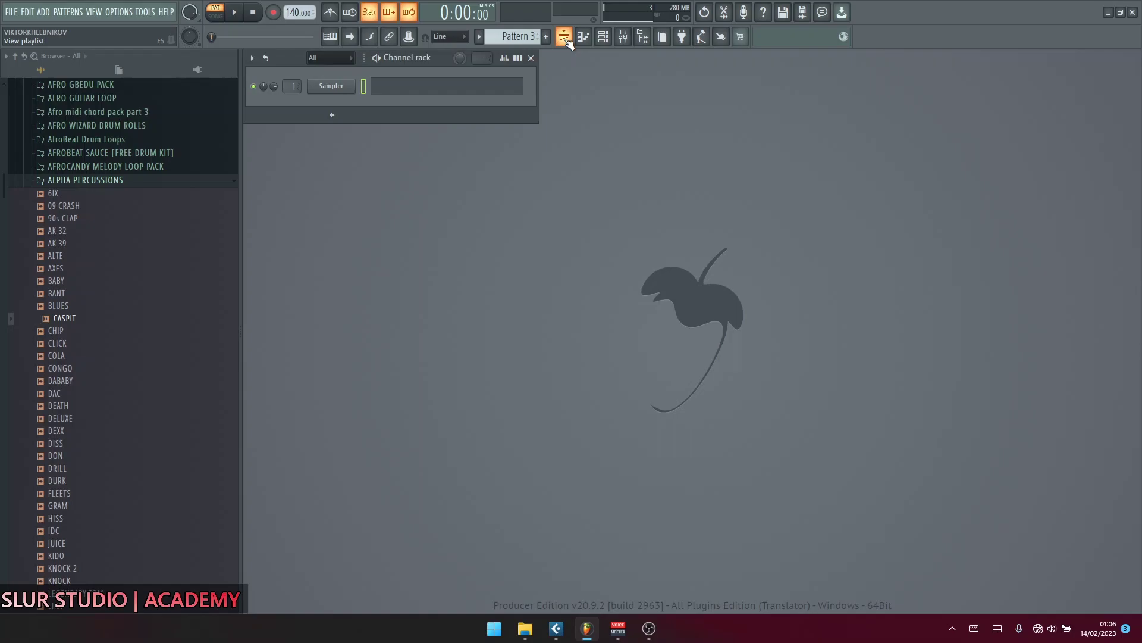
left_click(603, 37)
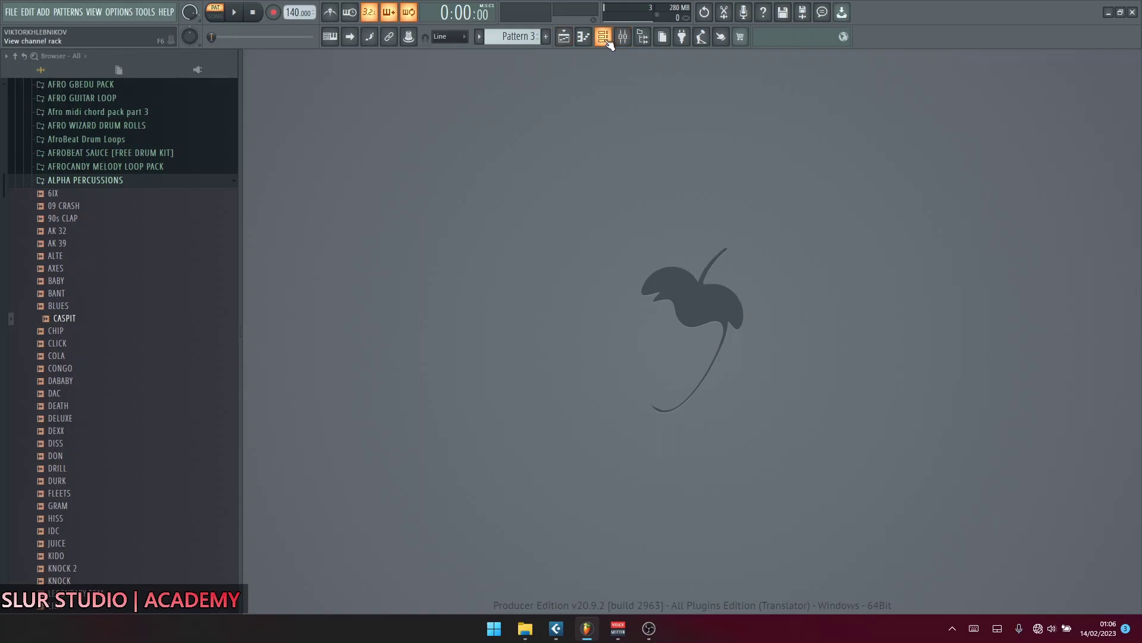
left_click(605, 38)
left_click(604, 39)
left_click(604, 38)
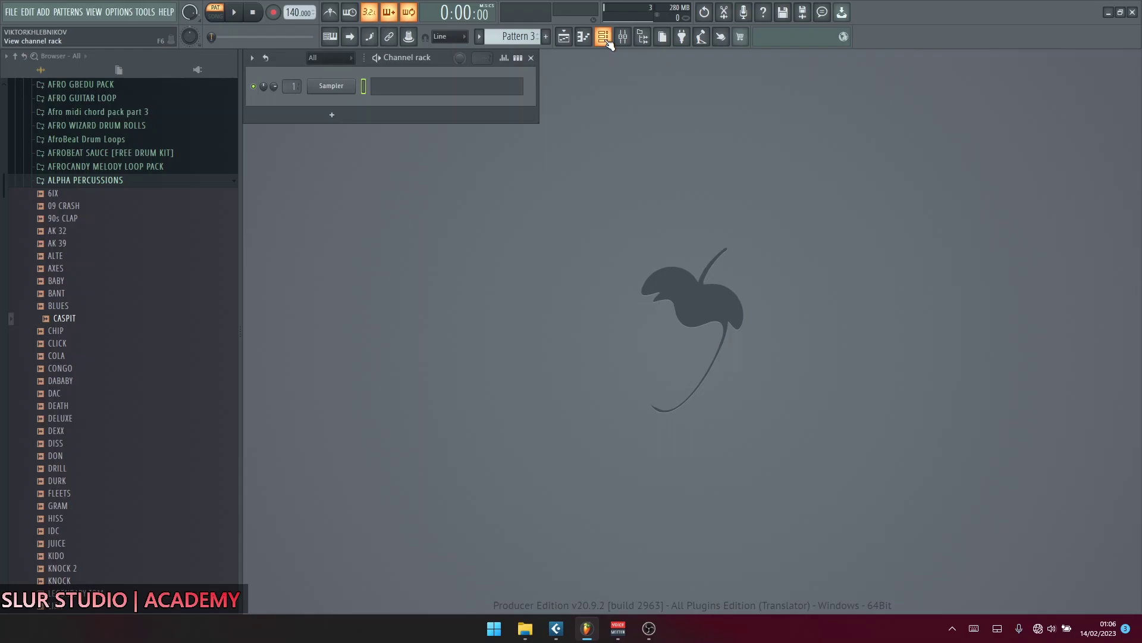
left_click(643, 38)
left_click(643, 37)
left_click(643, 38)
left_click(644, 38)
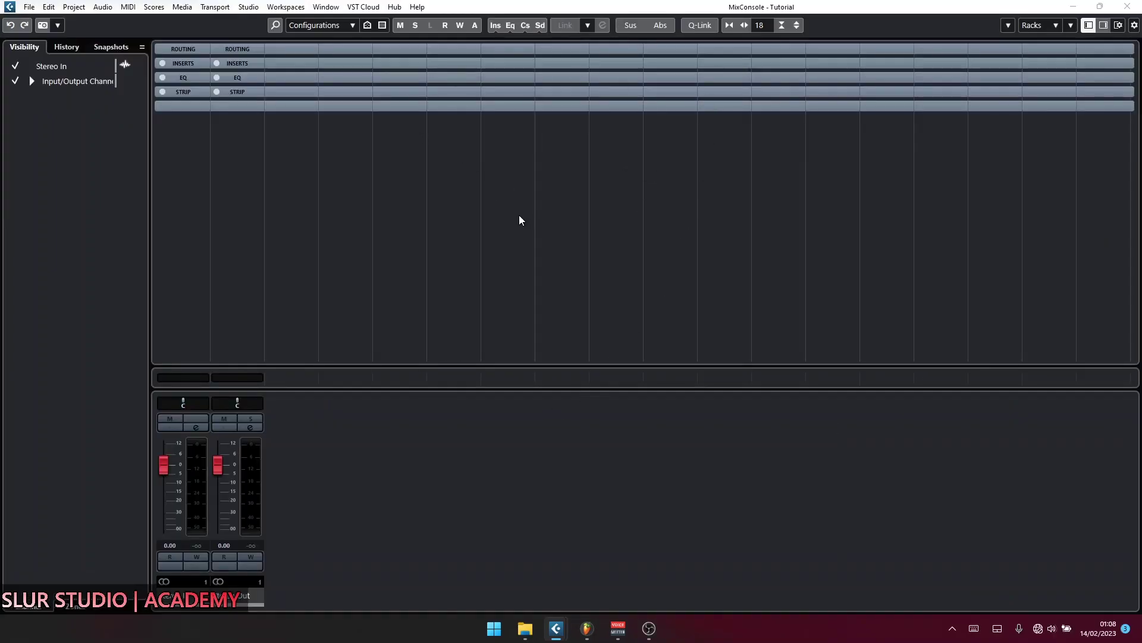
left_click(419, 453)
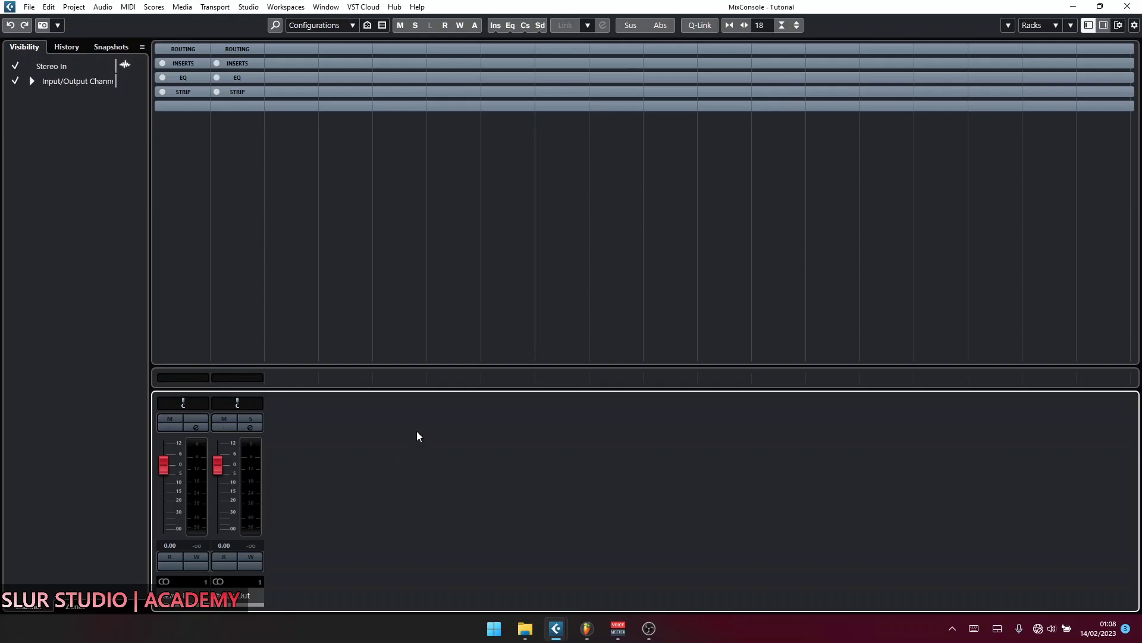
right_click(417, 432)
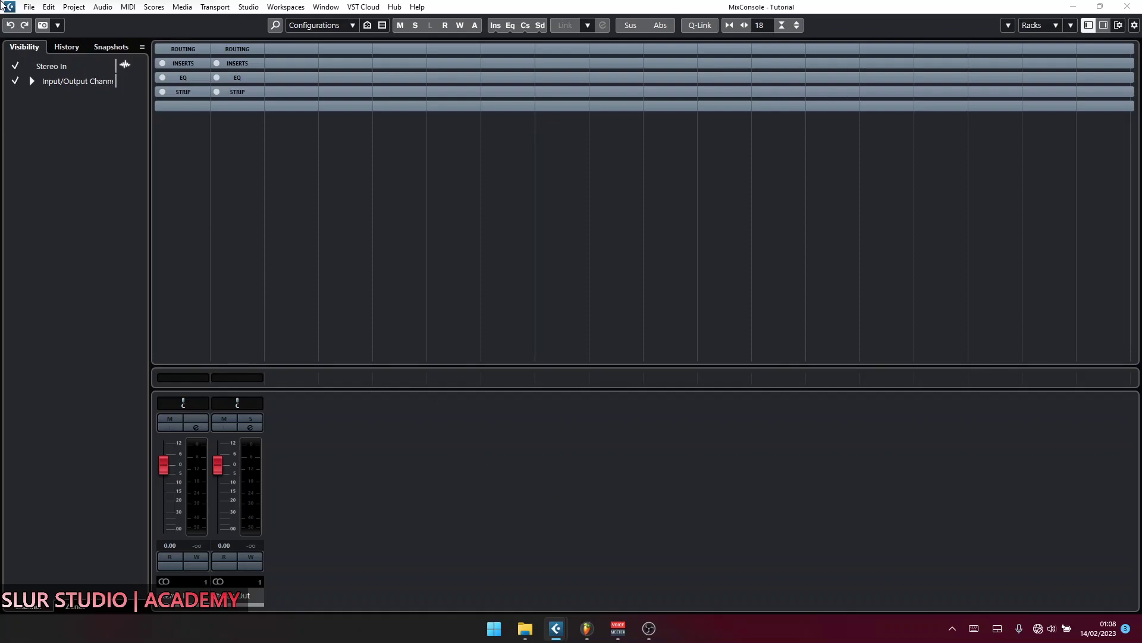
left_click(586, 628)
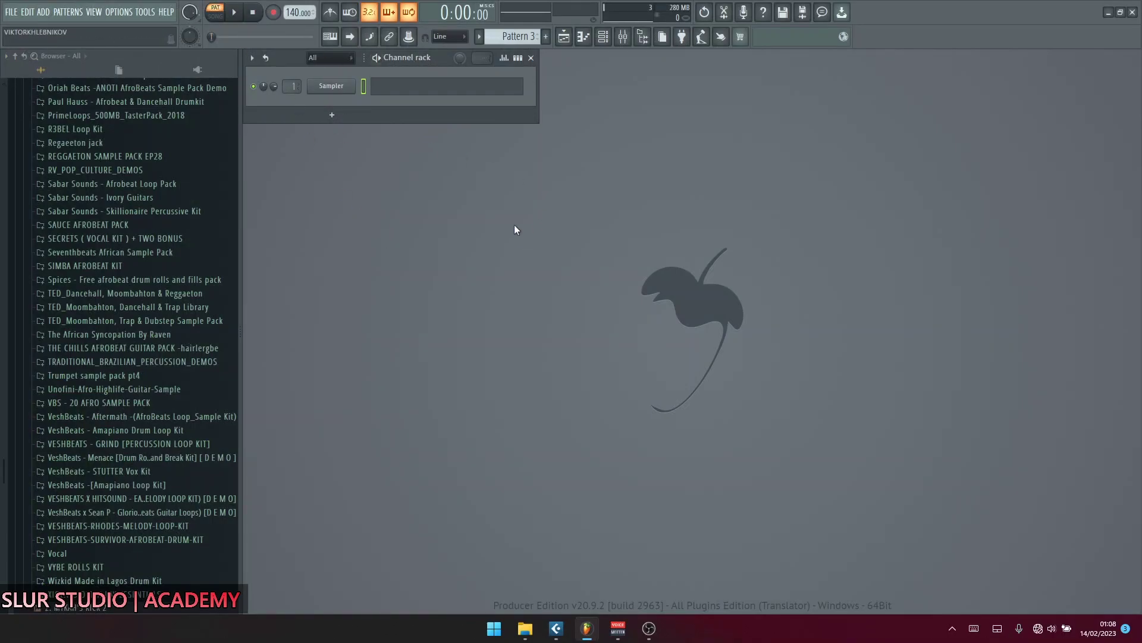
mouse_move(559, 622)
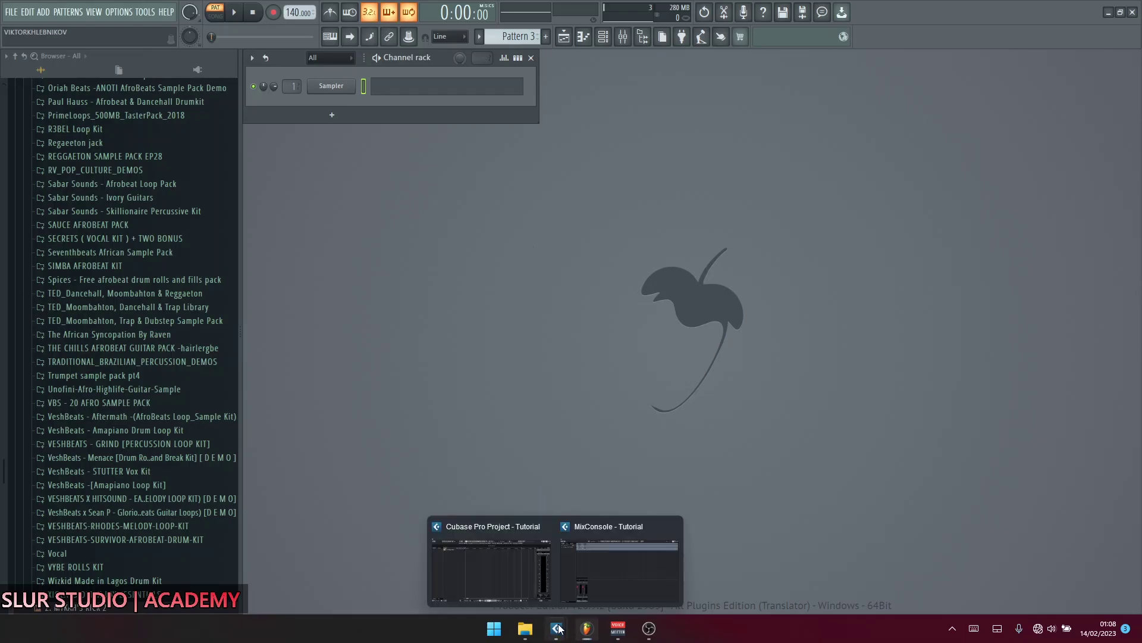
left_click(536, 573)
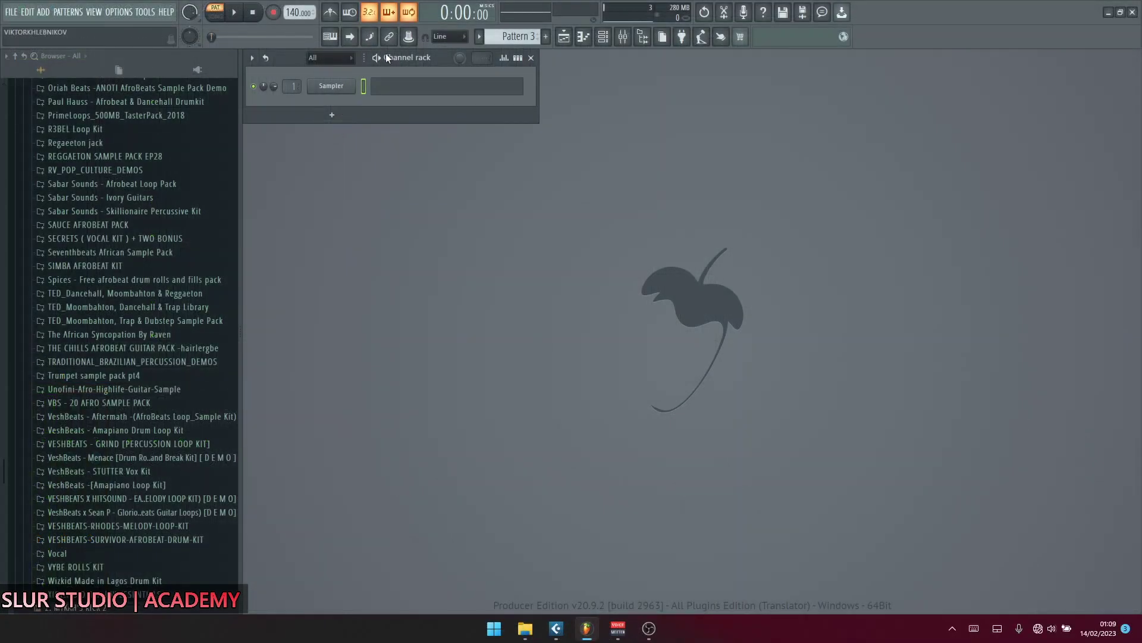
Display the Sampler's step sequencer in the channel rack, and switch to Cubase's MixConsole window.
left_click(518, 58)
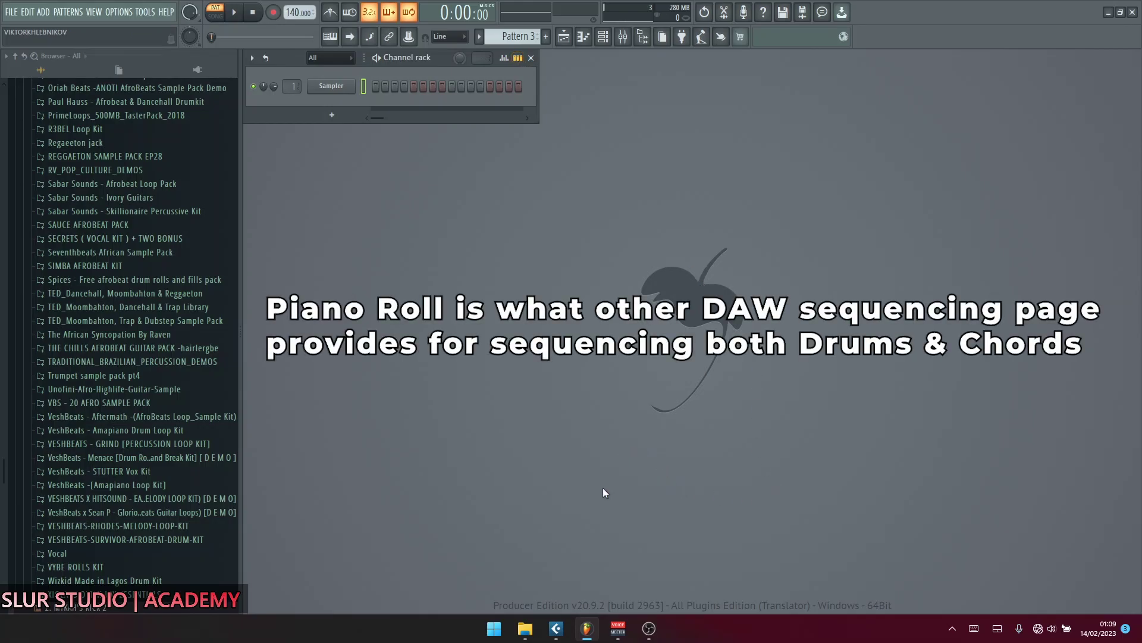
mouse_move(557, 626)
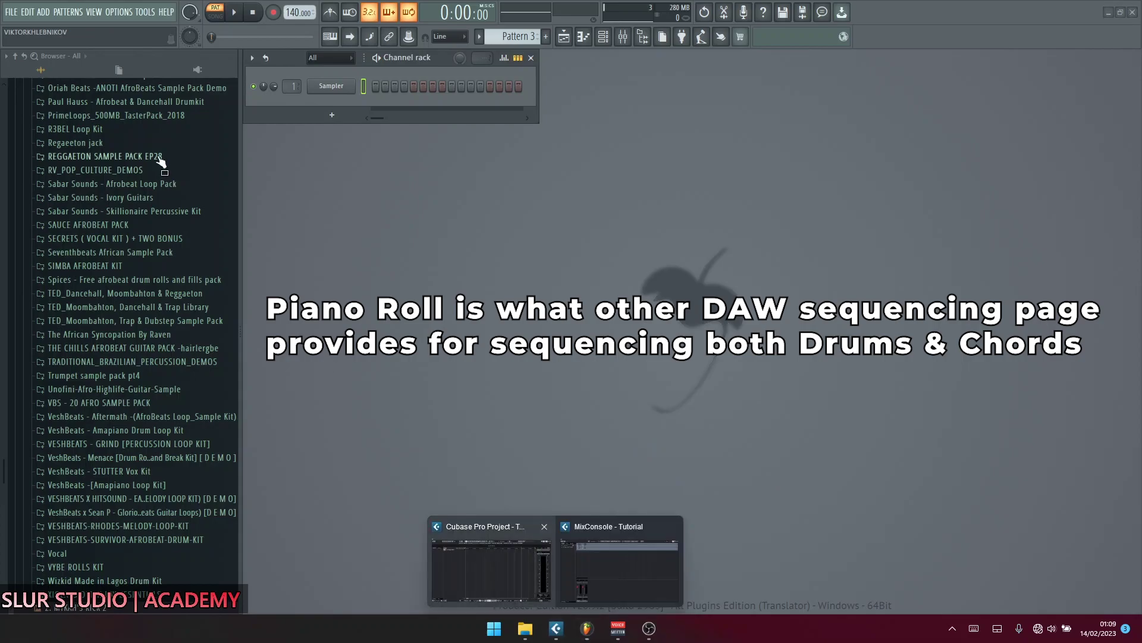
left_click(619, 562)
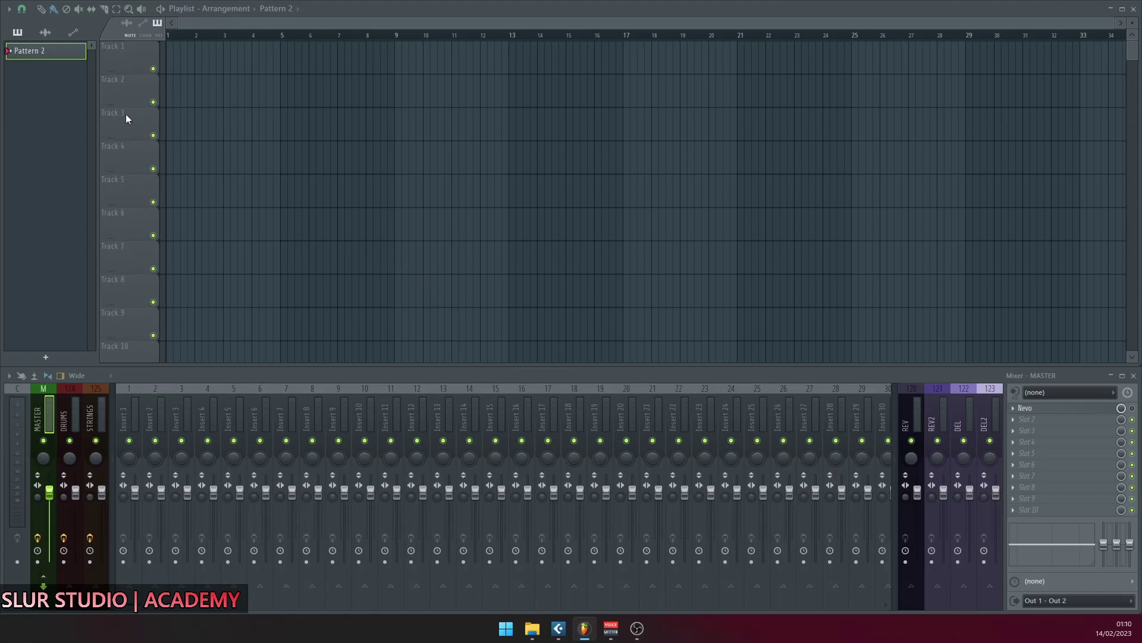
Look through the FL Studio playlist tracks down to the last one and return to the first track.
scroll(149, 281, "down", 20)
scroll(148, 280, "down", 20)
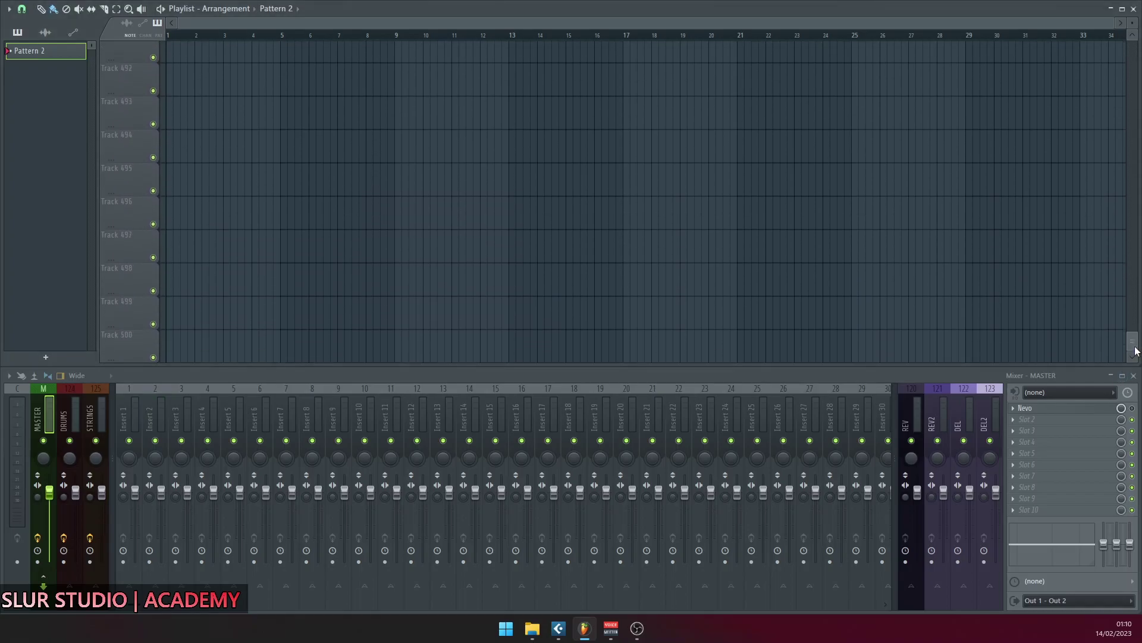
left_click_drag(1132, 345, 1130, 47)
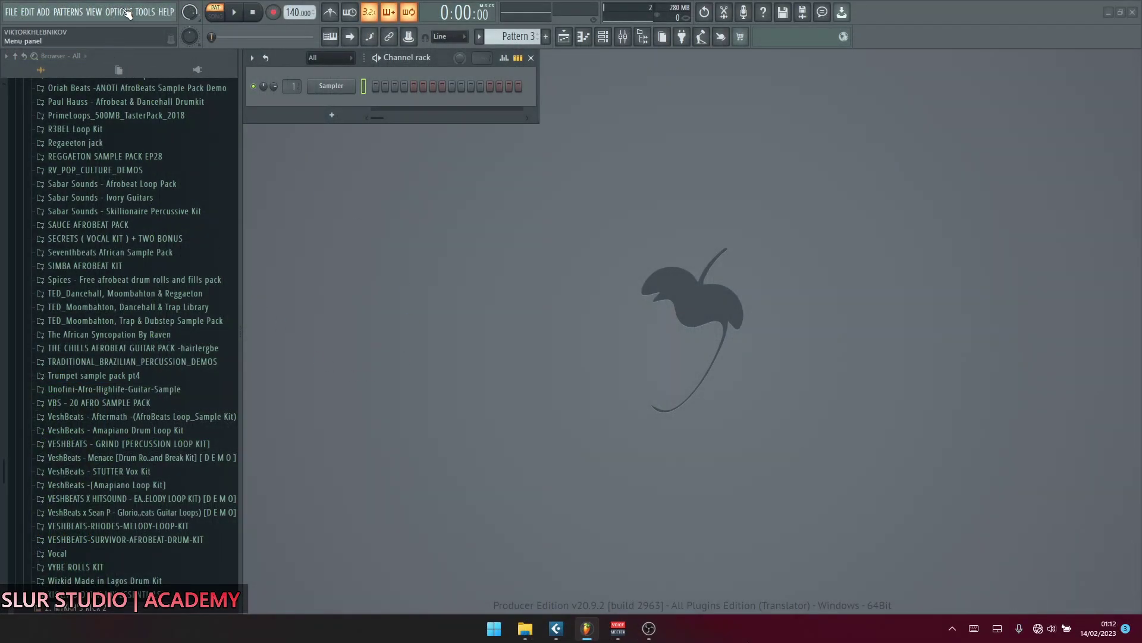
Open FL Studio's audio settings, glance at the MIDI settings and review the installed audio devices without changing the selection.
left_click(125, 13)
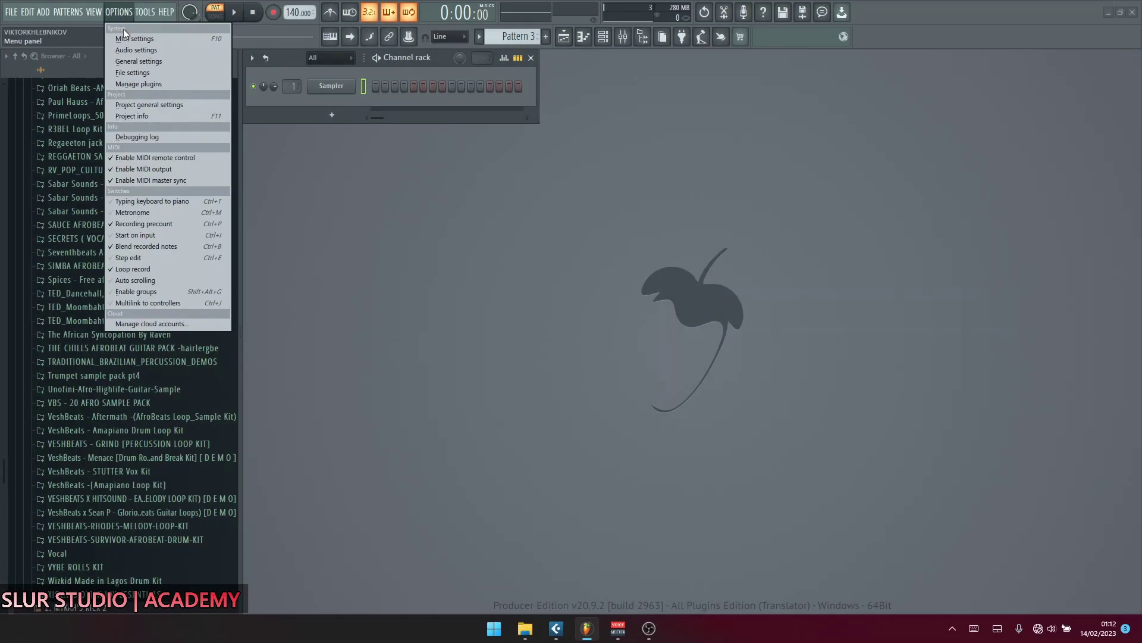
left_click(197, 50)
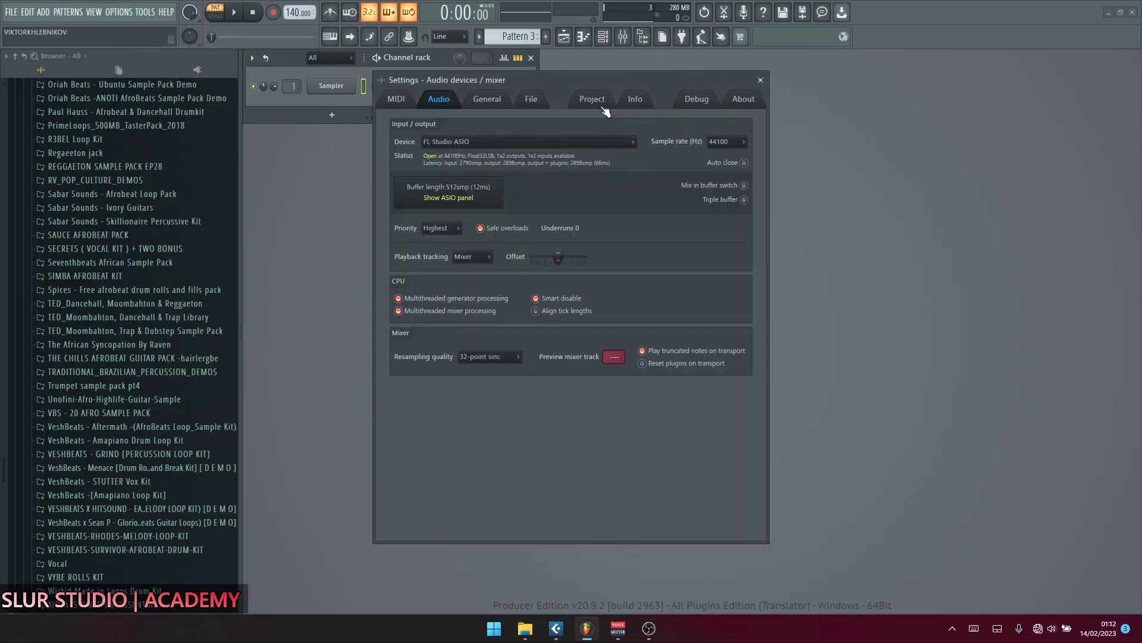
left_click_drag(572, 80, 569, 144)
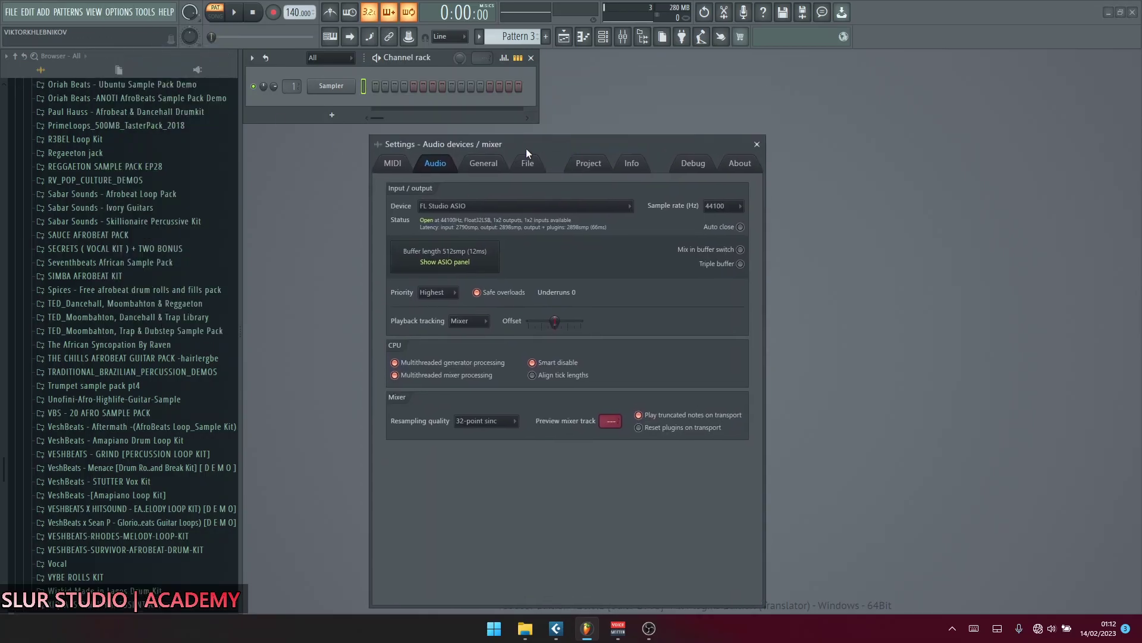
left_click(394, 165)
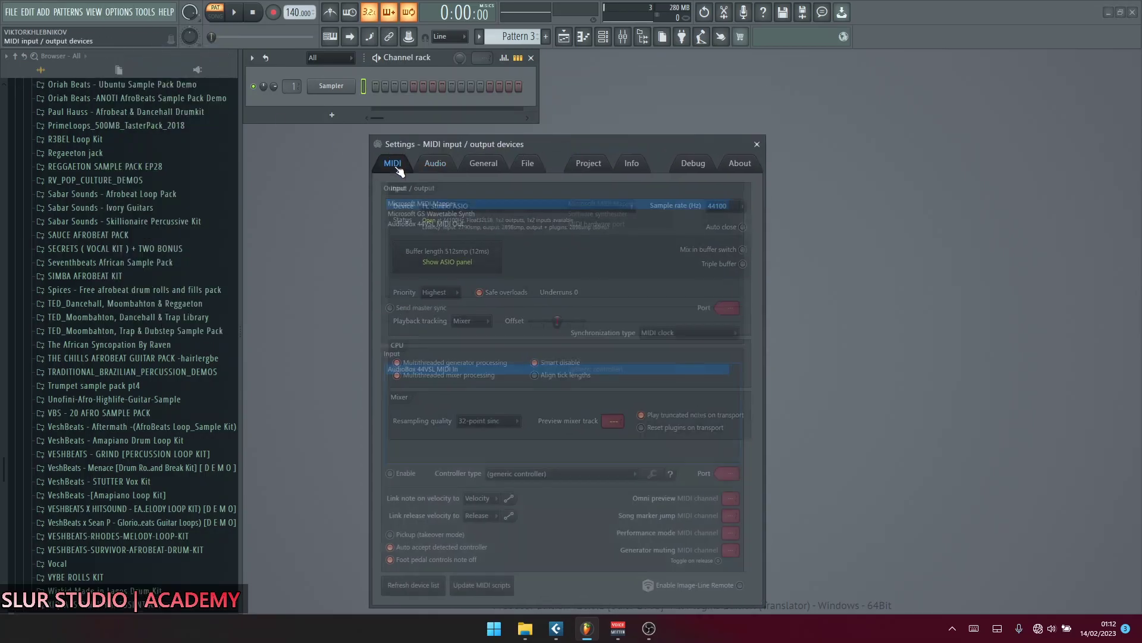
left_click(445, 164)
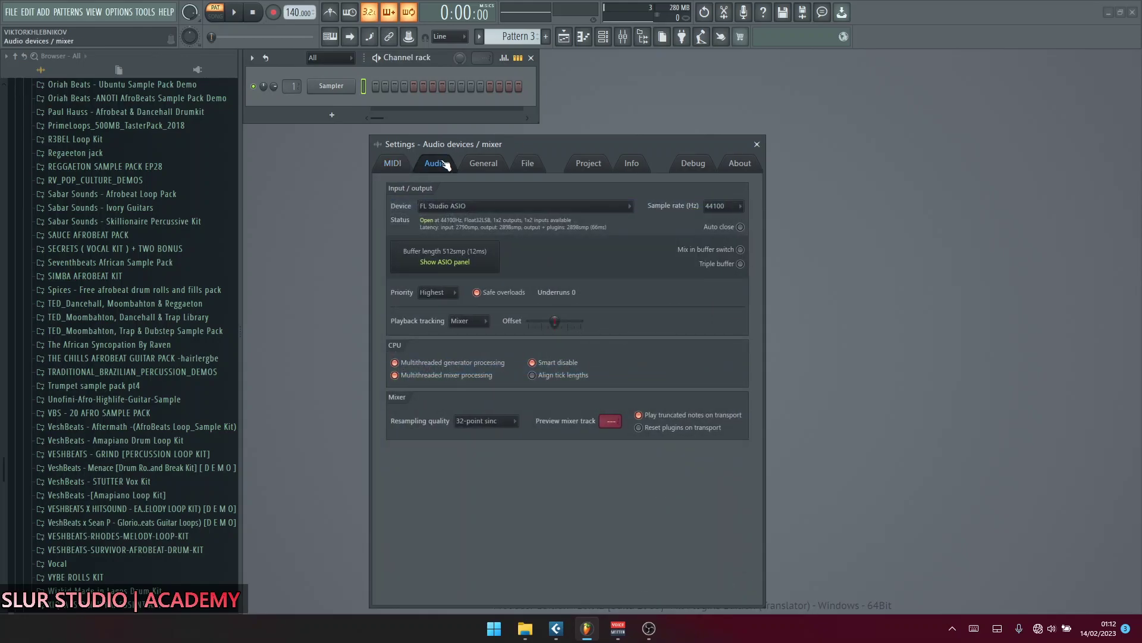
left_click(477, 206)
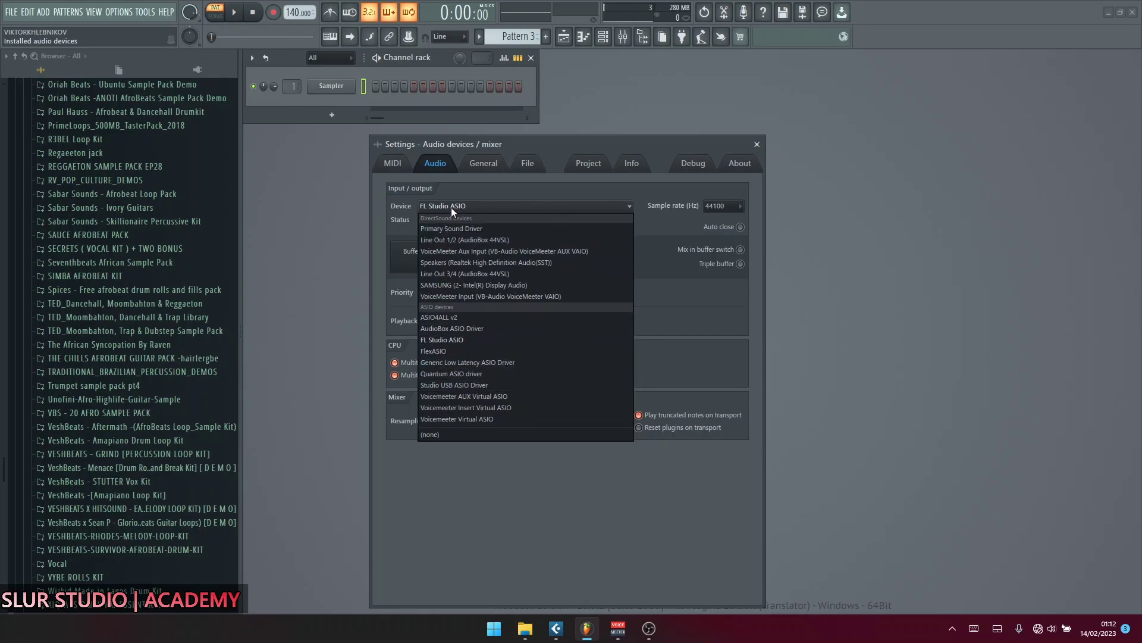
left_click(542, 145)
Refresh the device list in the MIDI settings and go through the Code 49 input ports.
left_click(393, 165)
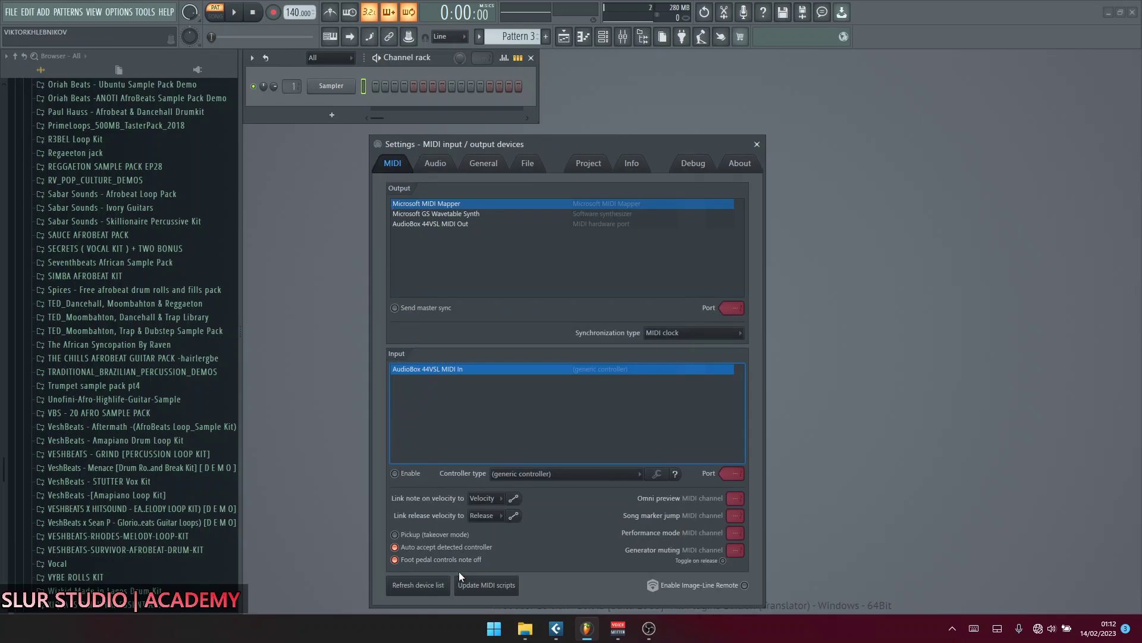
left_click(426, 587)
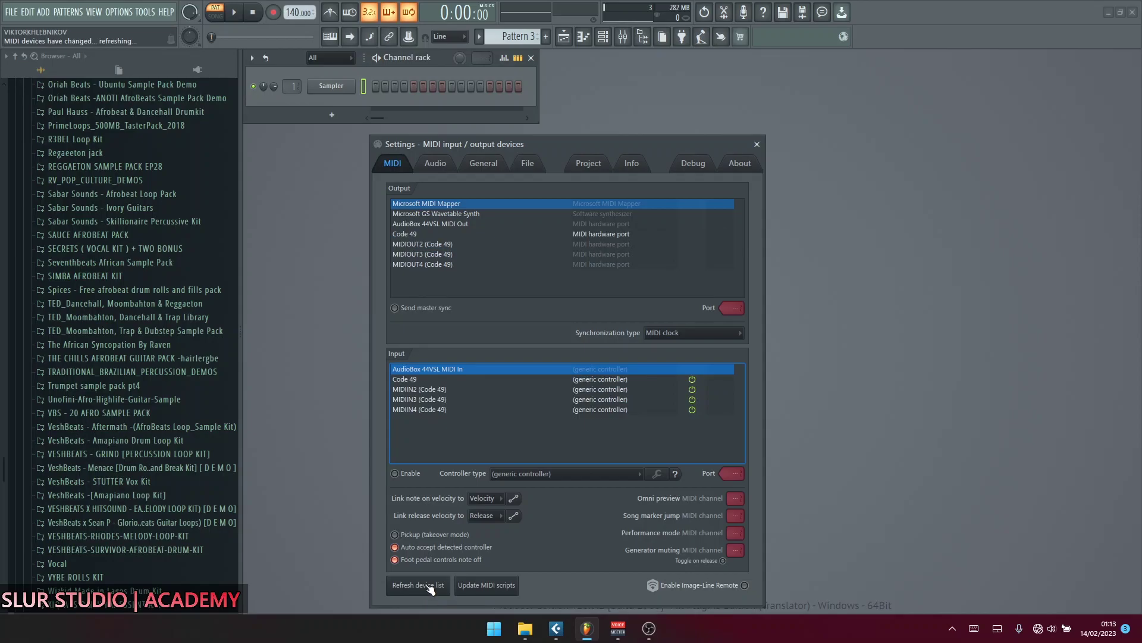
left_click(431, 381)
left_click(433, 390)
left_click(430, 399)
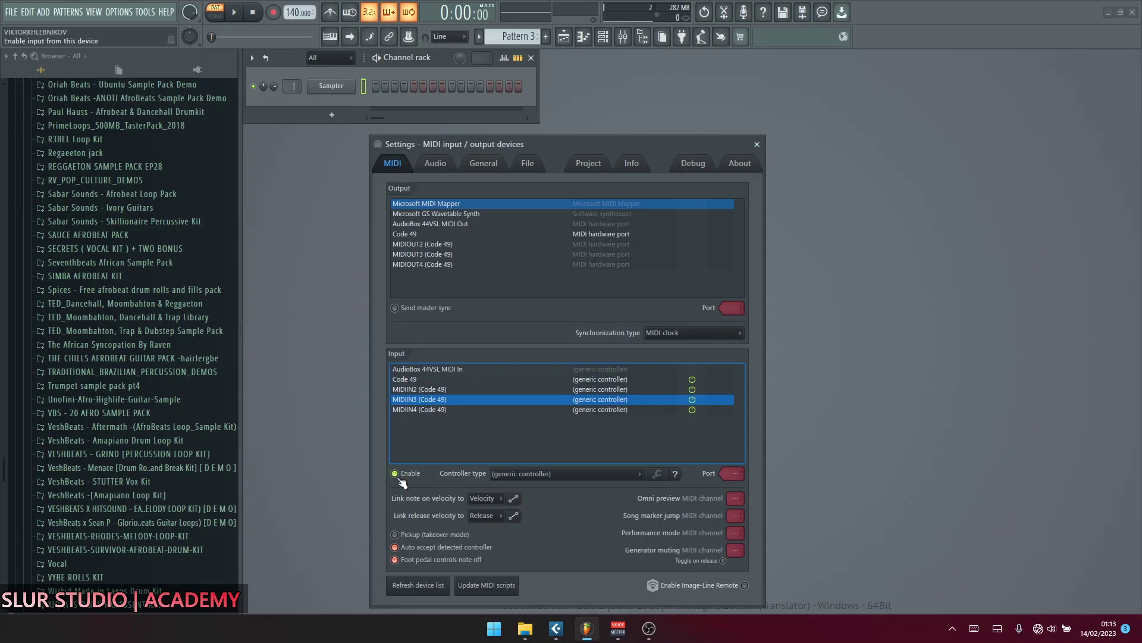
left_click(417, 410)
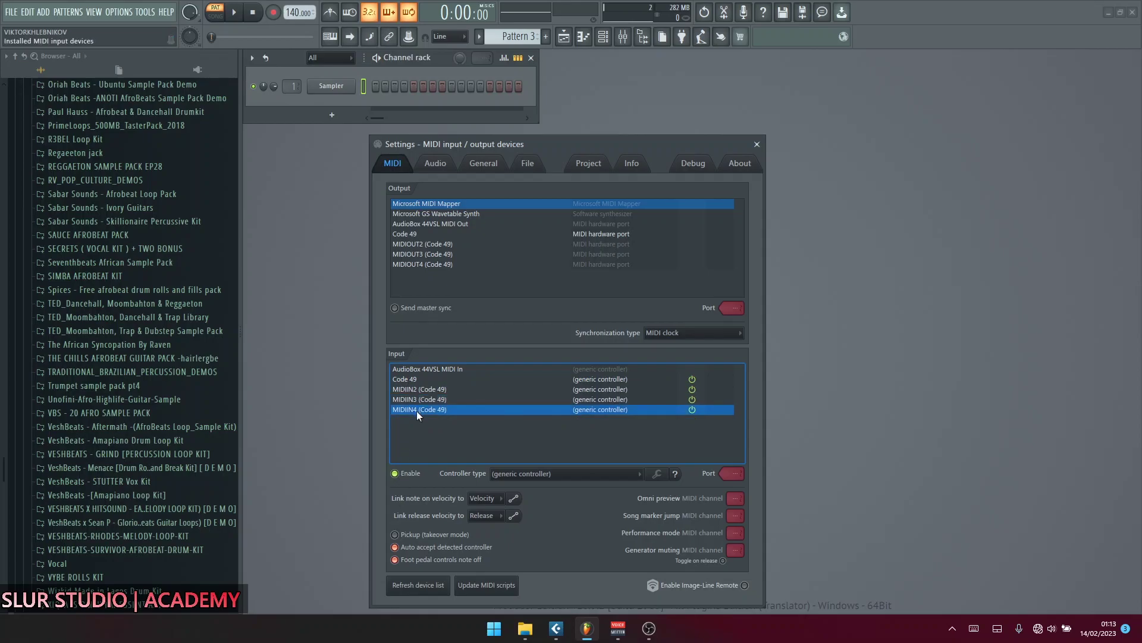
Turn the Code 49 MIDI input off and back on, and close the settings.
left_click(421, 380)
left_click(395, 474)
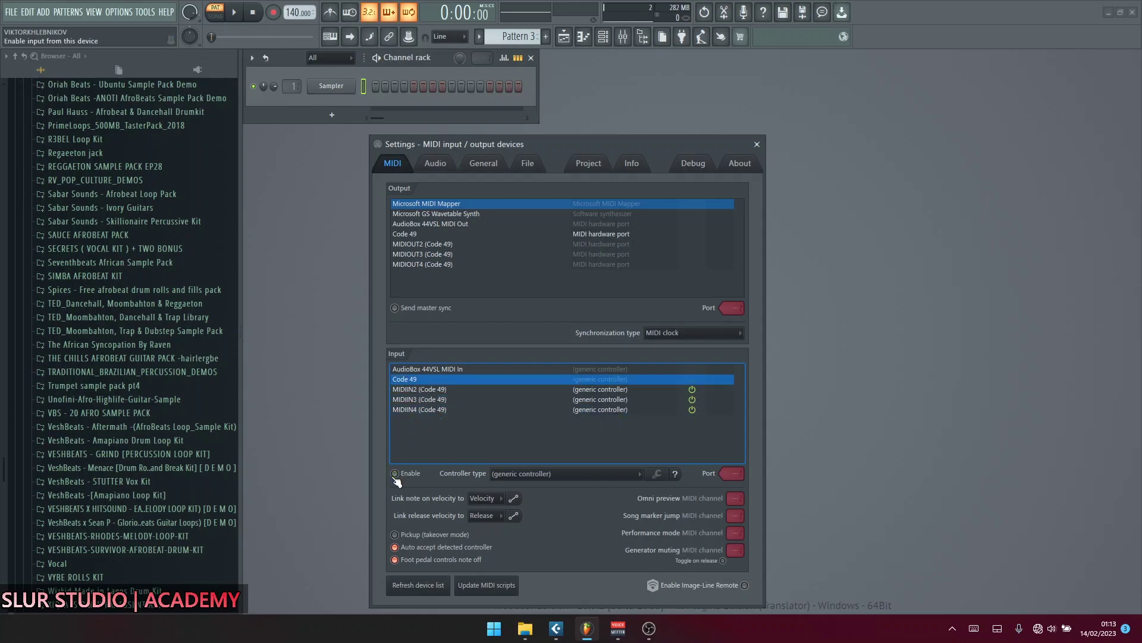
left_click(394, 474)
left_click(757, 144)
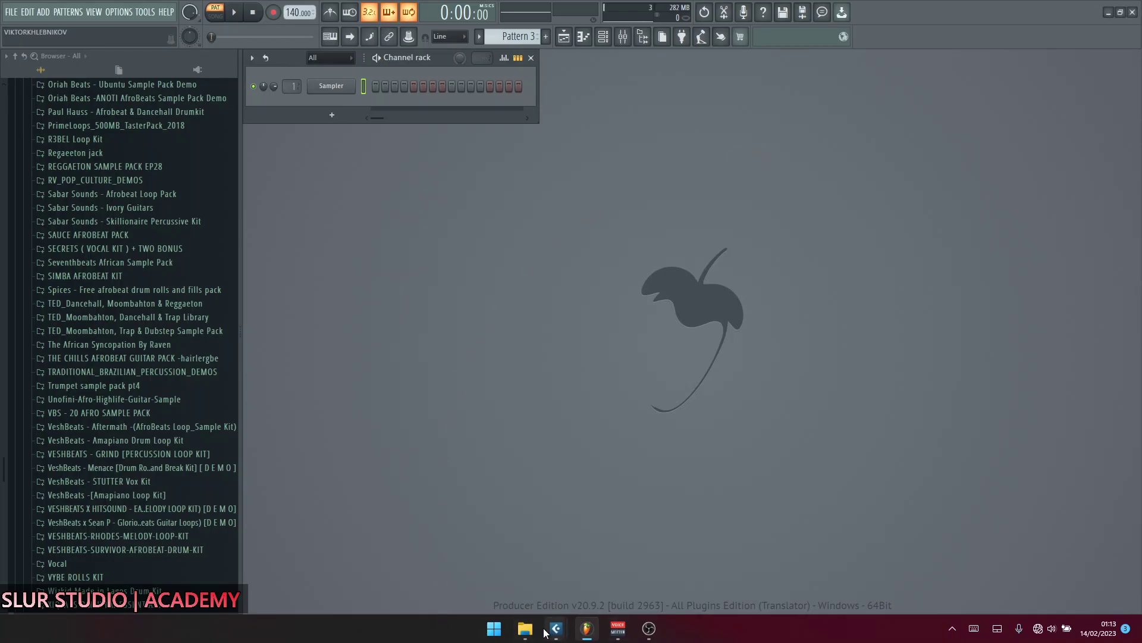
Switch to Cubase, open Studio Setup and review the available ASIO drivers without changing the selection.
mouse_move(556, 628)
left_click(516, 570)
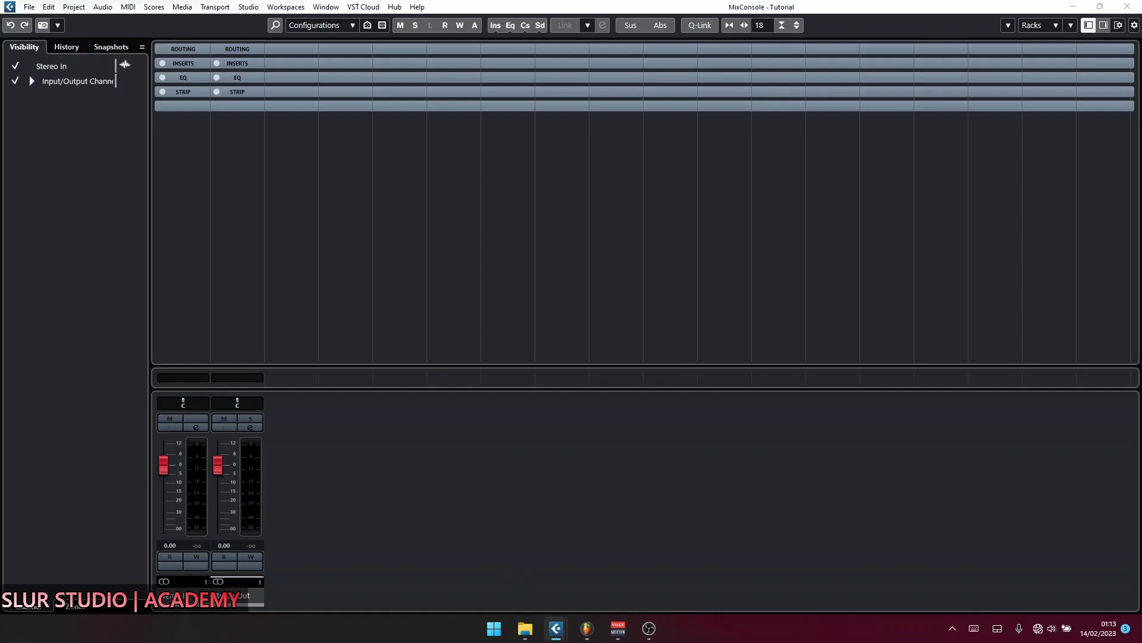
left_click(248, 7)
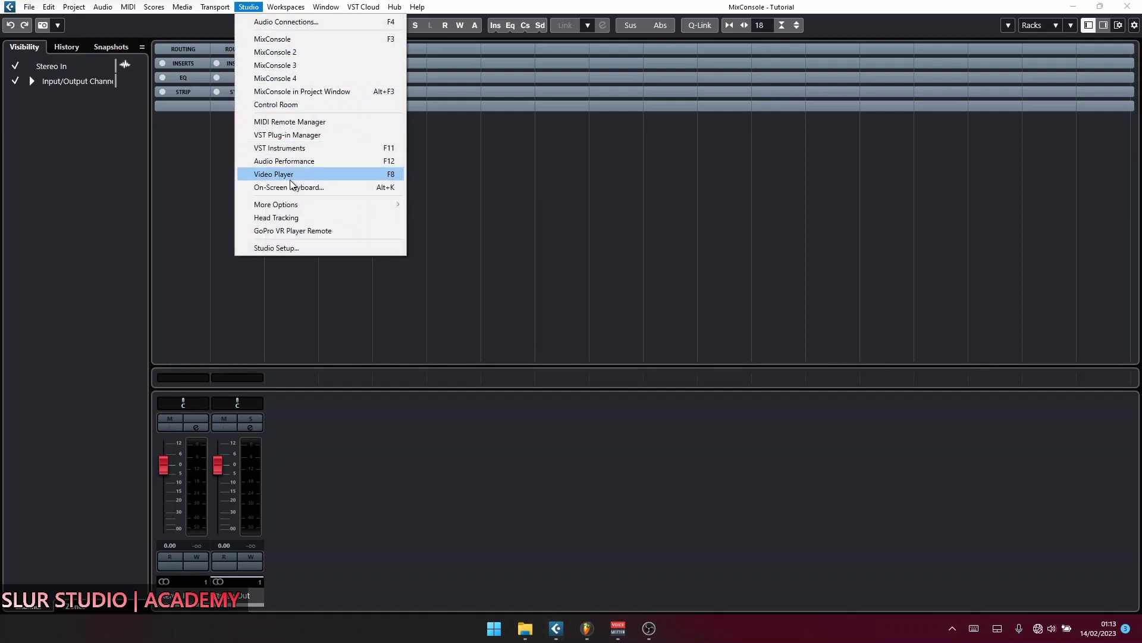
left_click(364, 250)
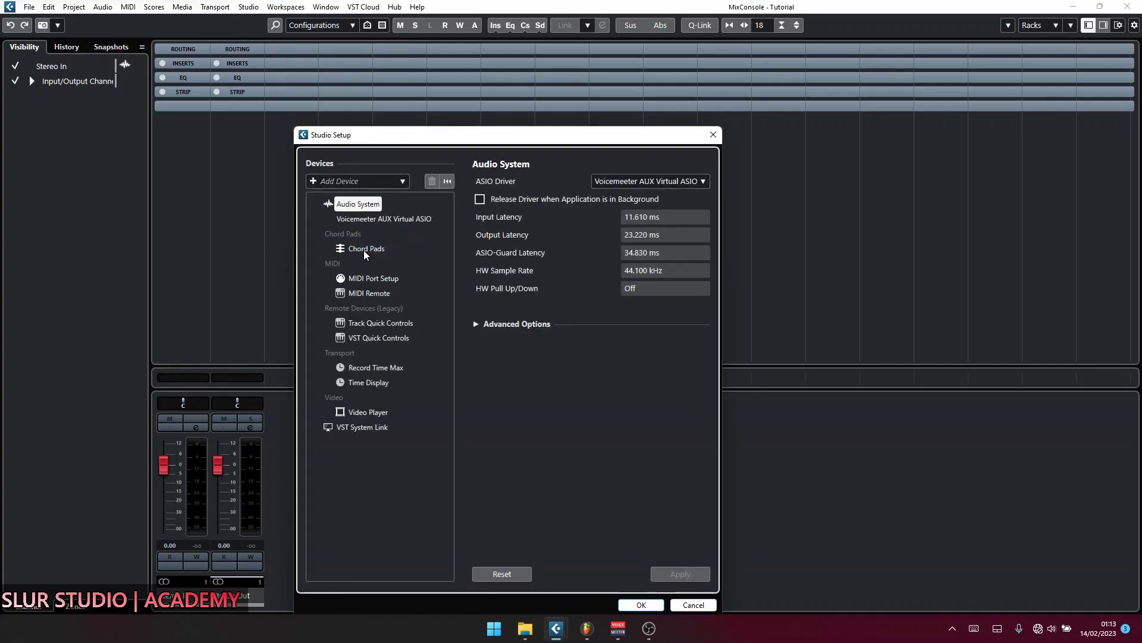
left_click_drag(388, 136, 362, 100)
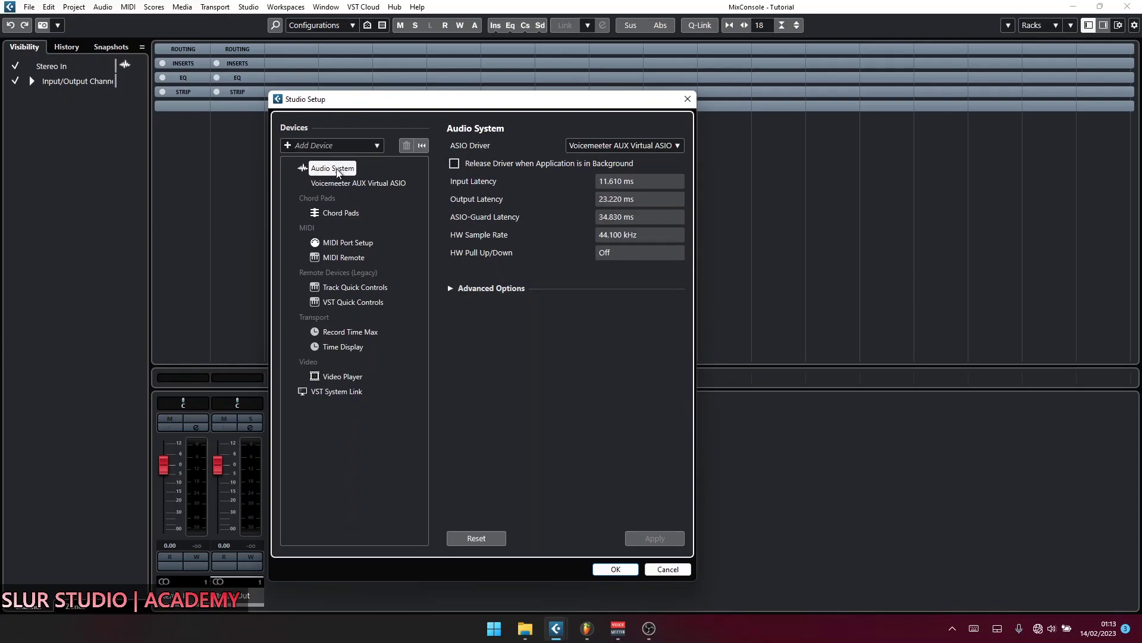
left_click(608, 146)
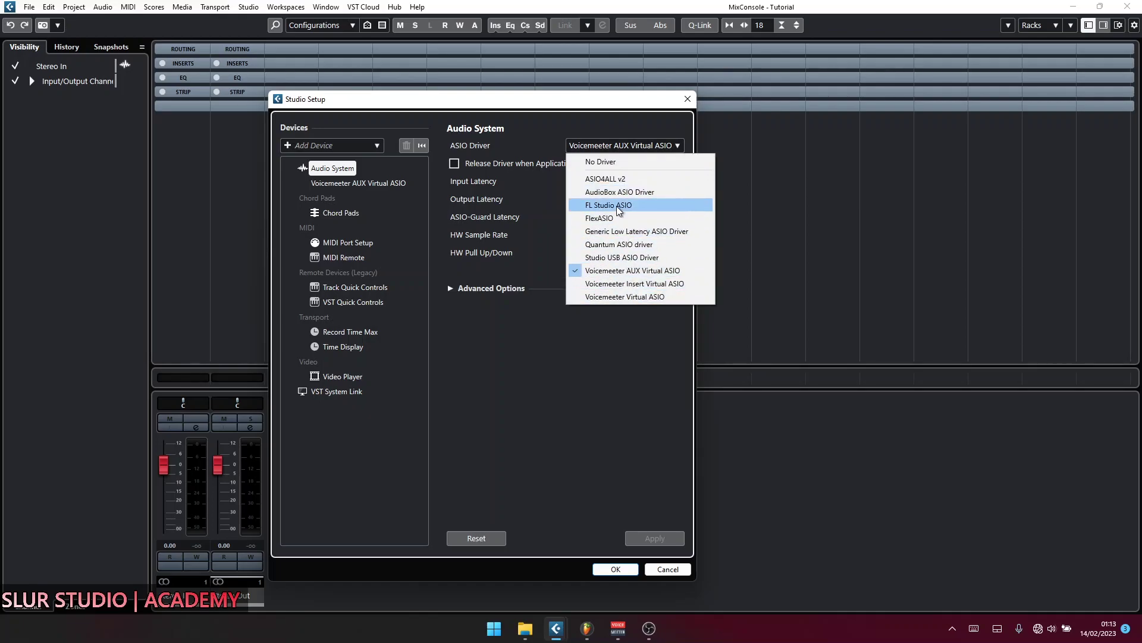
left_click(490, 375)
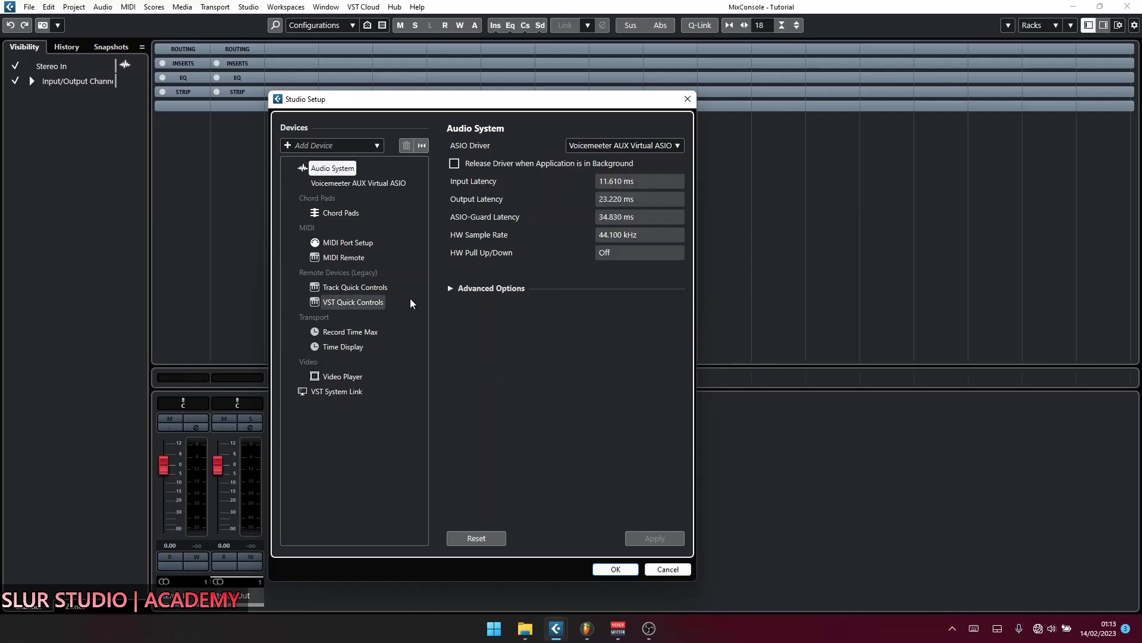
Open the MIDI Port Setup and examine the Code 49 input and output ports.
left_click(349, 248)
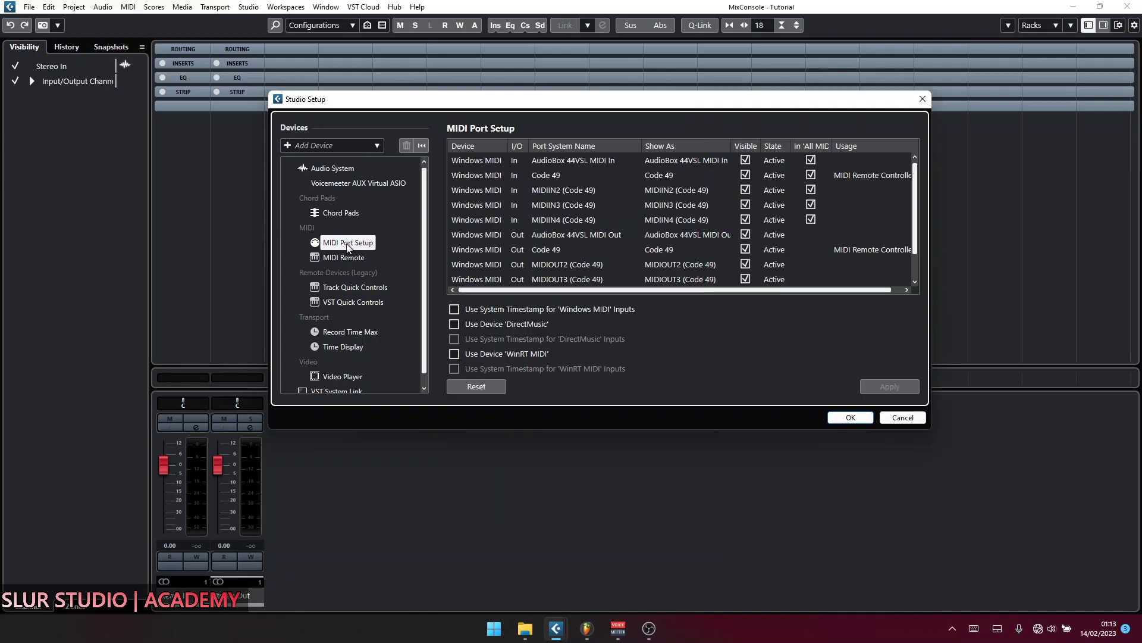
left_click(558, 175)
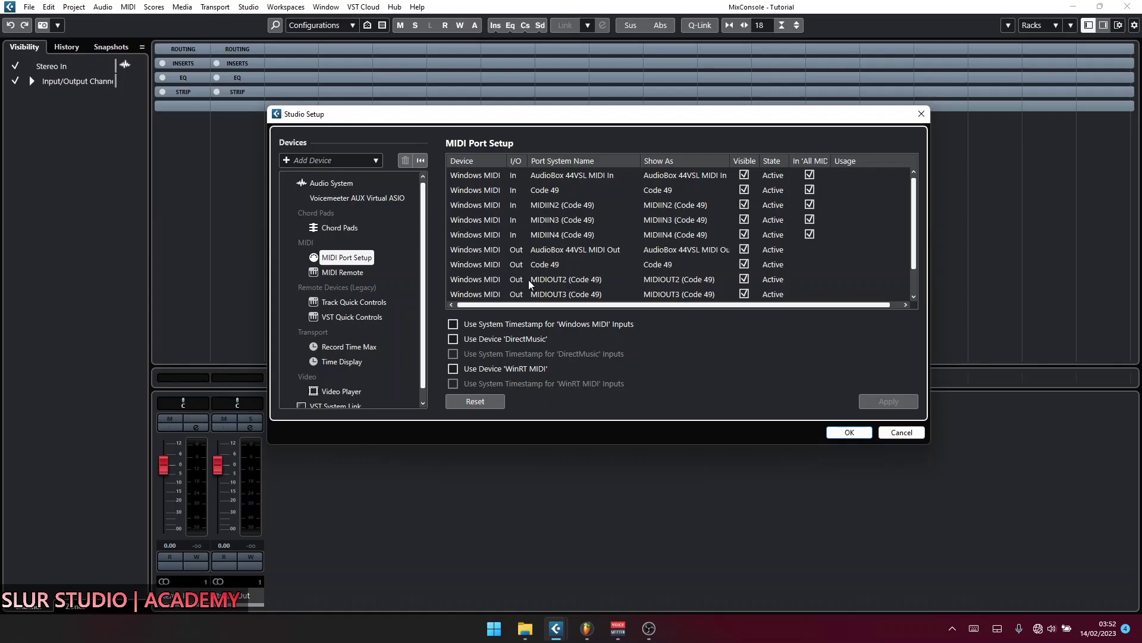
left_click(563, 269)
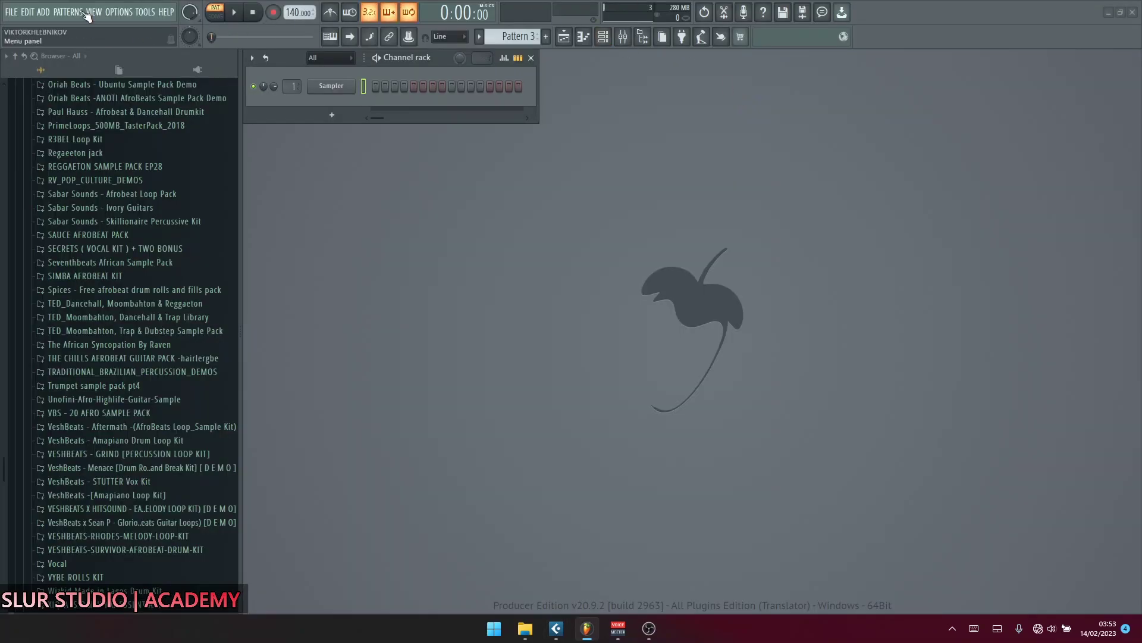
Open the MIDI settings, toggle the Code 49 input off and on twice, and close the settings.
left_click(119, 12)
left_click(124, 38)
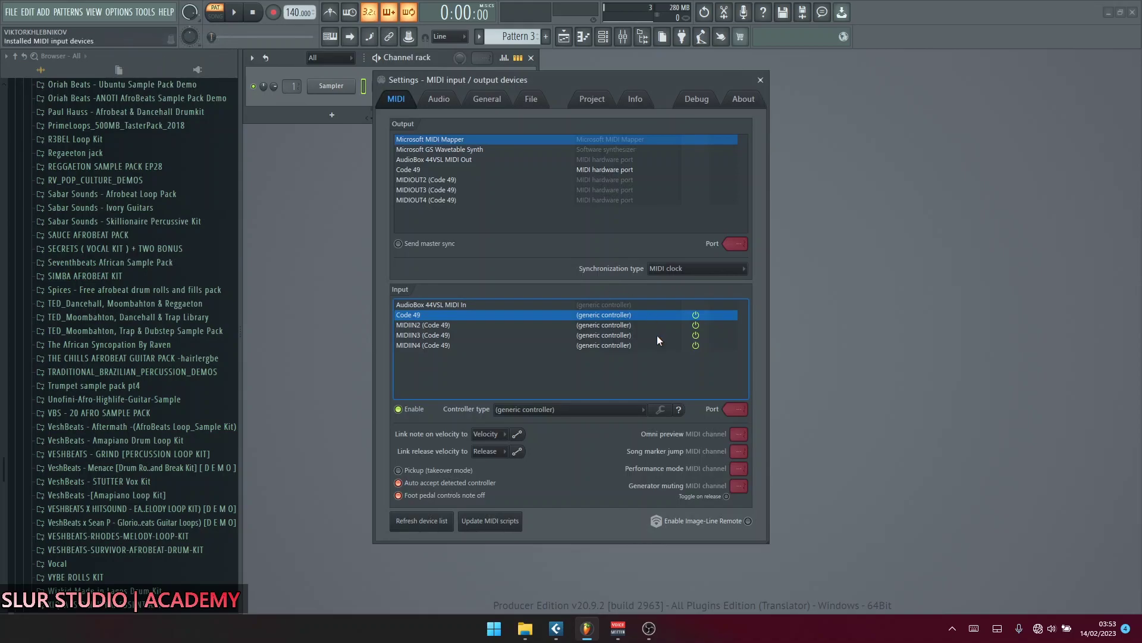
left_click(403, 412)
left_click(403, 412)
left_click(403, 412)
left_click(403, 411)
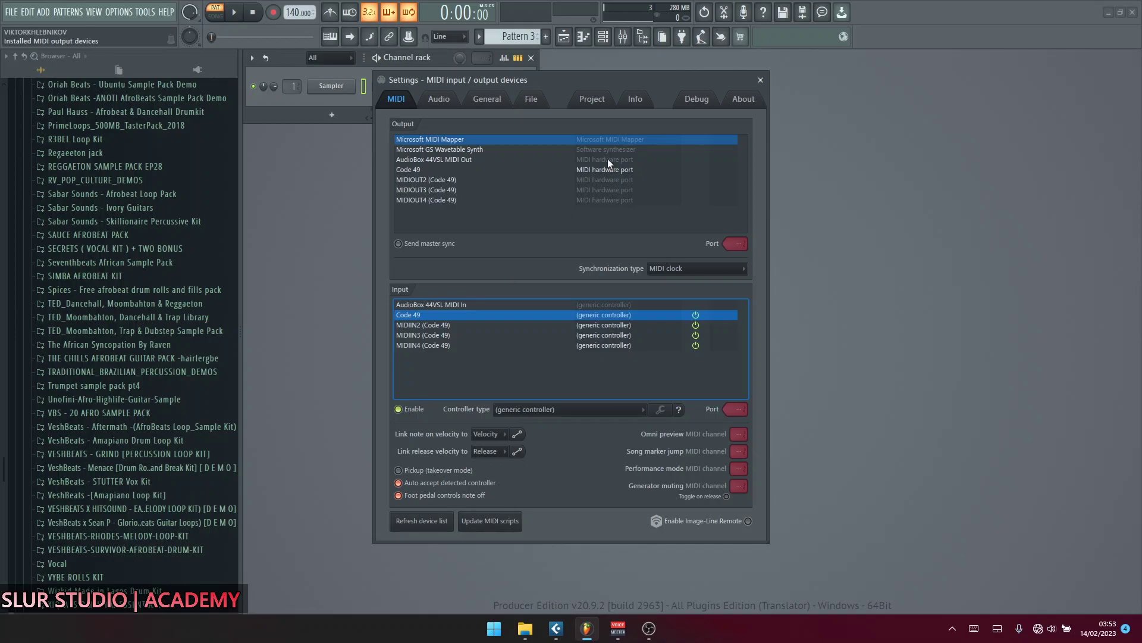
left_click(760, 79)
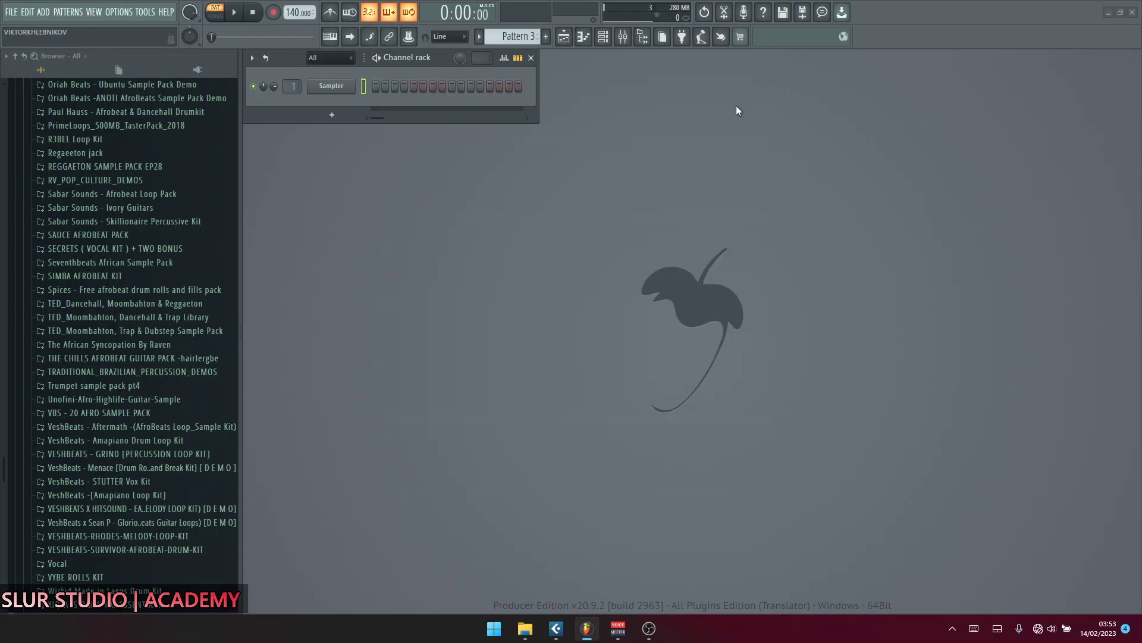
Switch to Cubase, turn the Code 49 output port's visibility off and back on, and accept the Studio Setup.
left_click(558, 628)
left_click(558, 629)
left_click(689, 565)
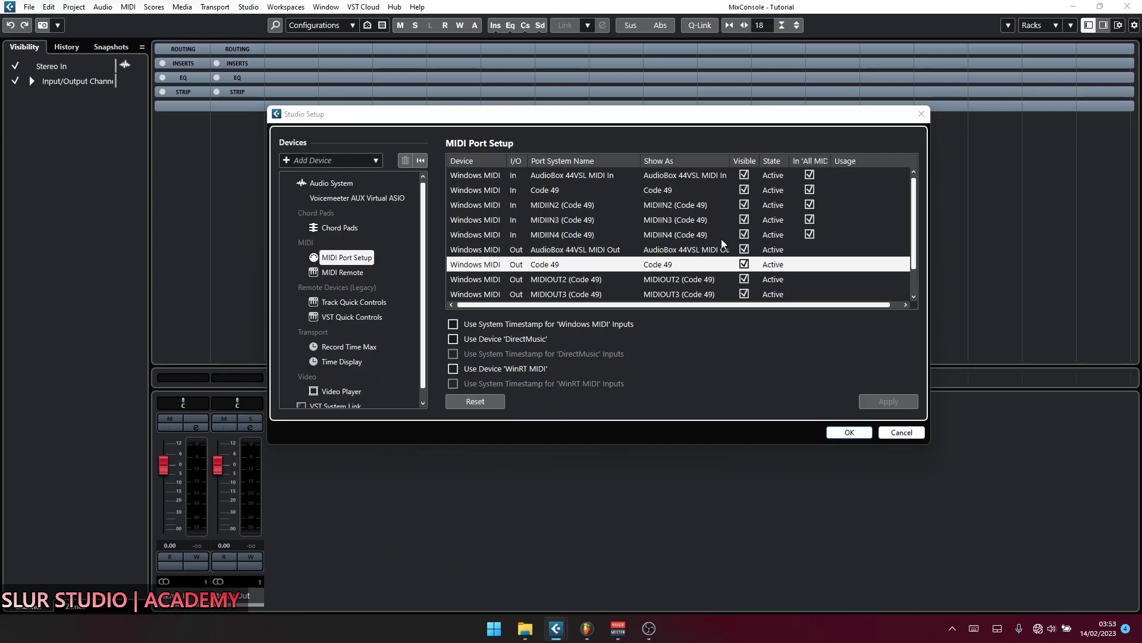
left_click(744, 264)
left_click(745, 264)
left_click(851, 432)
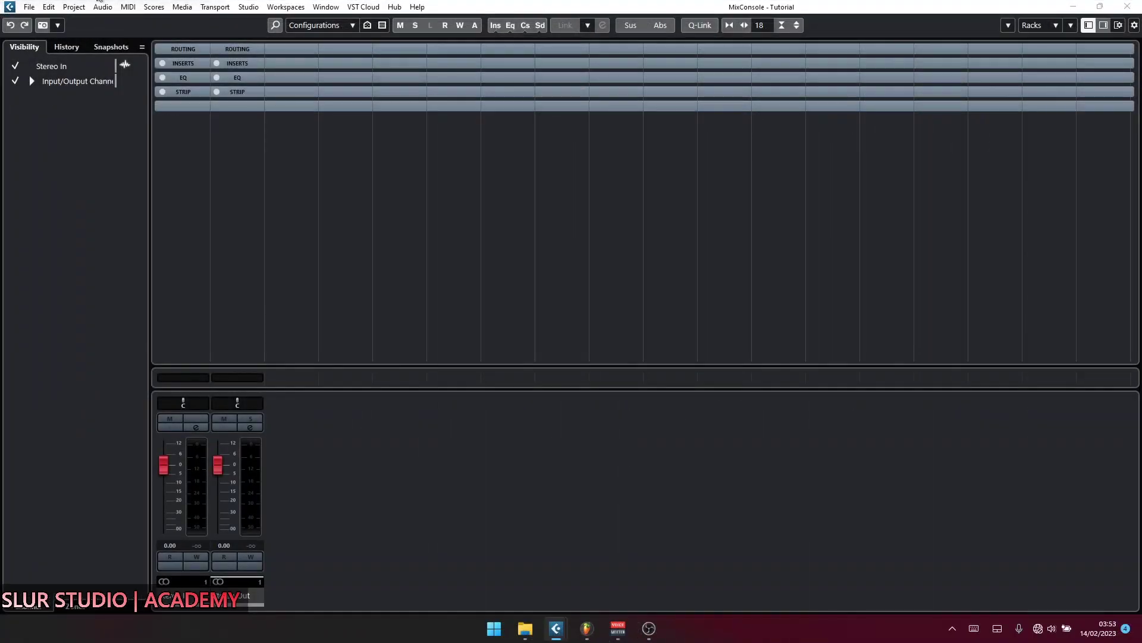
Open the Project Setup and review the available sample rates without changing the selection.
left_click(102, 7)
mouse_move(82, 8)
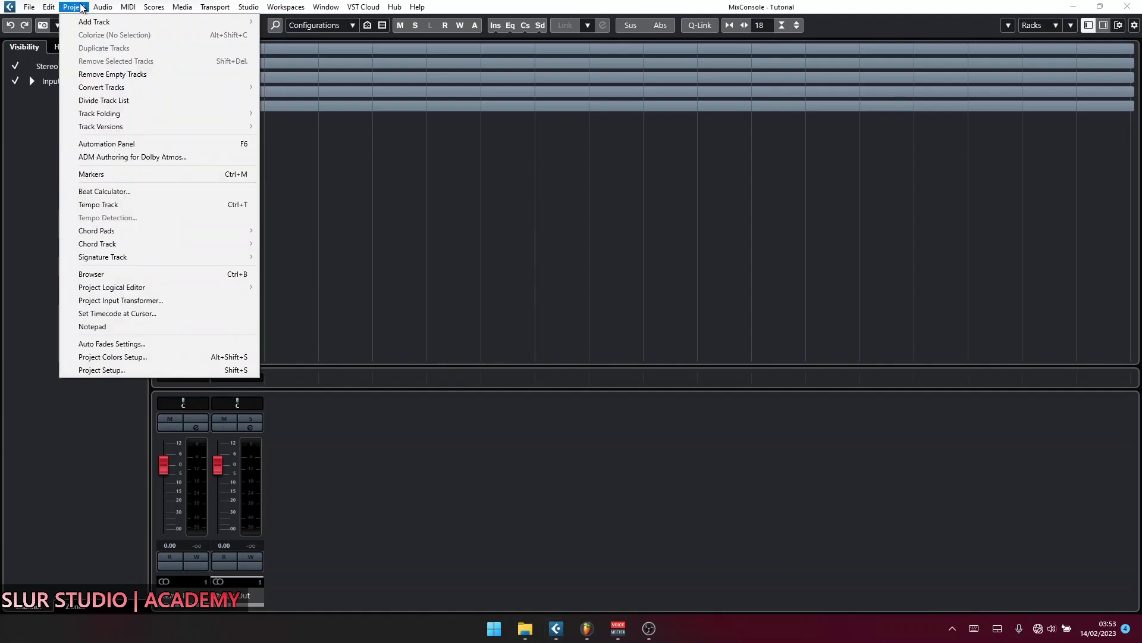
left_click(129, 371)
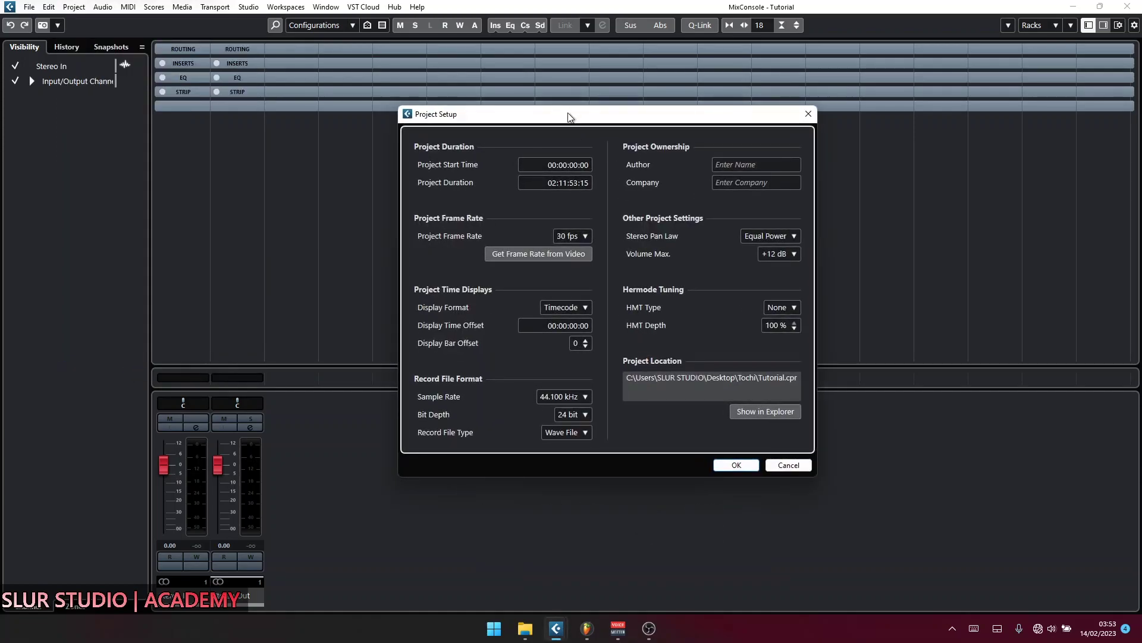
left_click_drag(570, 118, 476, 136)
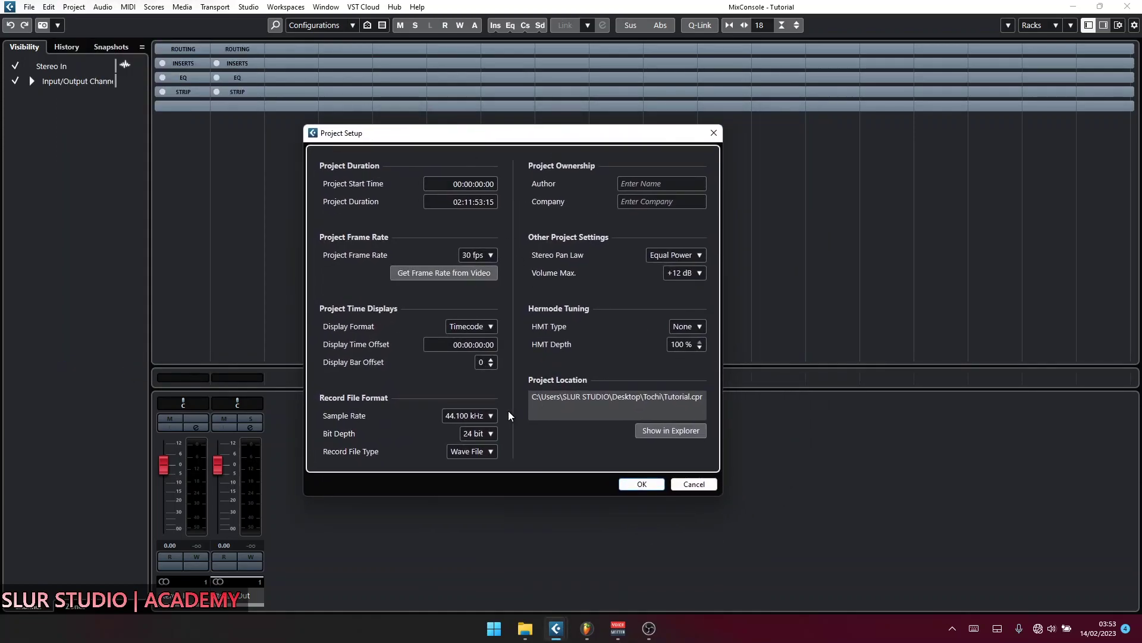
left_click(477, 416)
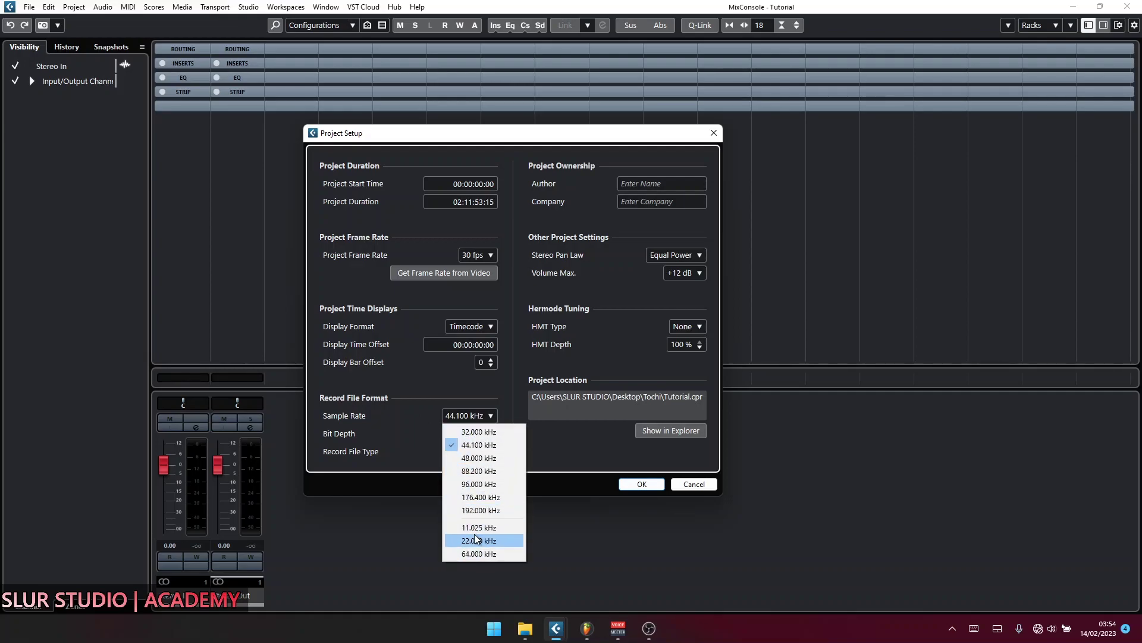
left_click(543, 451)
left_click(492, 416)
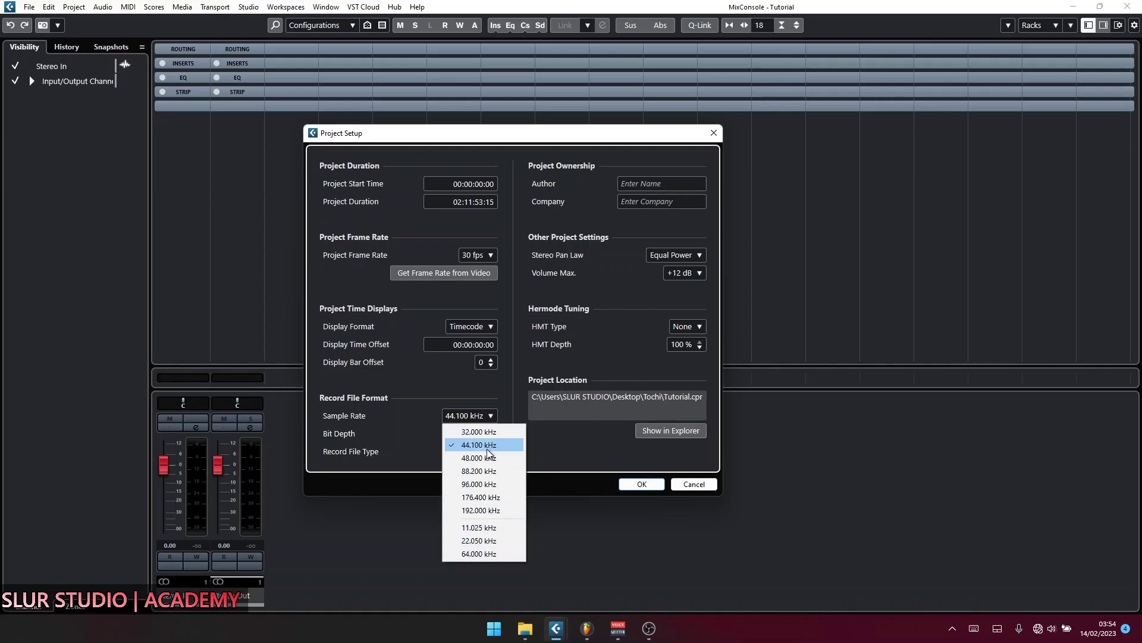
left_click(548, 447)
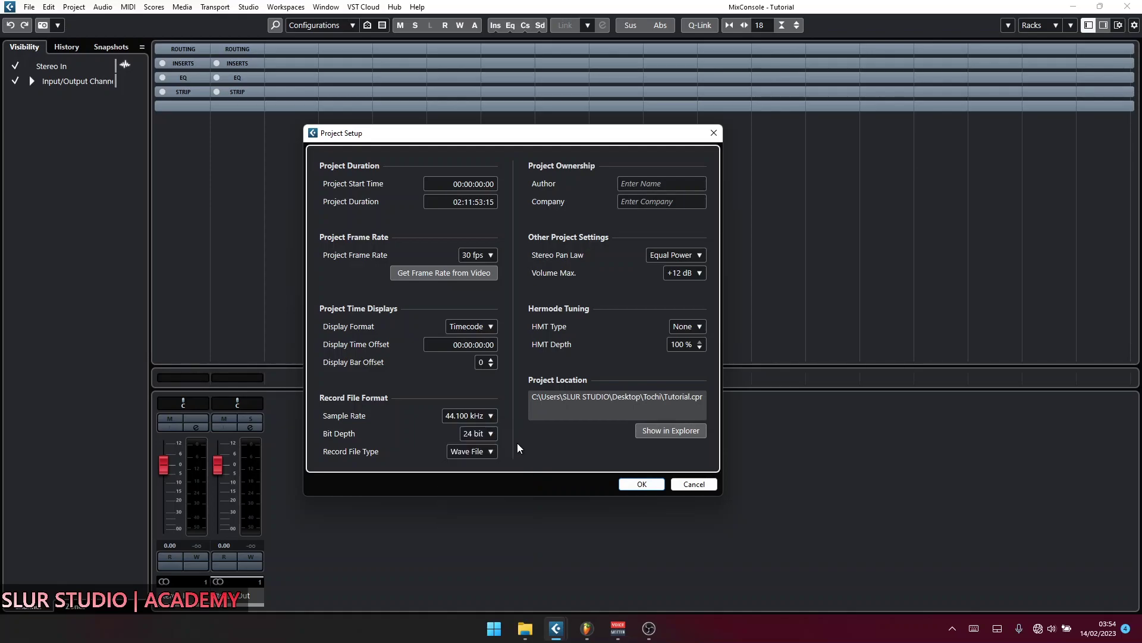
Review the bit depth and record file type options, and leave the Project Setup without changes.
left_click(487, 434)
left_click(554, 436)
left_click(486, 452)
left_click(557, 446)
left_click(694, 484)
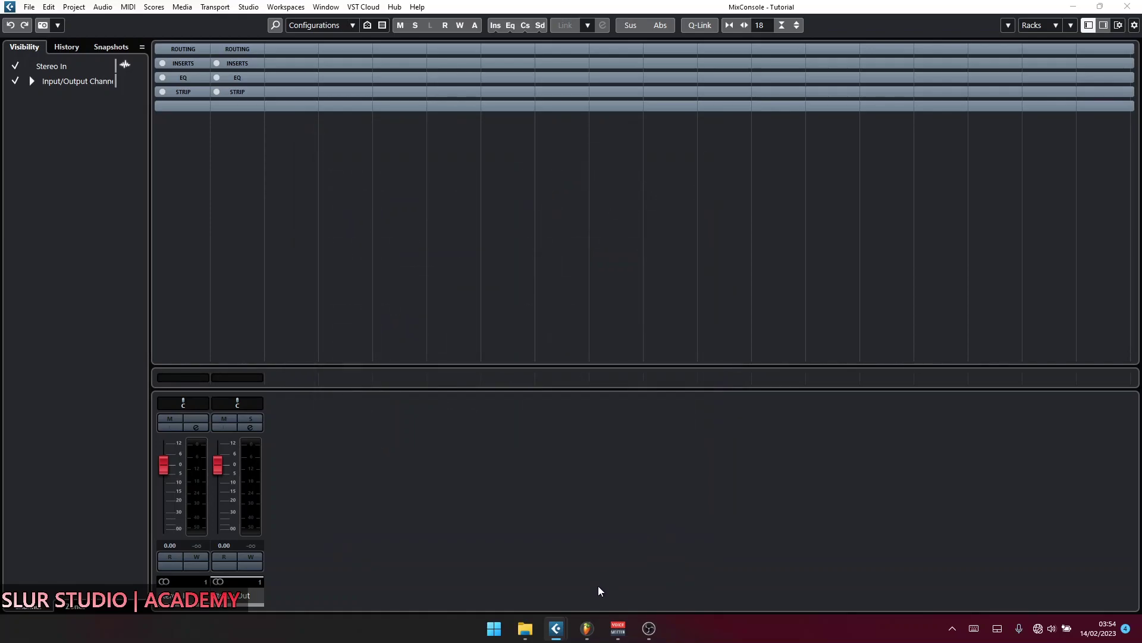
Switch to FL Studio, choose a sample rate of 44100 Hz in the audio settings, and close the settings.
left_click(587, 628)
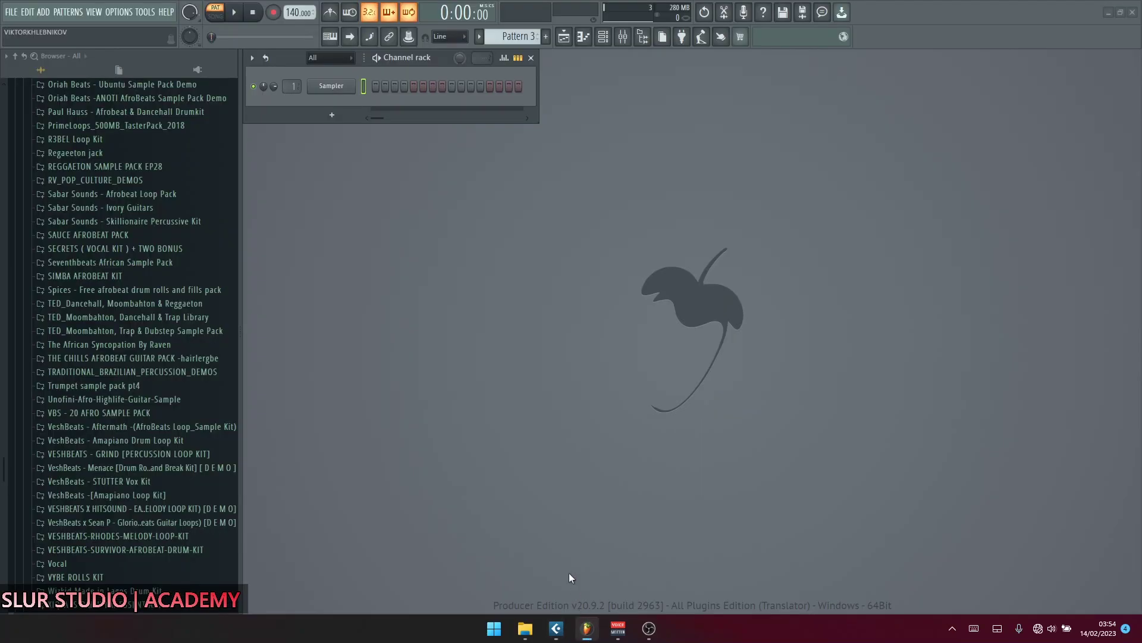
left_click(123, 13)
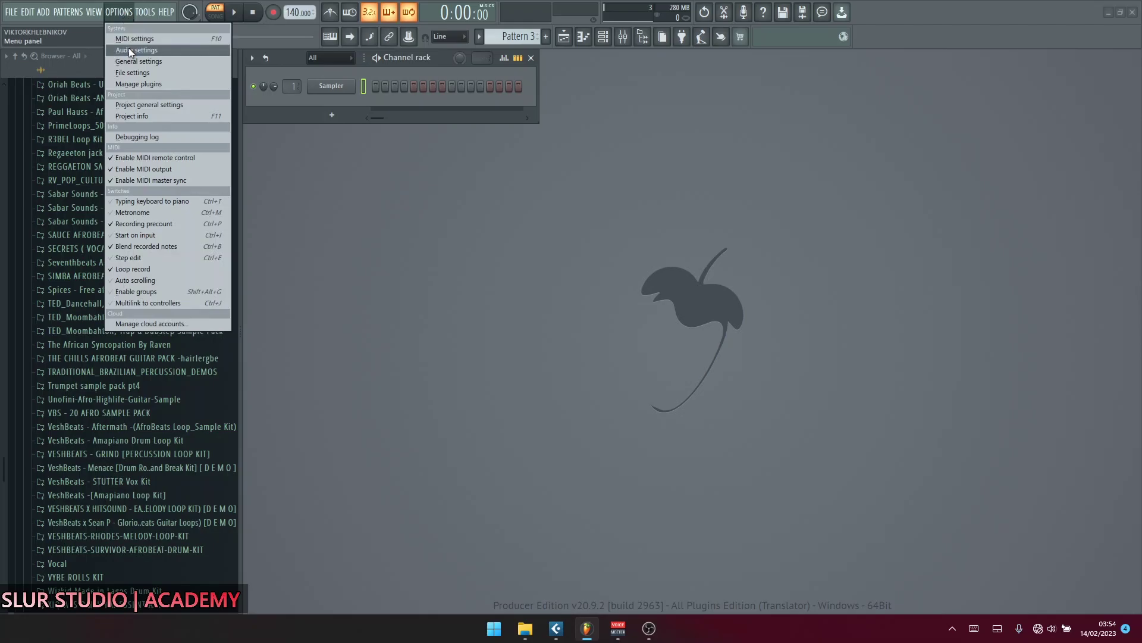
left_click(158, 50)
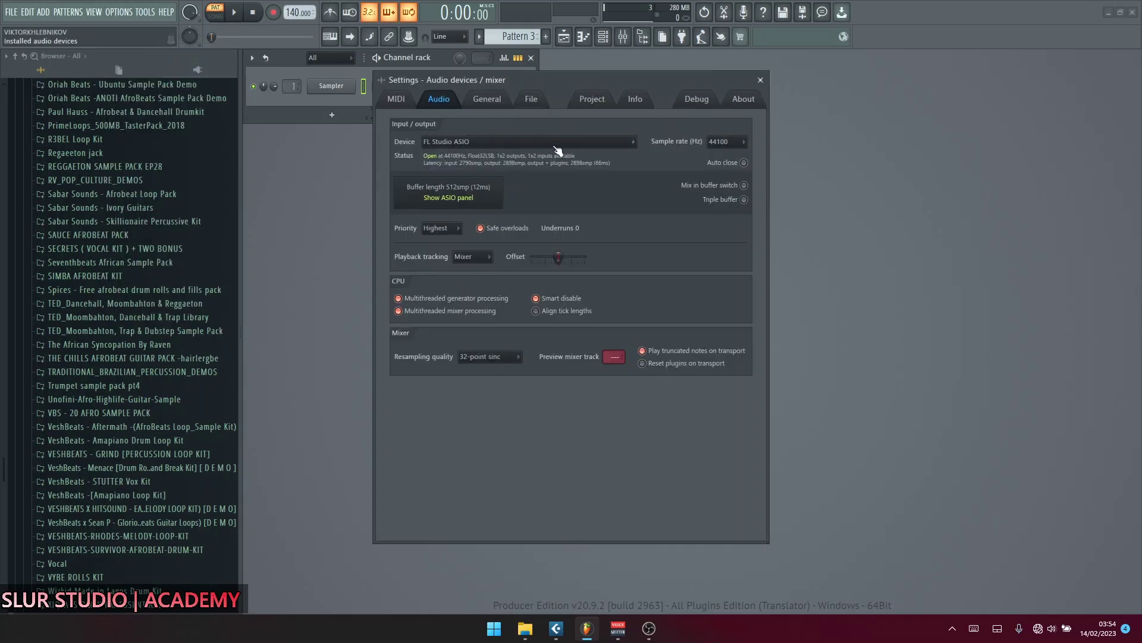
left_click(732, 143)
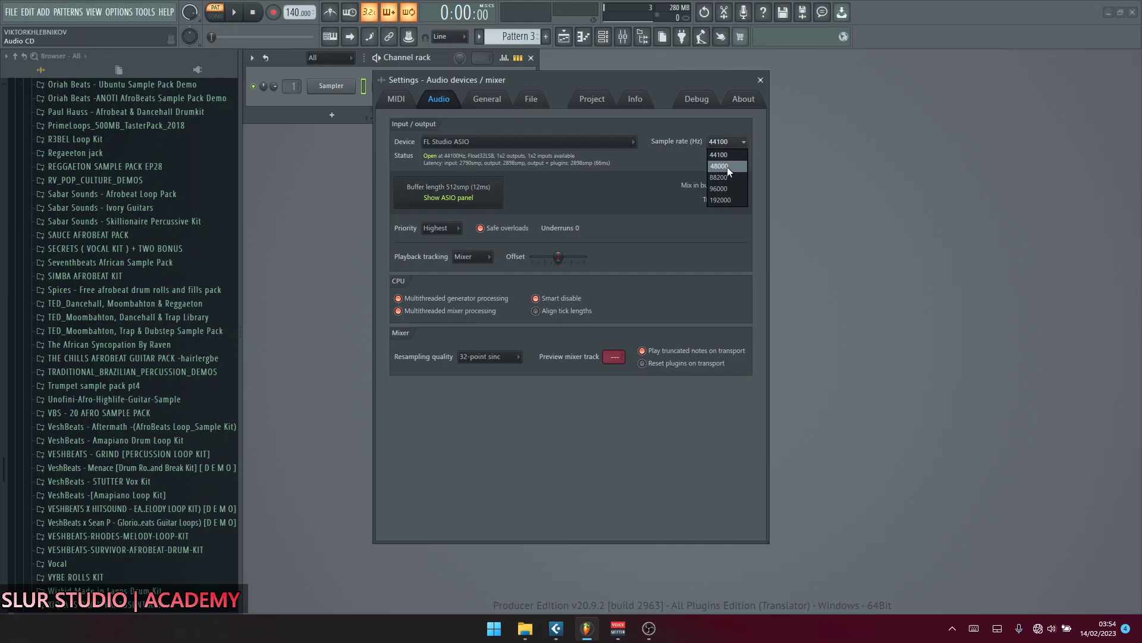
left_click(727, 155)
left_click(761, 80)
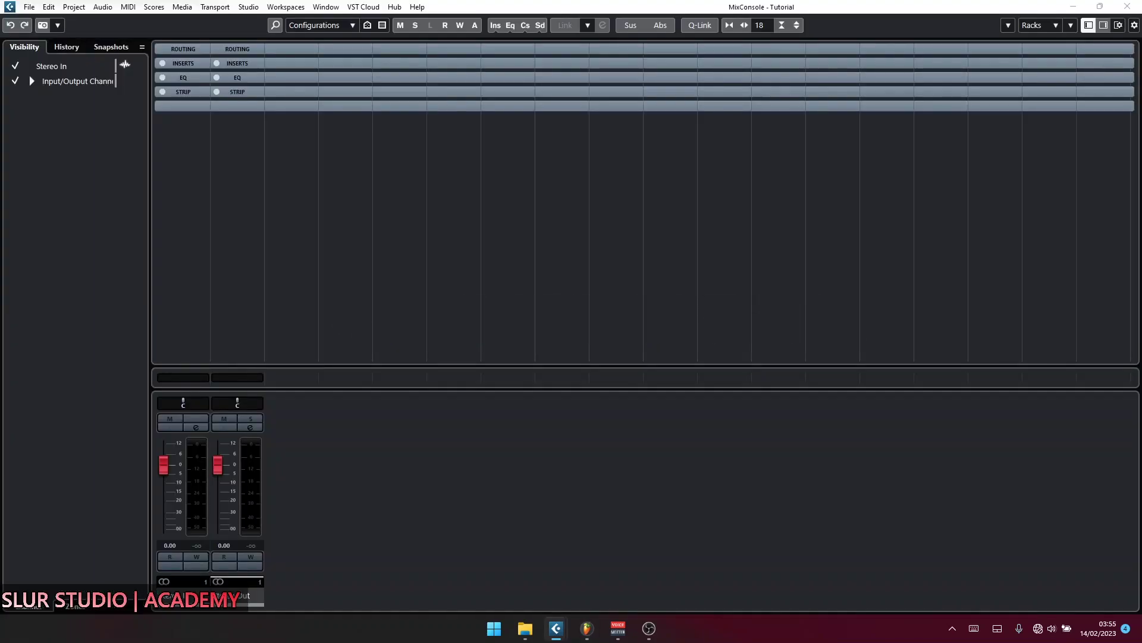
In Cubase's Project window, show and hide the left, right and lower zones in turn, and examine the arrangement area.
left_click(1076, 27)
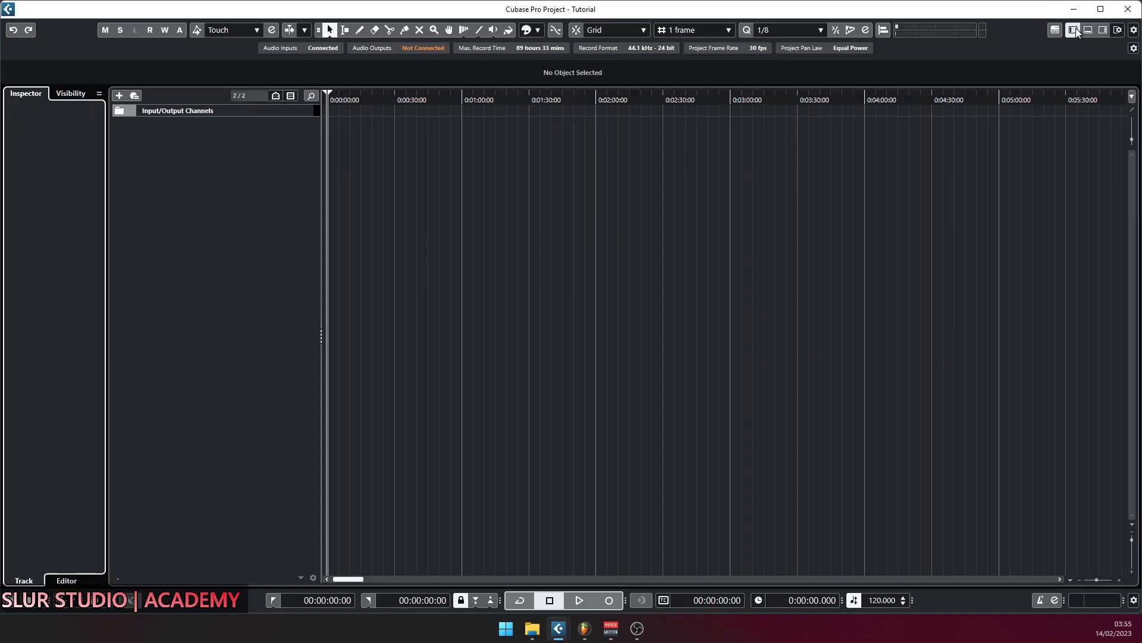
left_click(1076, 28)
left_click(1102, 28)
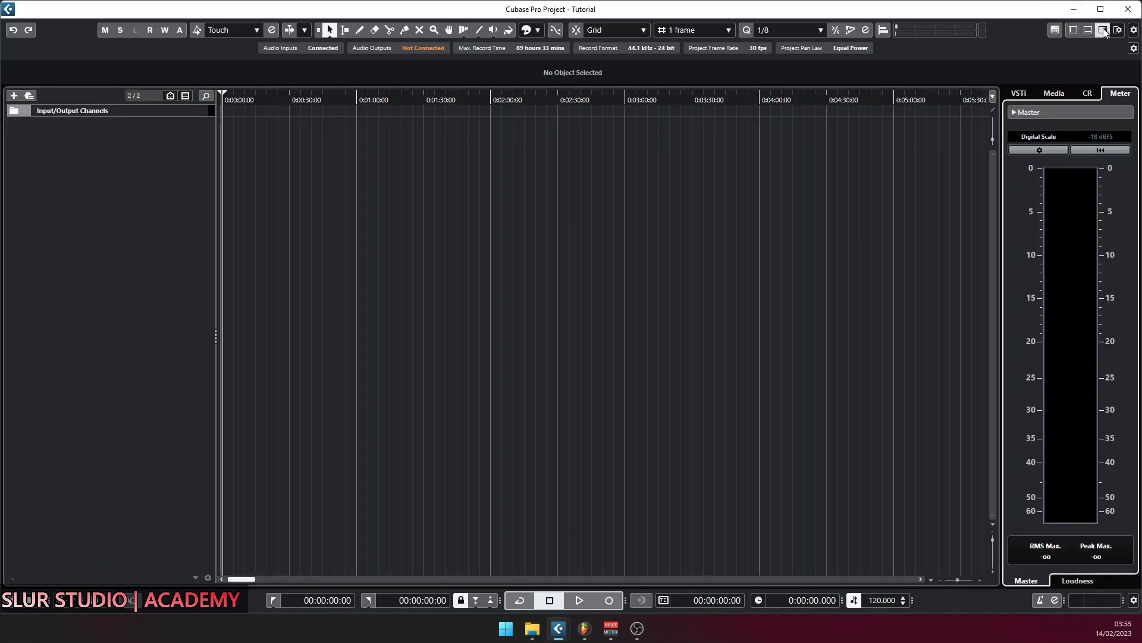
left_click(1102, 29)
left_click(1089, 29)
left_click(1089, 30)
left_click_drag(475, 216, 916, 383)
left_click_drag(347, 147, 1002, 449)
left_click_drag(277, 127, 1053, 438)
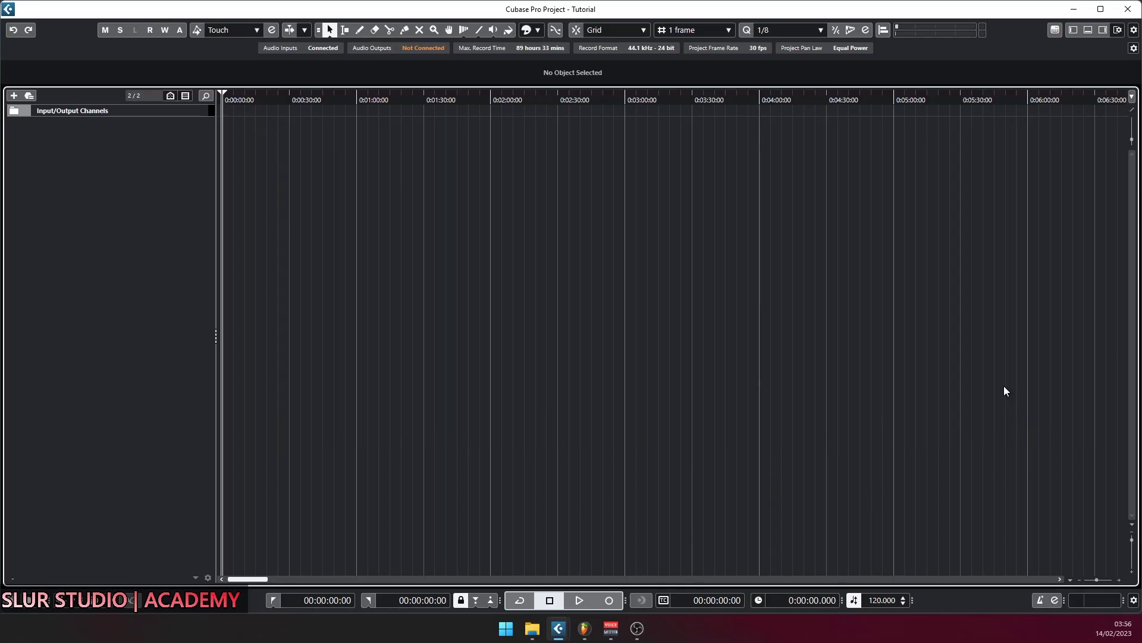
Show and hide the Project window's left, right and lower zones once more.
left_click(1069, 33)
left_click(1072, 32)
left_click(1100, 32)
left_click(1100, 32)
left_click(1091, 31)
left_click(1090, 31)
Switch to FL Studio and examine the pattern, audio clip and automation clip lists beside the playlist.
key("alt+Tab")
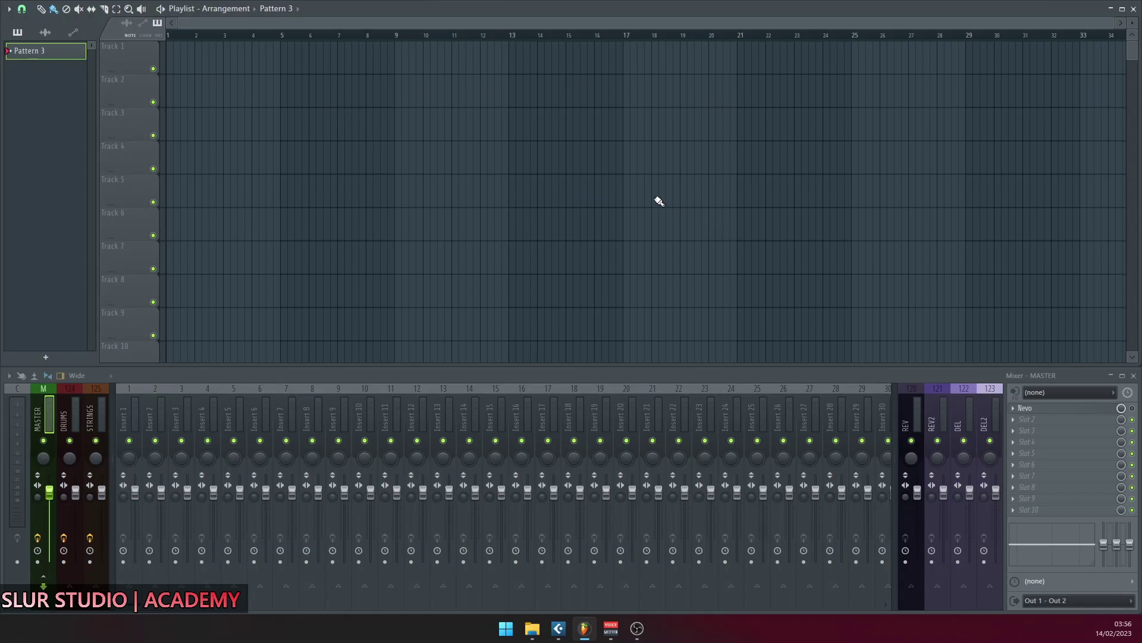
left_click(49, 34)
left_click(72, 33)
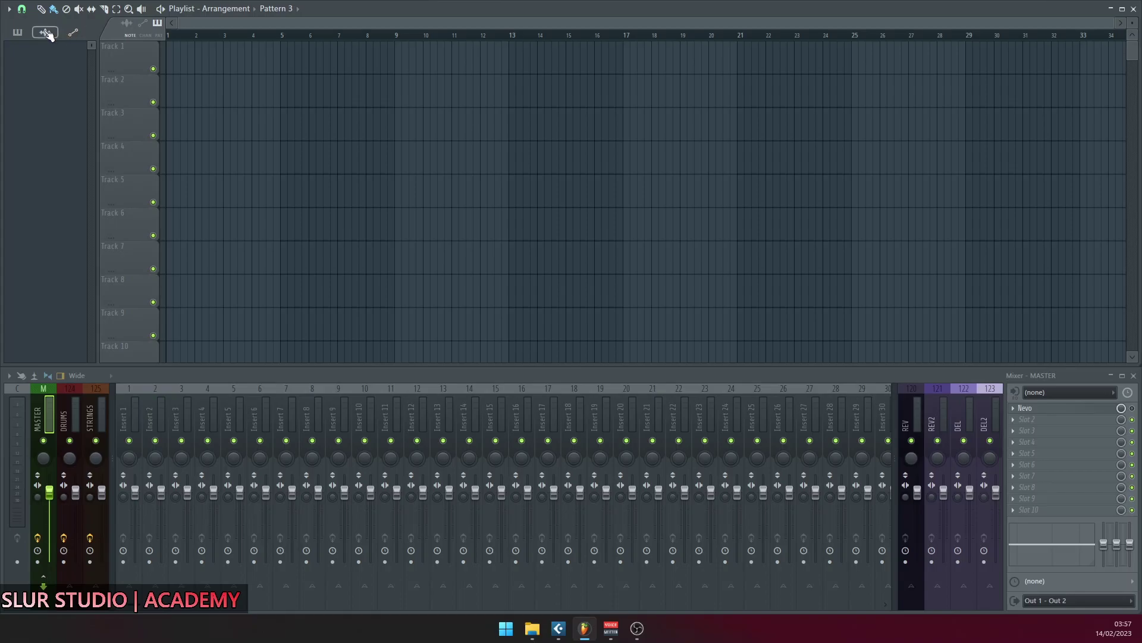
left_click(24, 34)
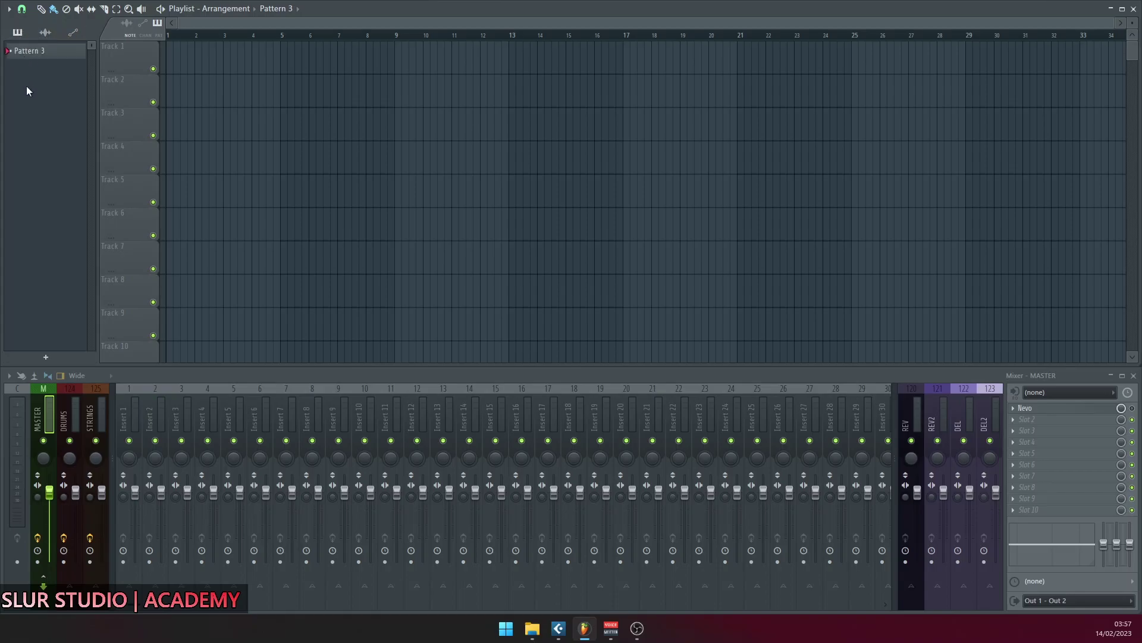
left_click(48, 34)
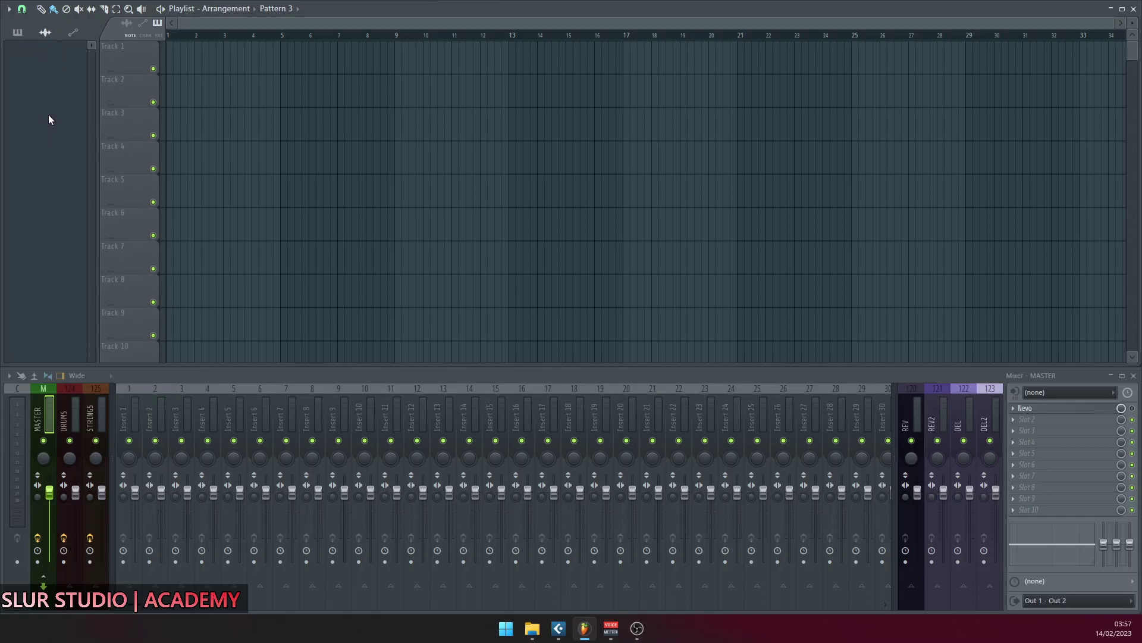
left_click(80, 36)
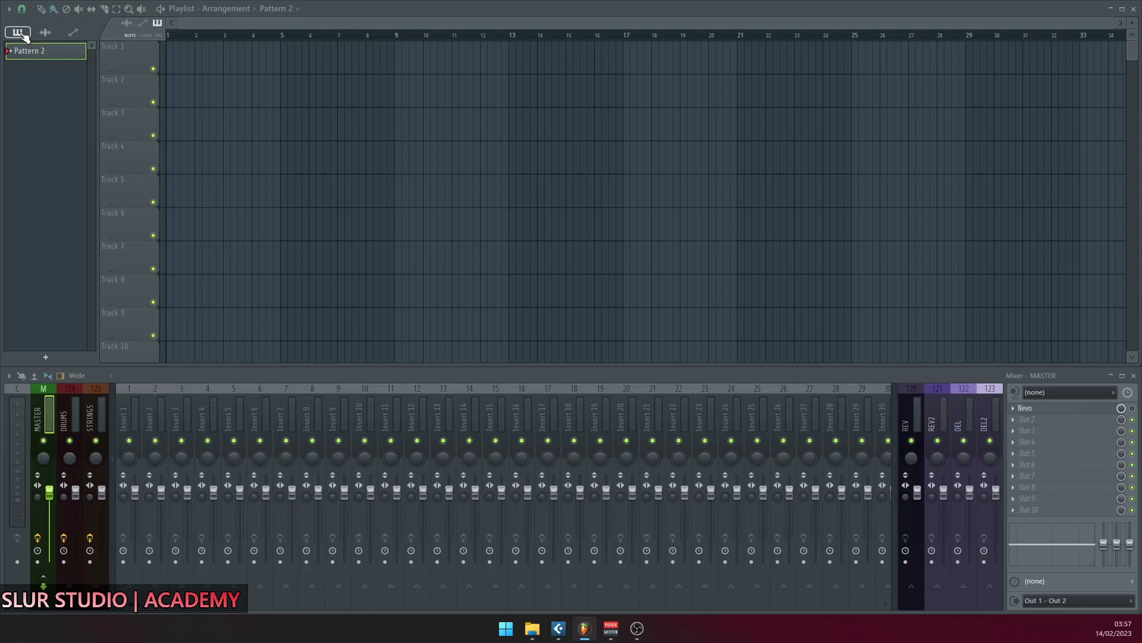
left_click(22, 35)
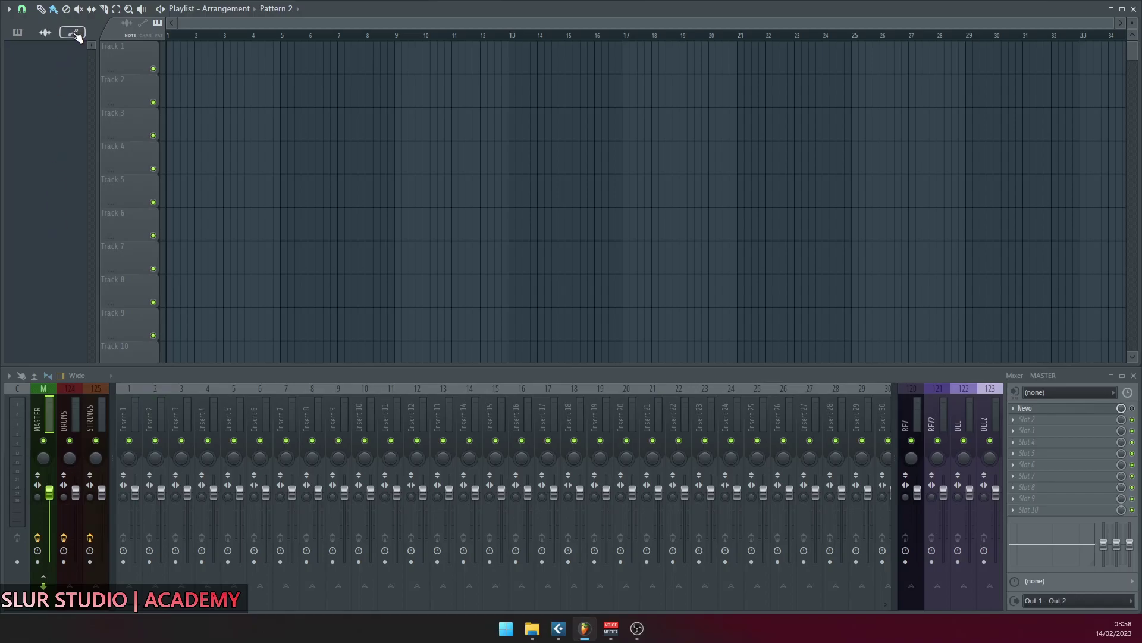
Compare the playlist's pattern, audio clip and automation clip lists again, ending on the patterns.
left_click(17, 32)
left_click(43, 33)
left_click(72, 33)
left_click(24, 32)
left_click(49, 34)
left_click(17, 32)
left_click(48, 34)
left_click(17, 32)
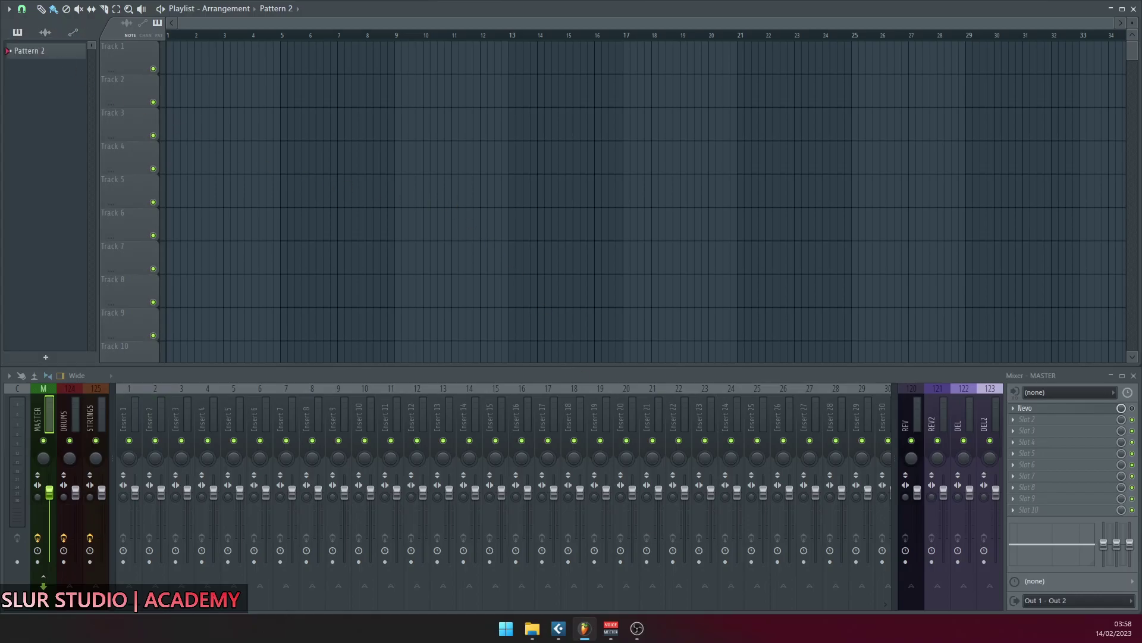
Switch to Cubase and add one audio track with a Mono configuration, routed to Stereo Out.
key("alt+Tab")
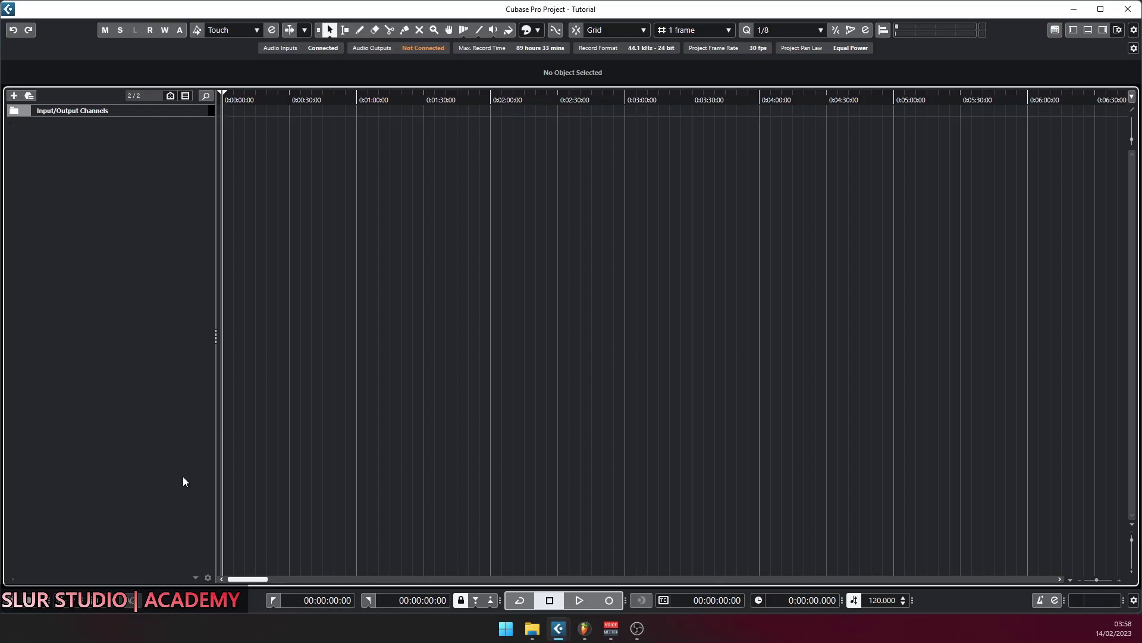
left_click_drag(991, 167, 246, 500)
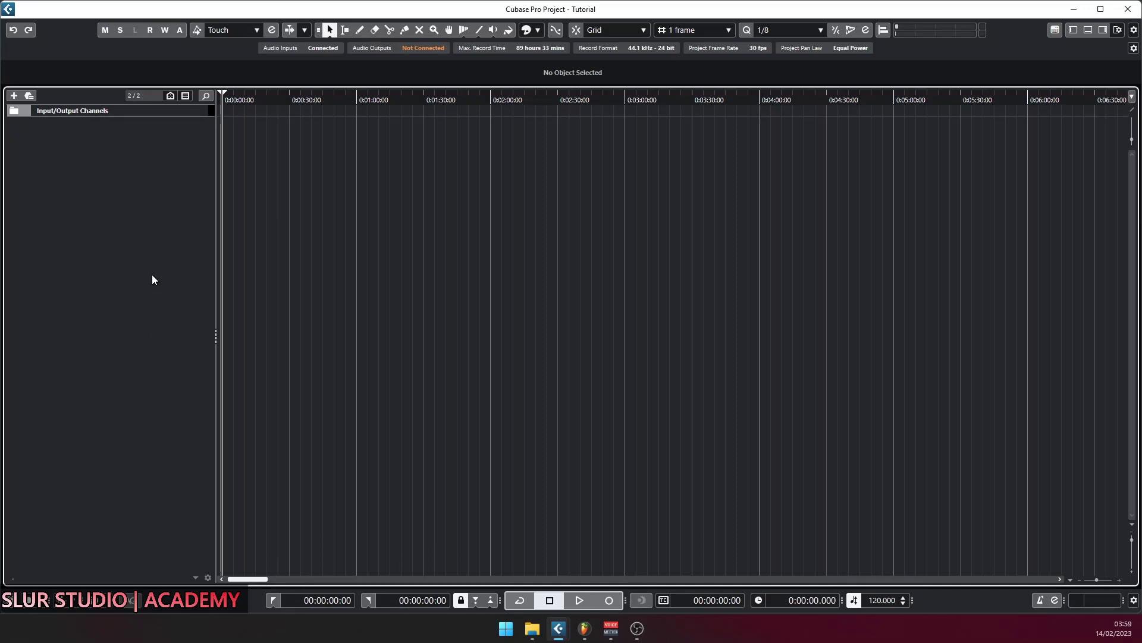
right_click(63, 143)
left_click(94, 149)
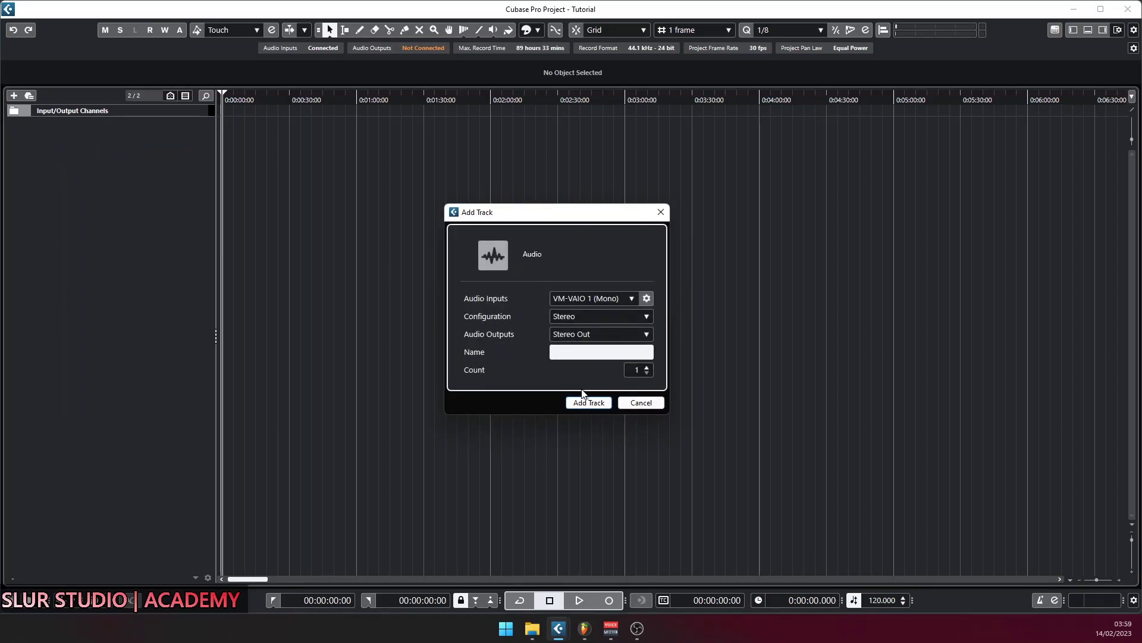
left_click(601, 316)
left_click(571, 329)
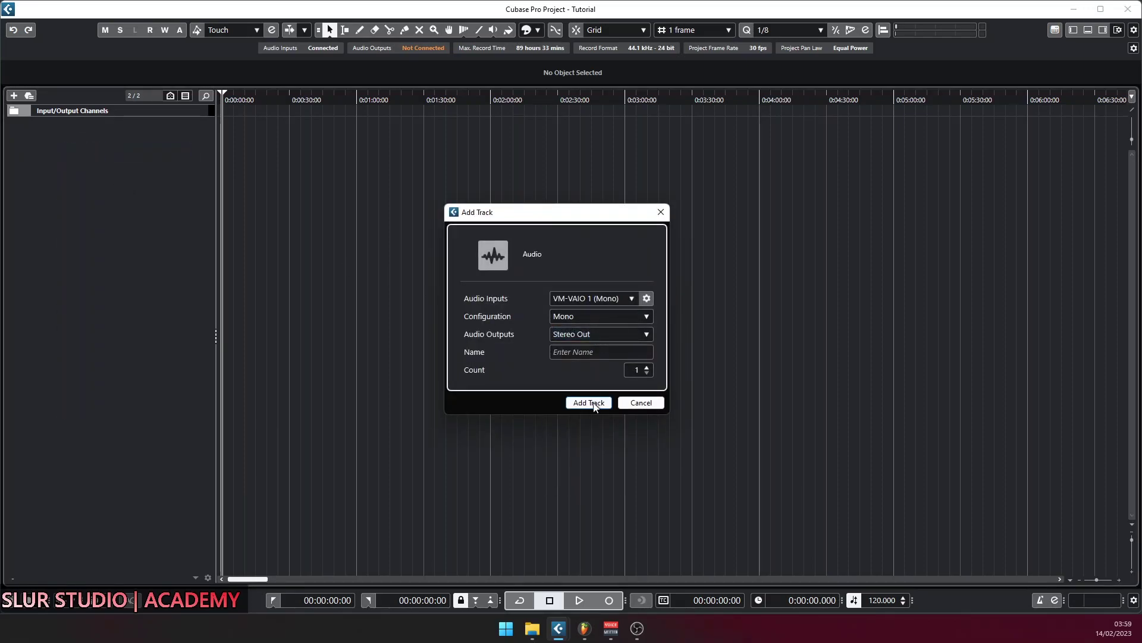
left_click(589, 402)
Add one instrument track using MiniGrand_x64, routed to Stereo Out.
right_click(76, 201)
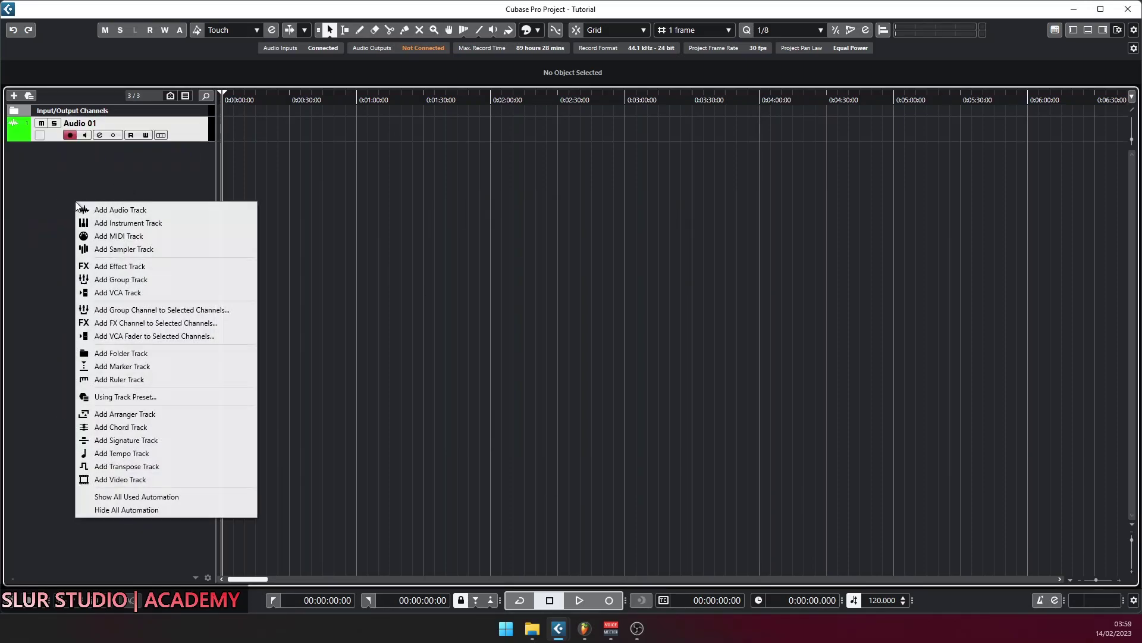
left_click(138, 219)
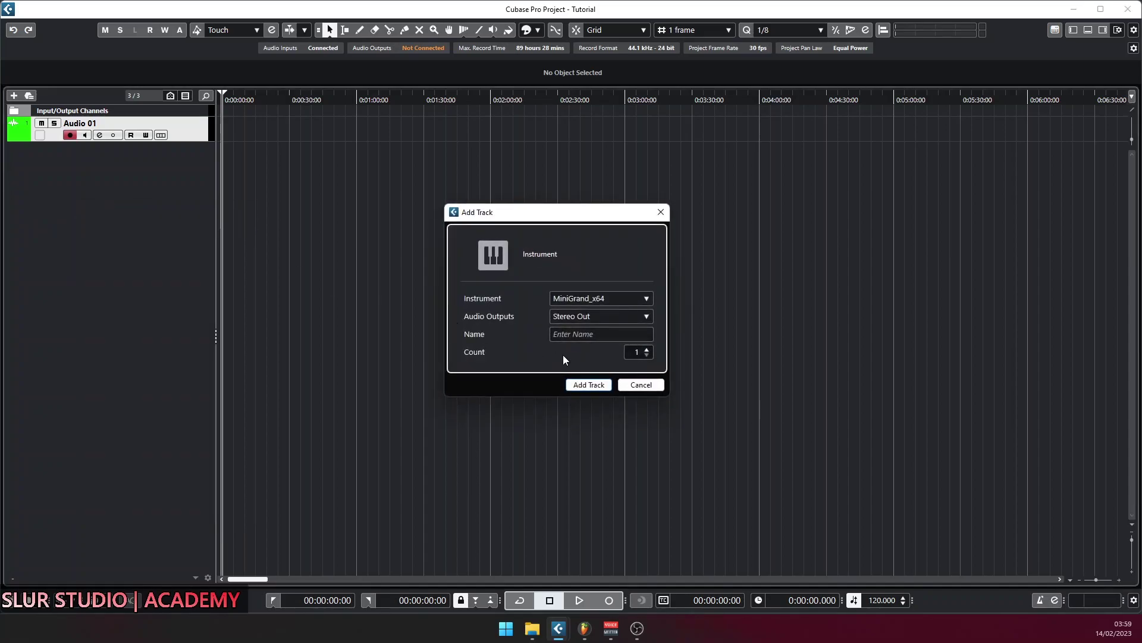
left_click(603, 387)
Add a second mono audio track below the MiniGrand_x64 instrument track.
right_click(70, 210)
left_click(95, 212)
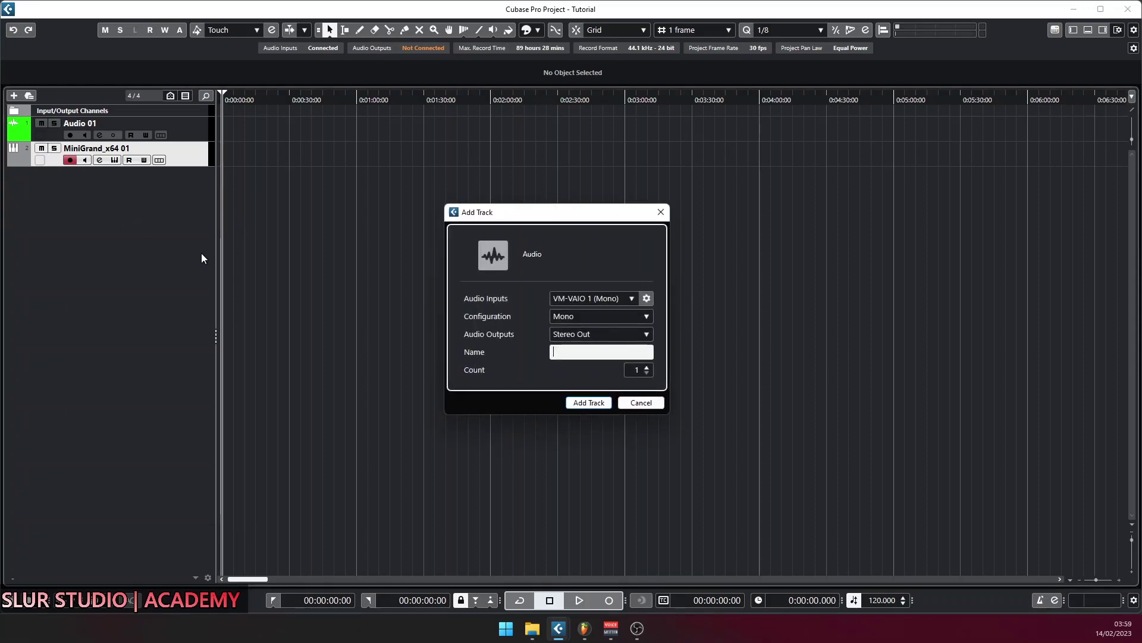
left_click(606, 405)
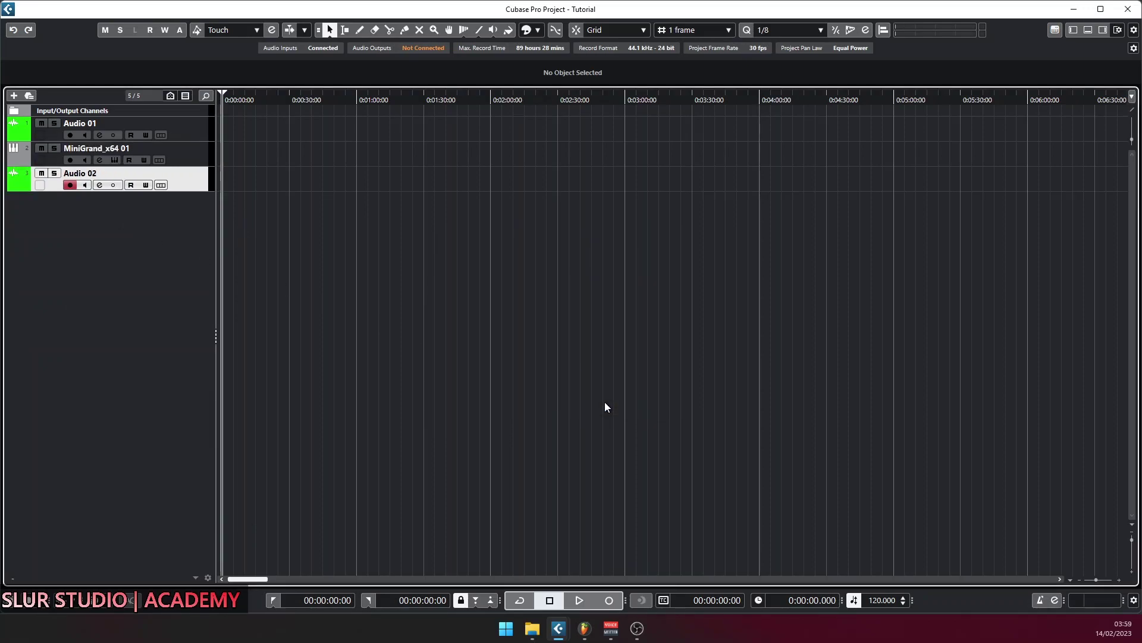
Reorder the track list, moving the MiniGrand_x64 01 track above Audio 01 and shifting Audio 02 upwards.
left_click_drag(198, 148, 183, 122)
left_click_drag(188, 179, 188, 163)
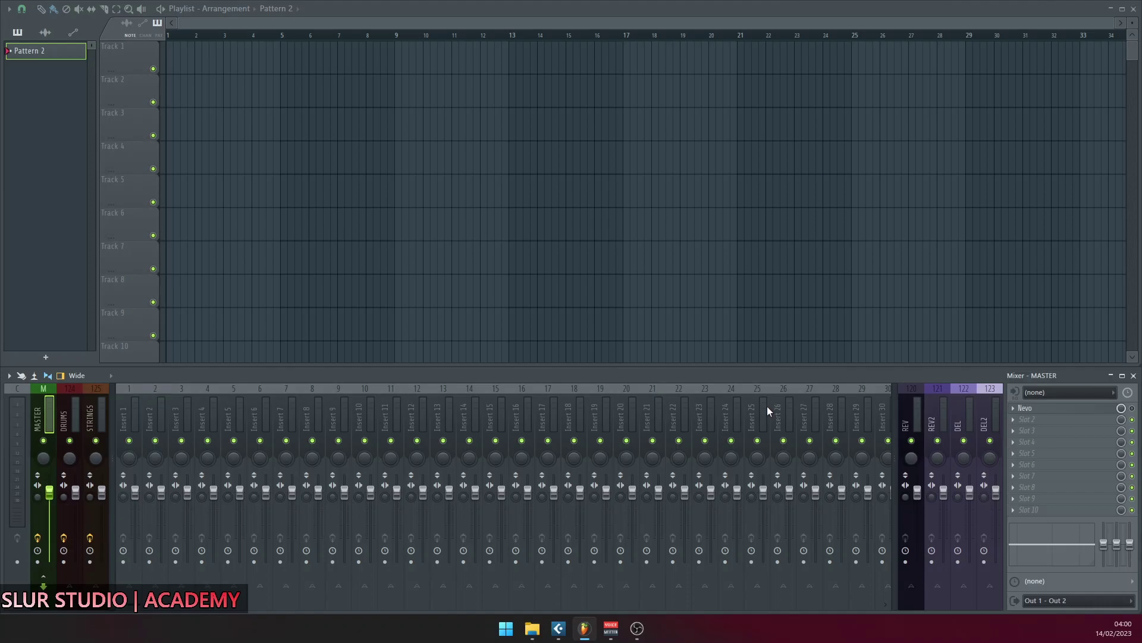
Switch to FL Studio and examine the docked REV, DEL2 and DRUMS mixer tracks.
left_click(914, 397)
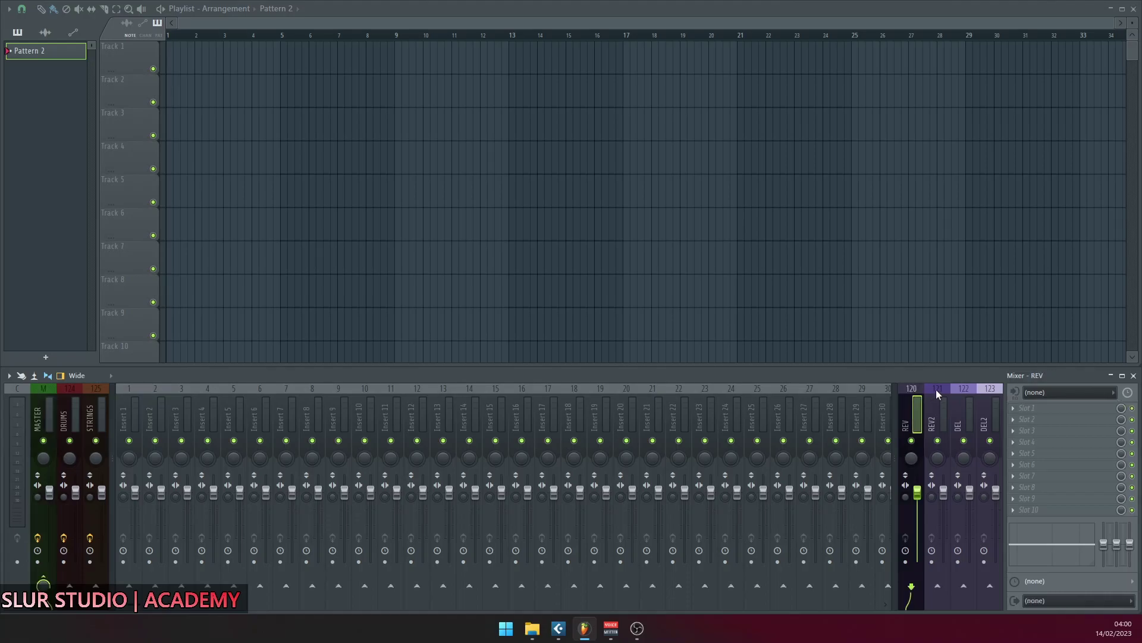
left_click(990, 391)
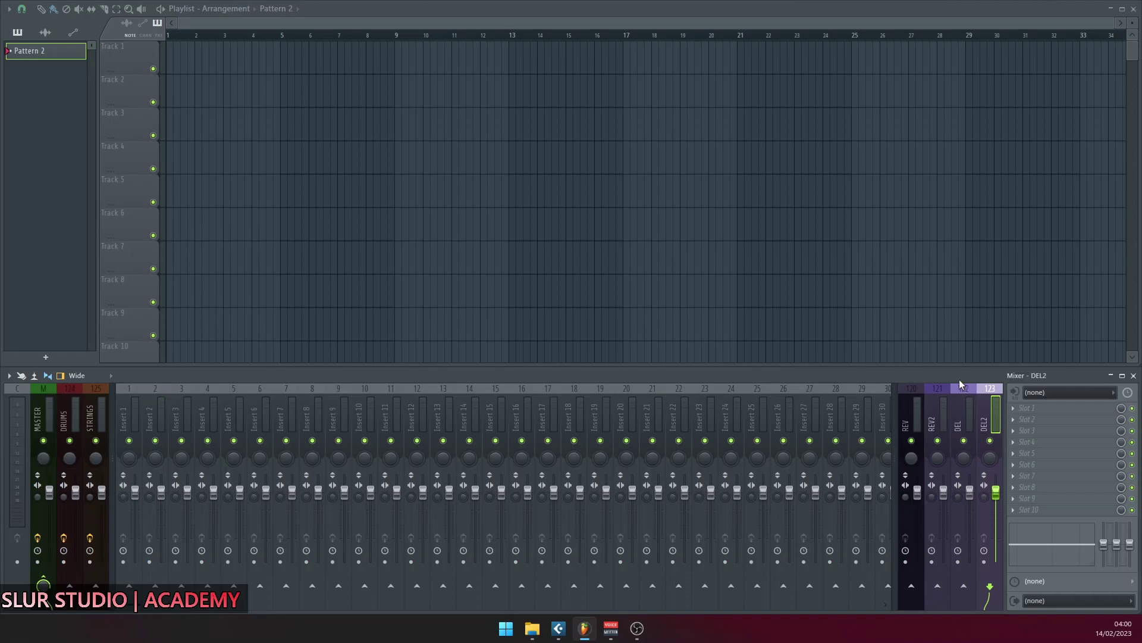
left_click(83, 388)
left_click(64, 388)
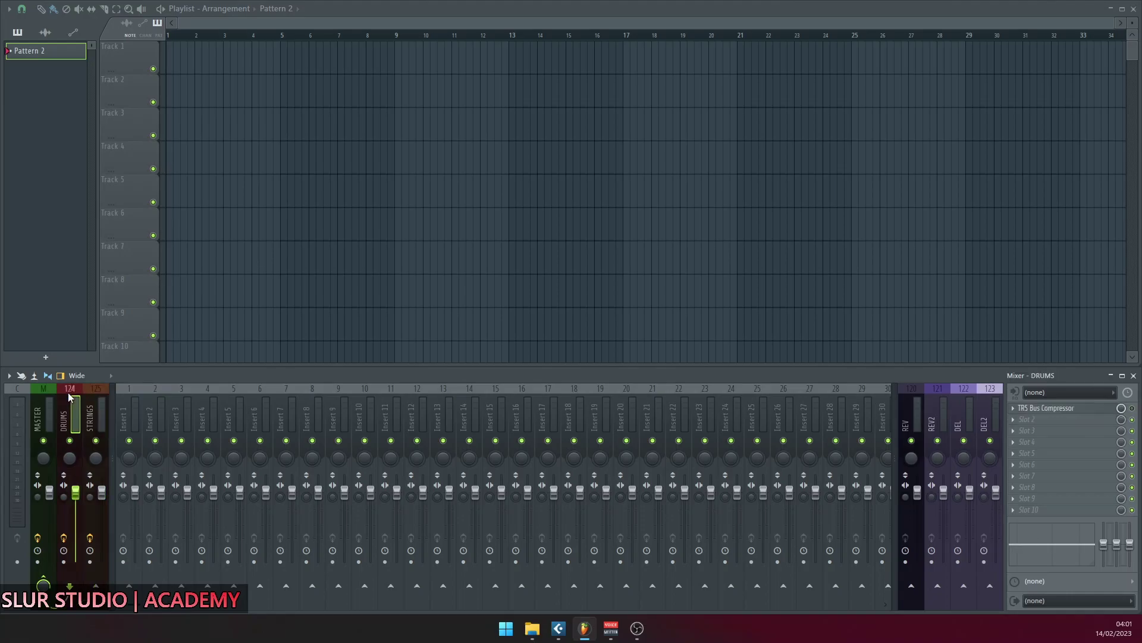
Dock mixer track Insert 20 to the right, beside the REV and DEL sends.
left_click(620, 391)
left_click_drag(140, 606, 219, 606)
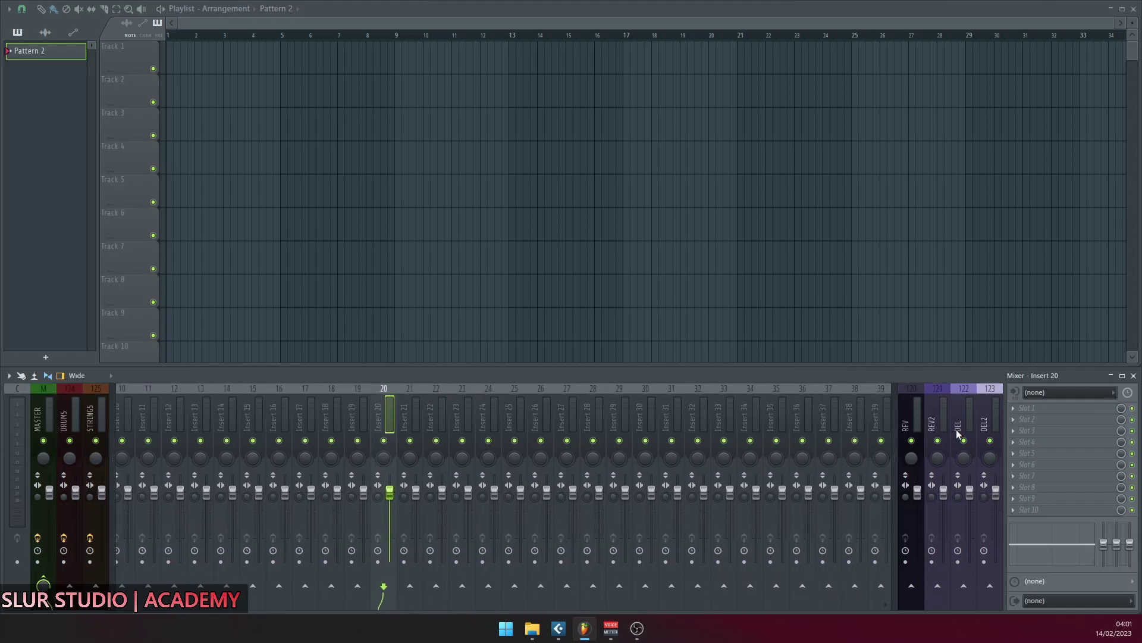
right_click(378, 410)
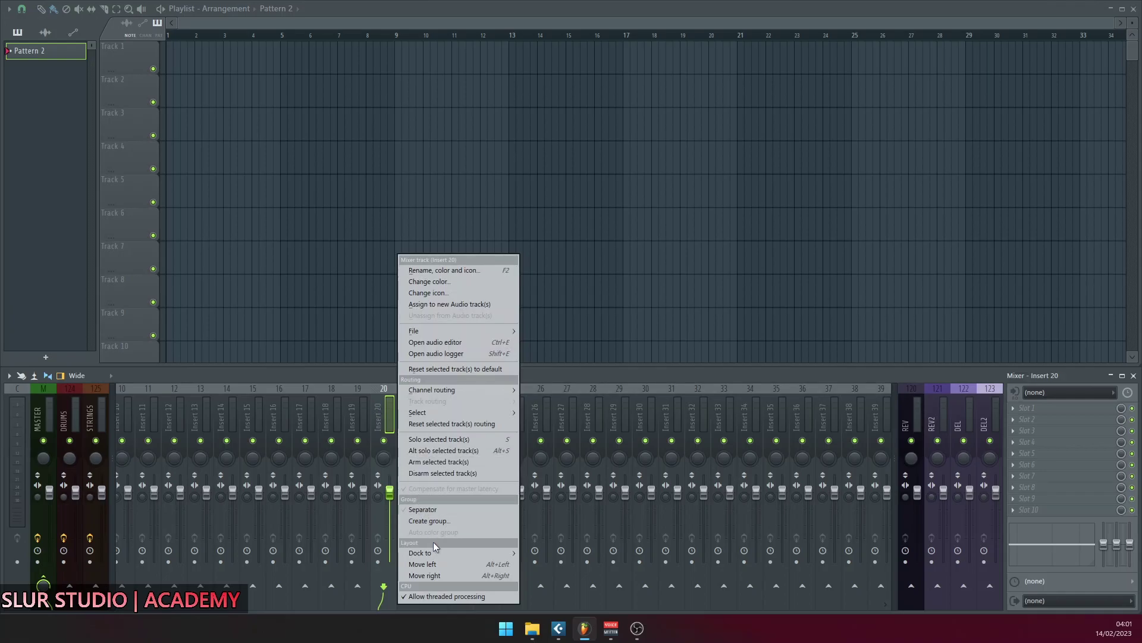
mouse_move(438, 551)
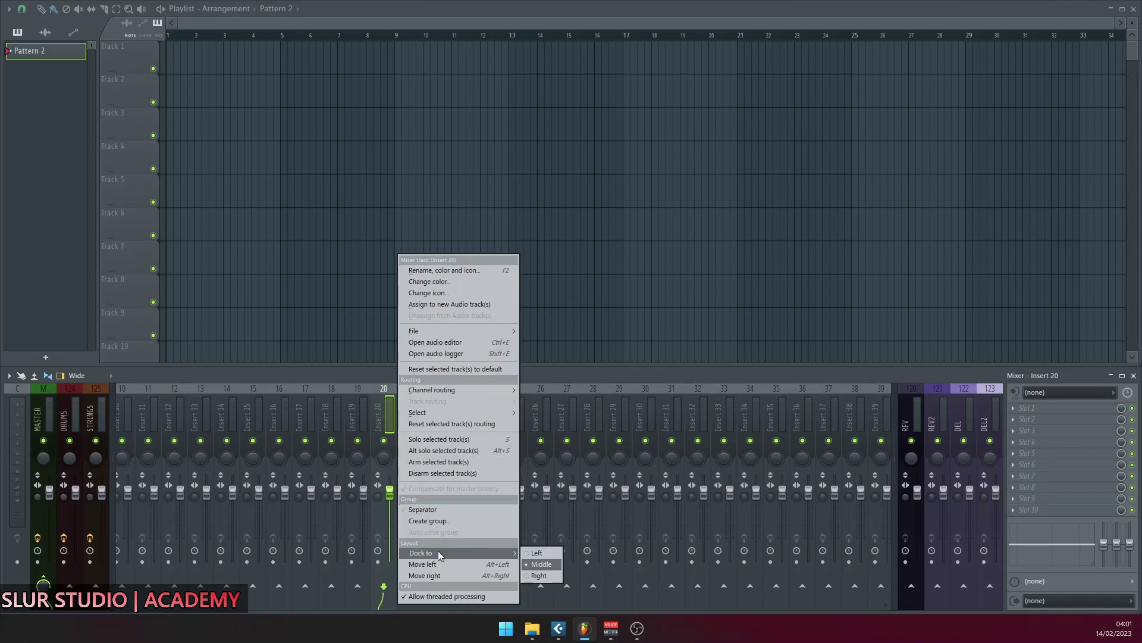
left_click(538, 574)
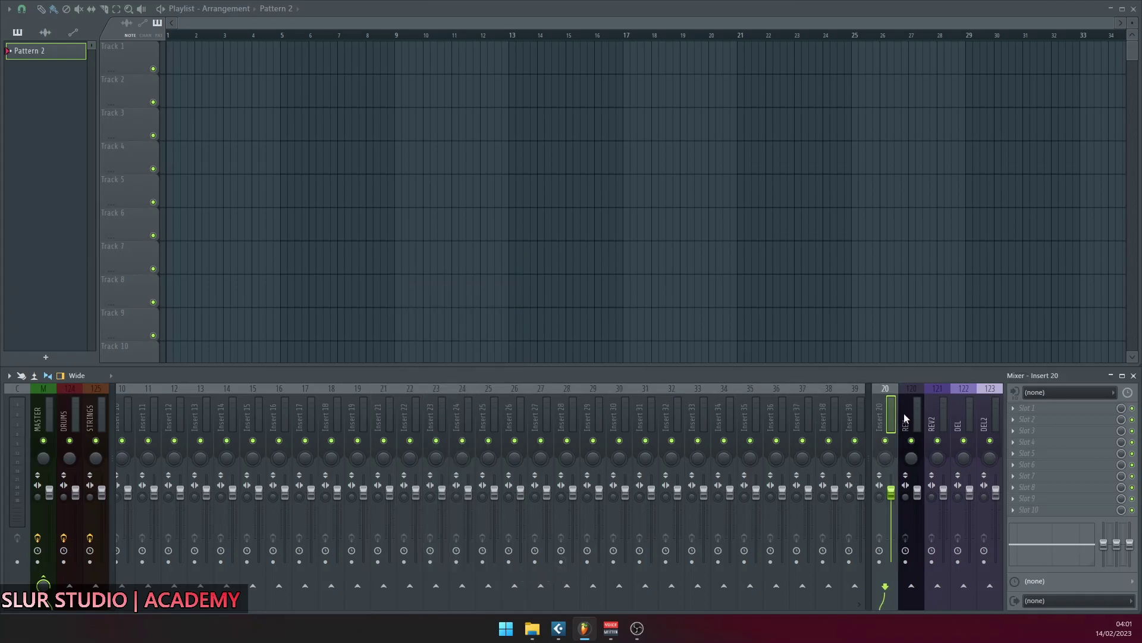
Rename mixer track Insert 20 as Compresor and give it the olive colour #9F8735.
right_click(884, 405)
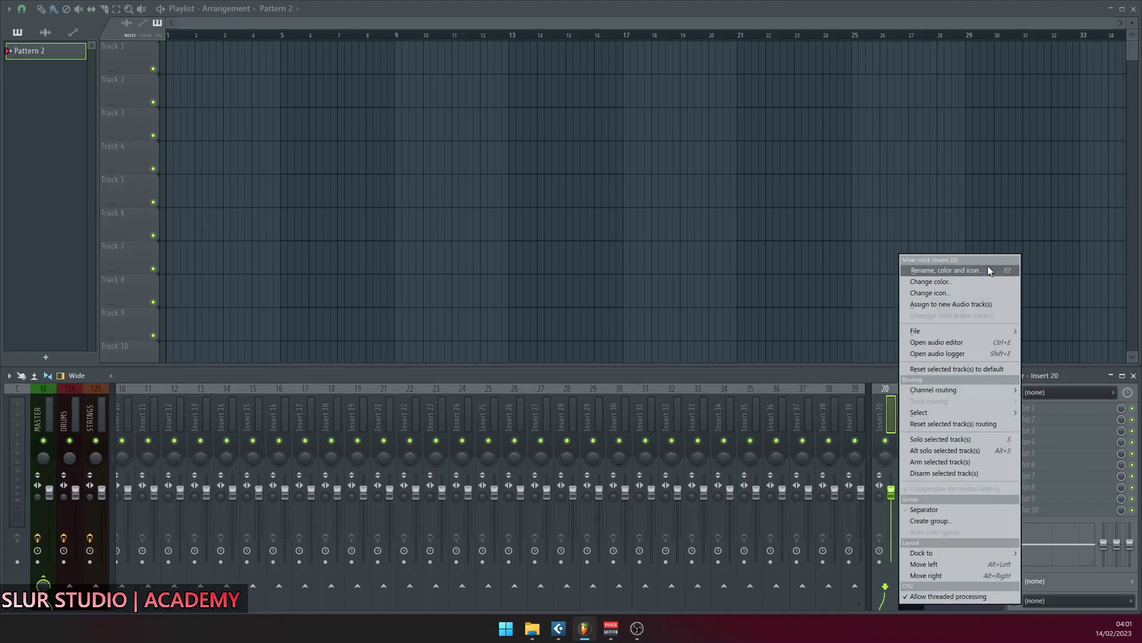
left_click(890, 422)
right_click(886, 421)
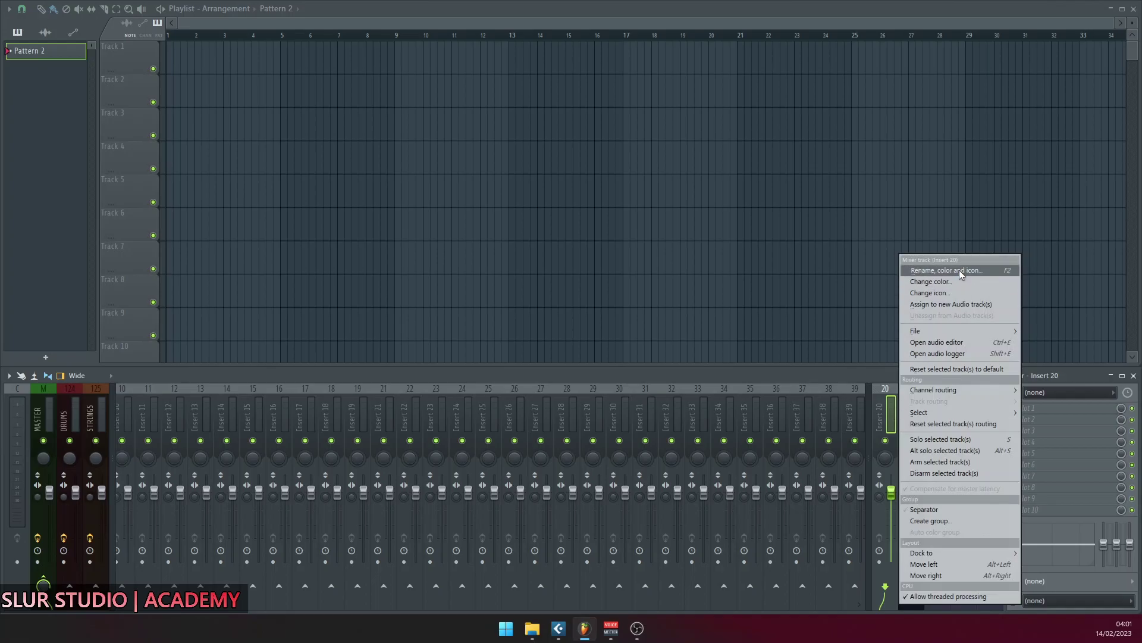
left_click(1011, 270)
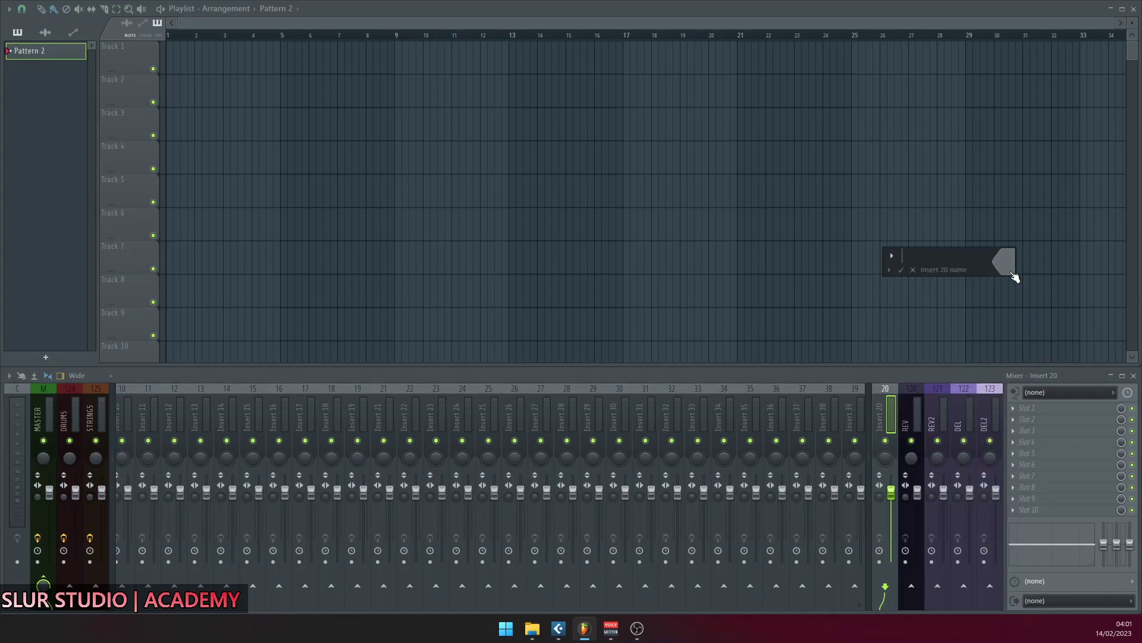
type("Compress")
left_click(1009, 264)
left_click(1020, 323)
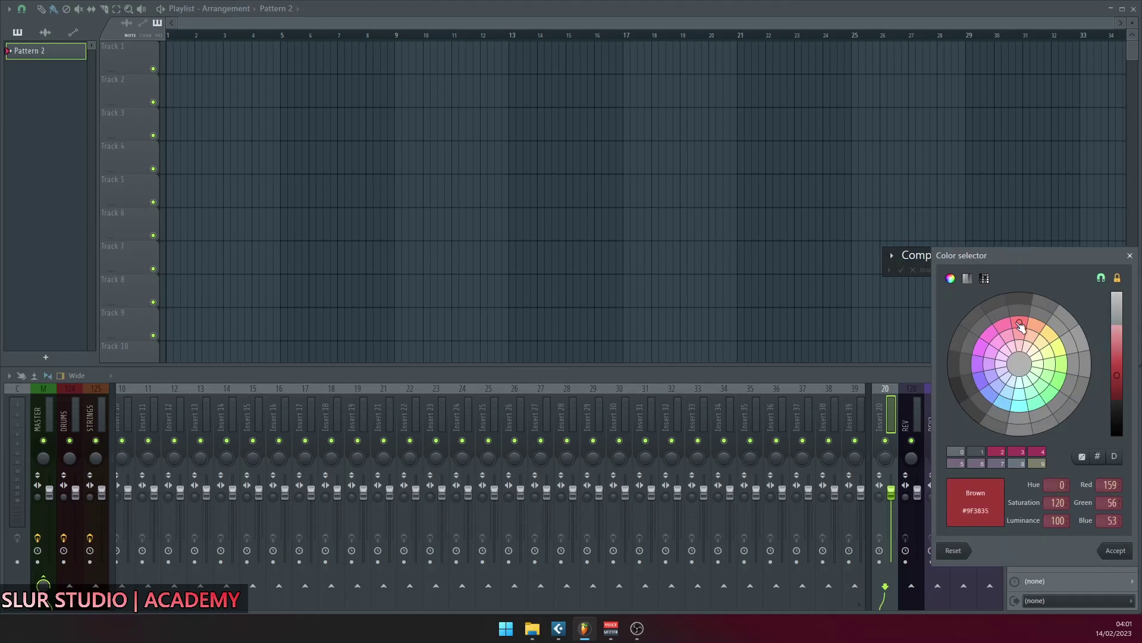
left_click(1054, 339)
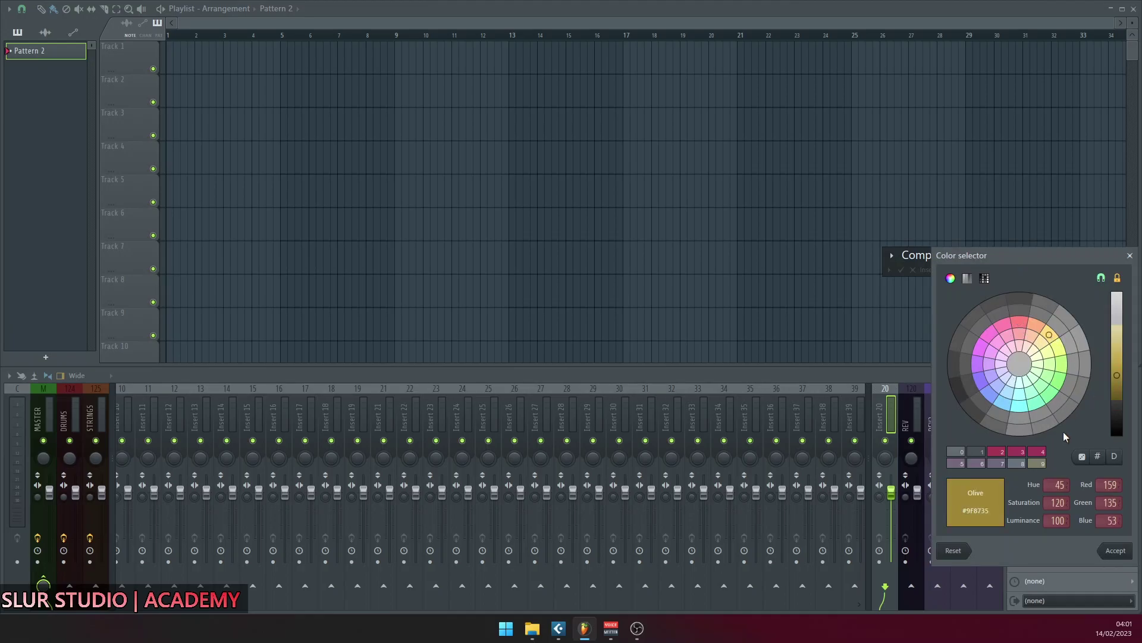
left_click(1124, 554)
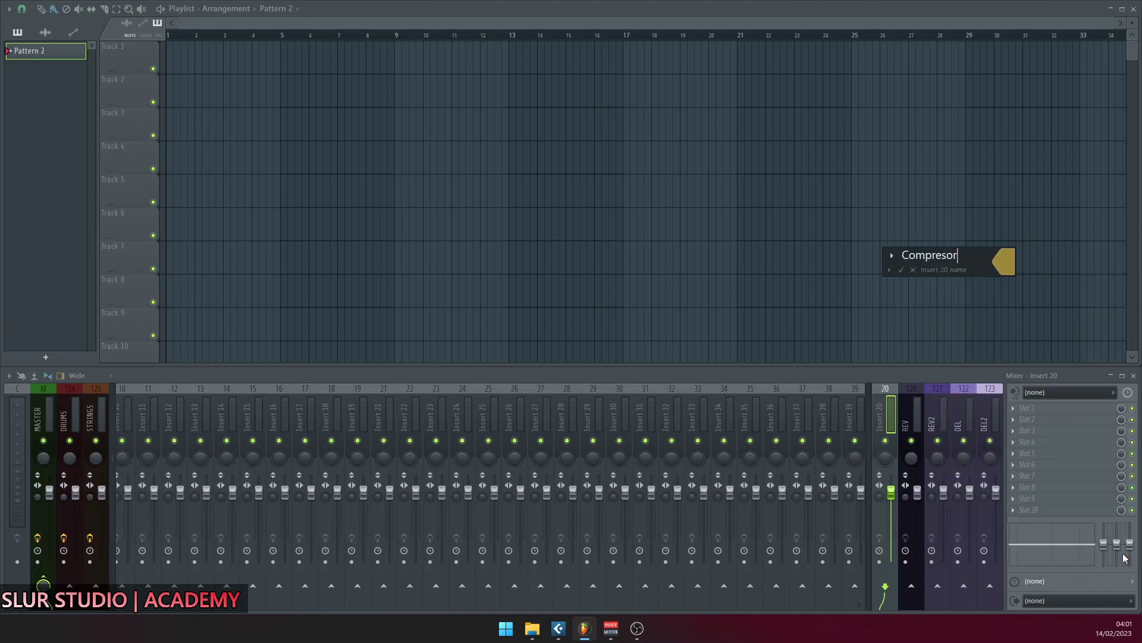
key("Return")
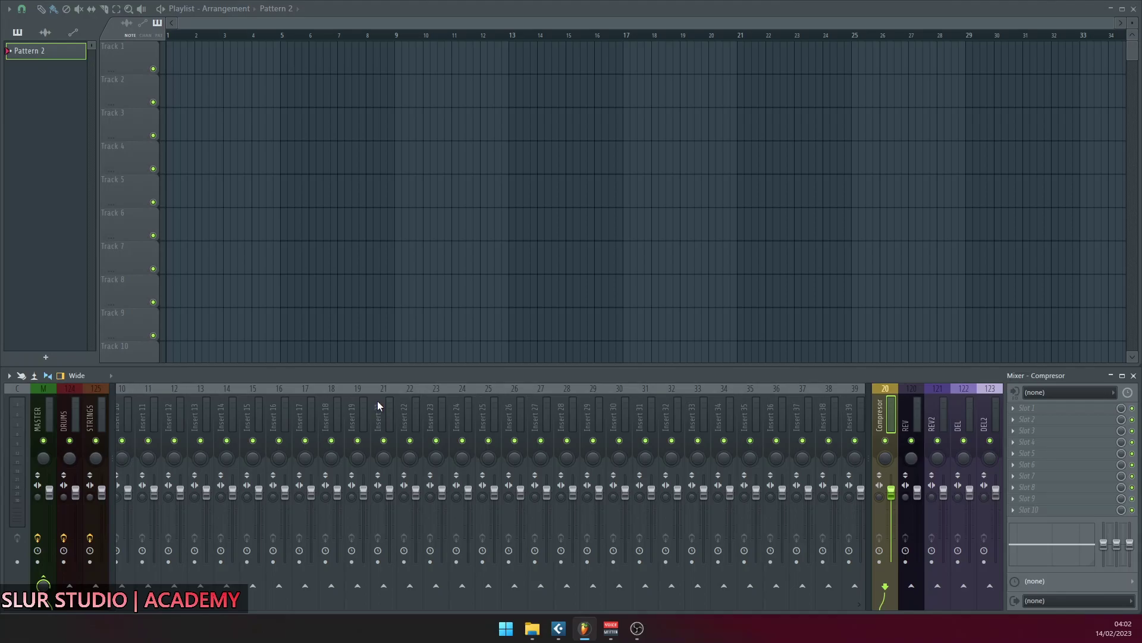
Dock mixer tracks Insert 21 and Insert 22 together to the left, beside the DRUMS and STRINGS buses.
left_click_drag(377, 401, 401, 401)
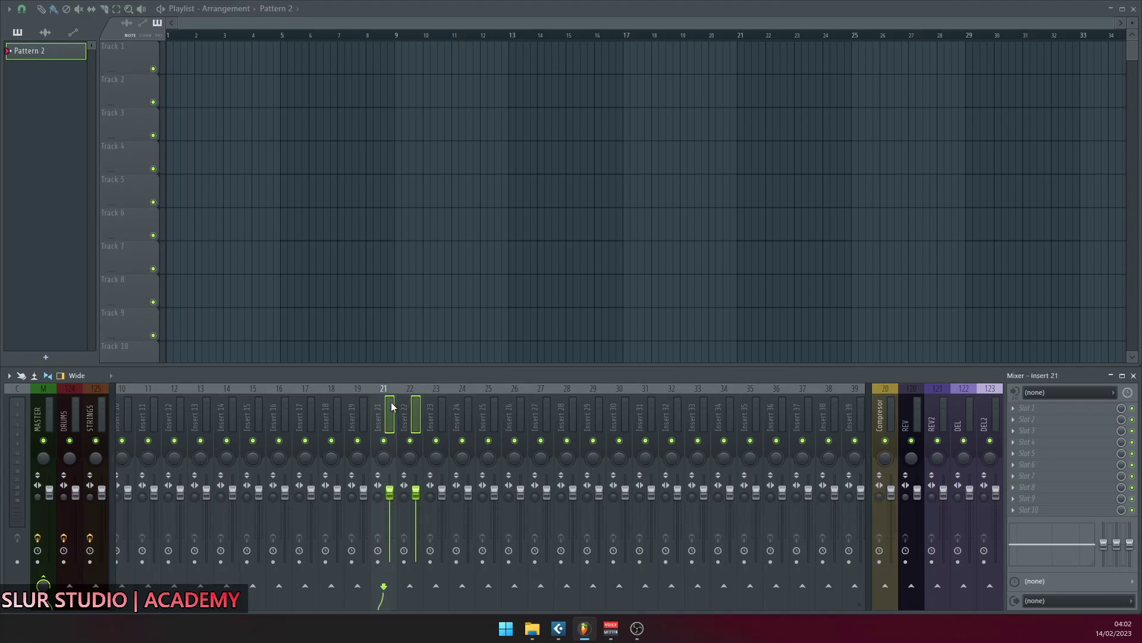
right_click(384, 399)
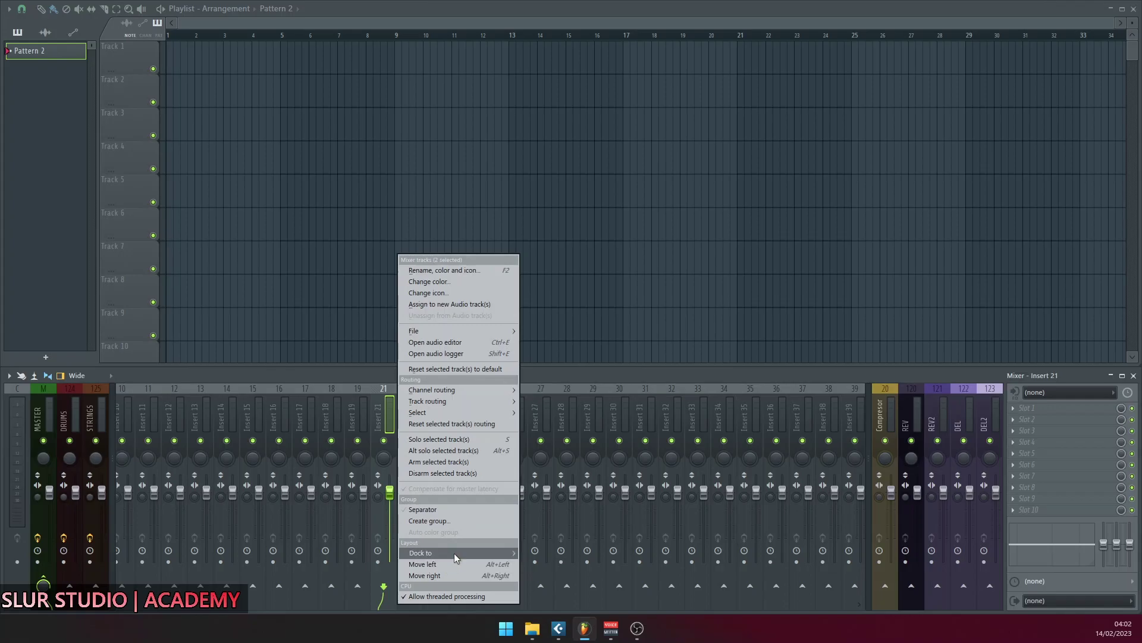
mouse_move(455, 552)
left_click(539, 554)
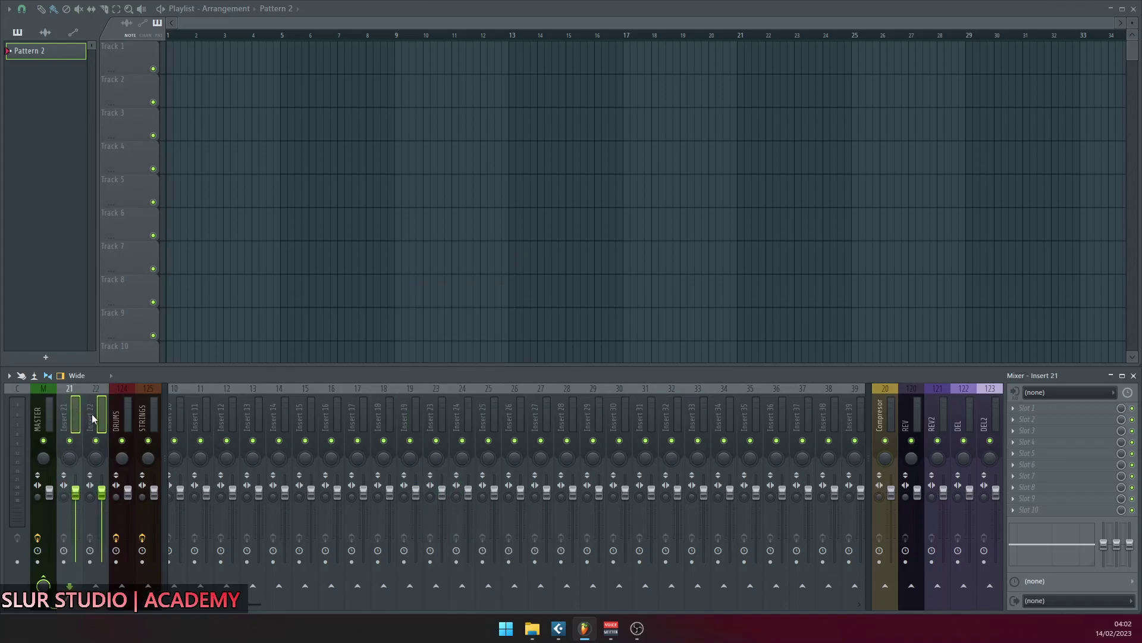
Rename mixer track Insert 21 as Brass and give it the slate blue colour #45359F.
left_click(67, 414)
right_click(66, 416)
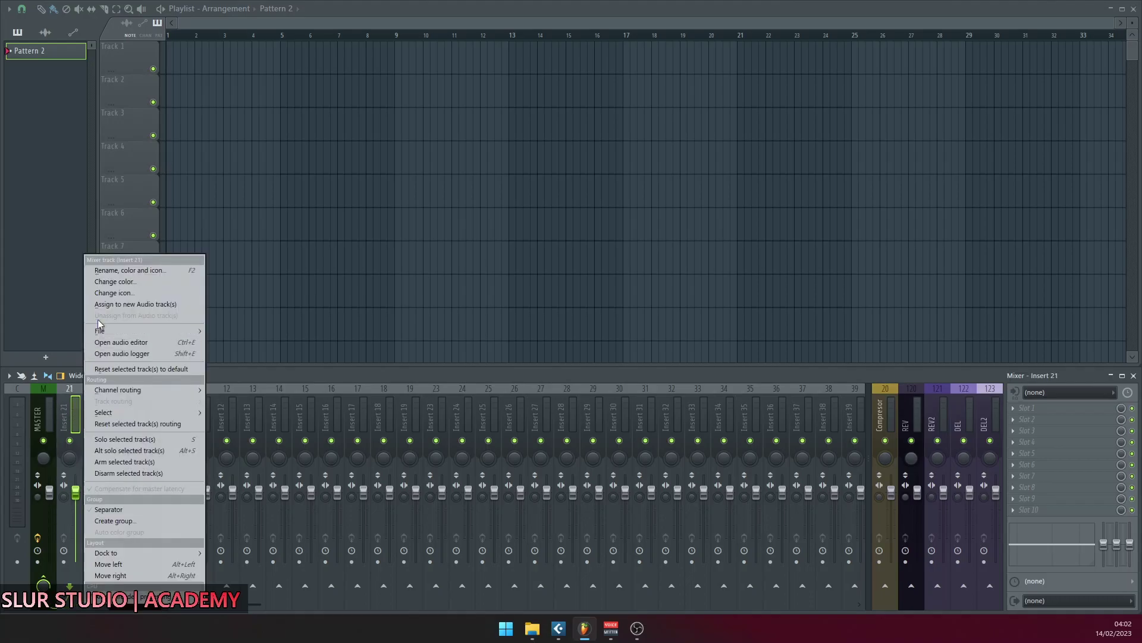
left_click(121, 271)
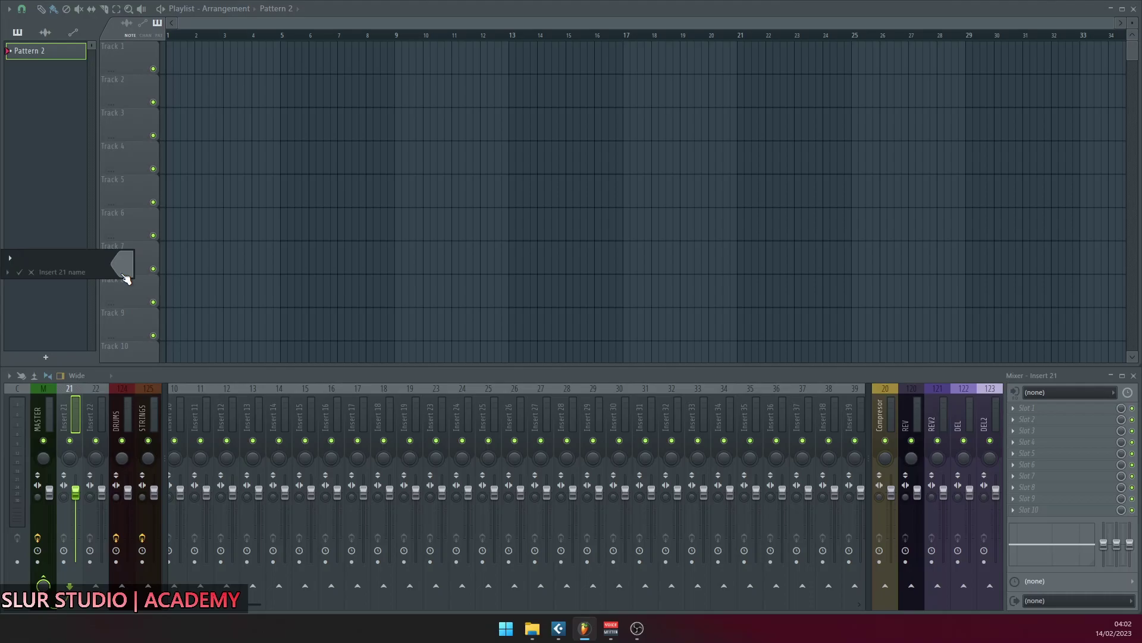
type("Brass")
left_click(127, 262)
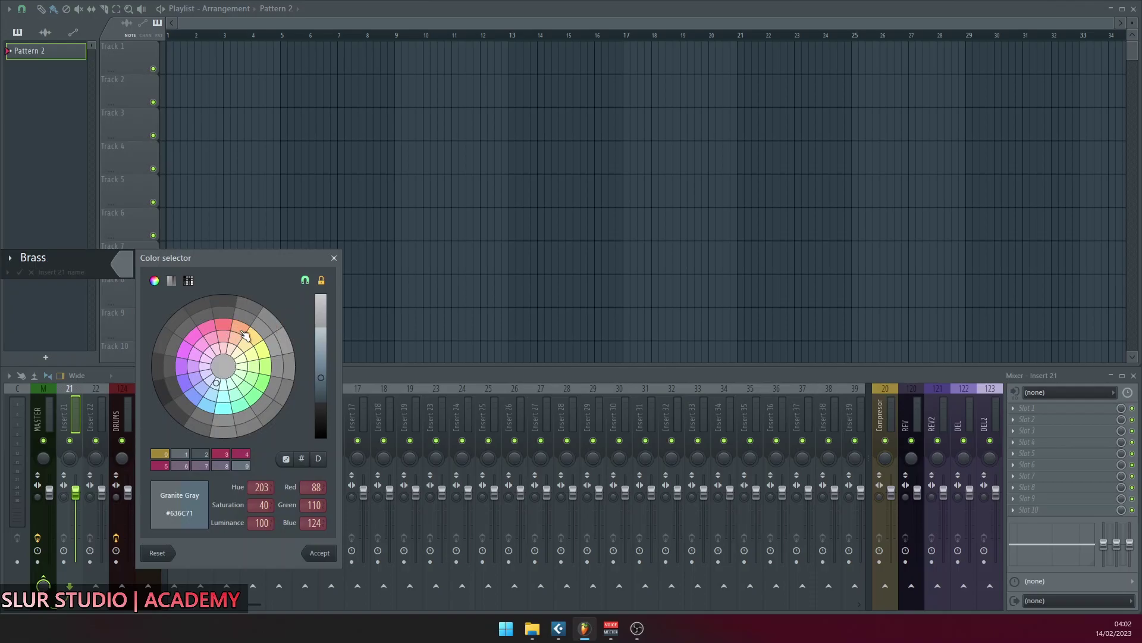
left_click(168, 396)
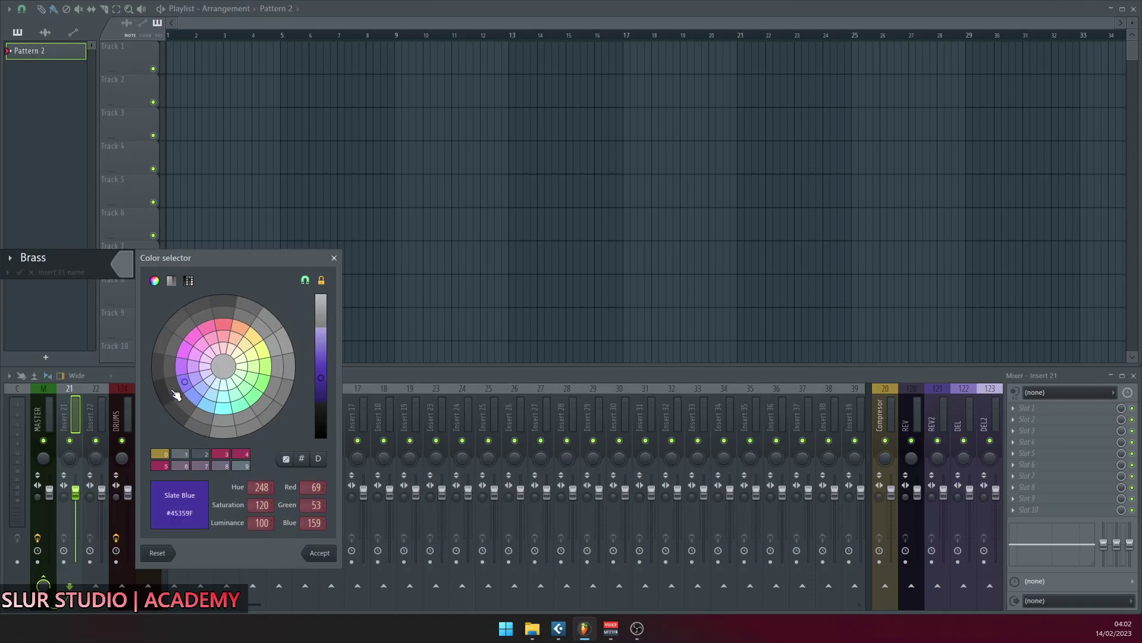
left_click(313, 552)
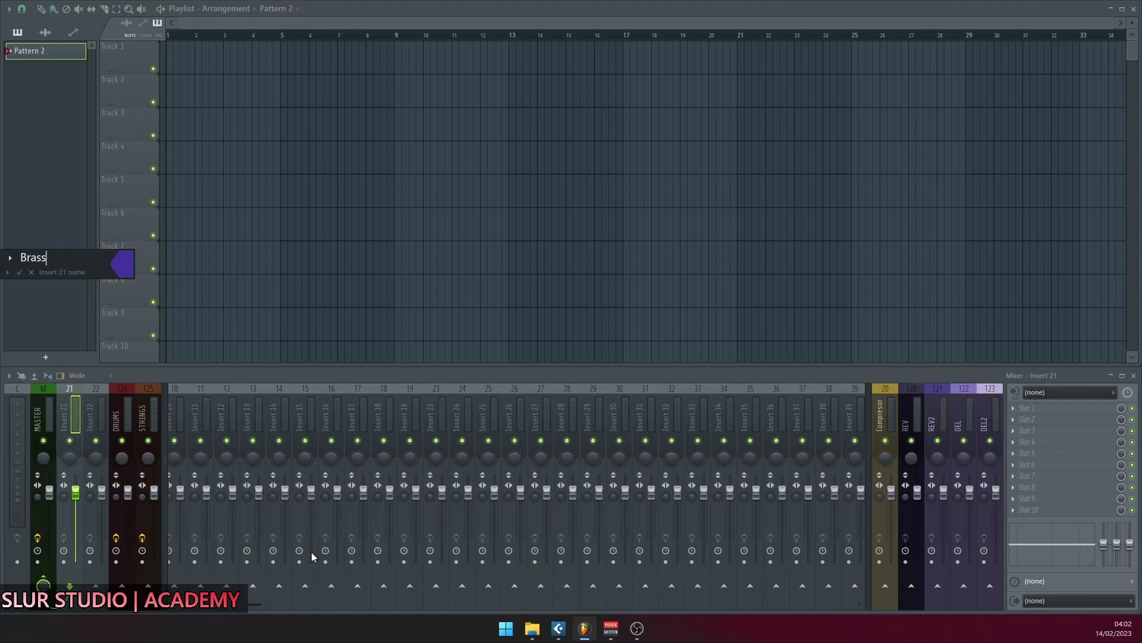
Dock mixer track Insert 22 back to the middle section of the mixer.
left_click(93, 416)
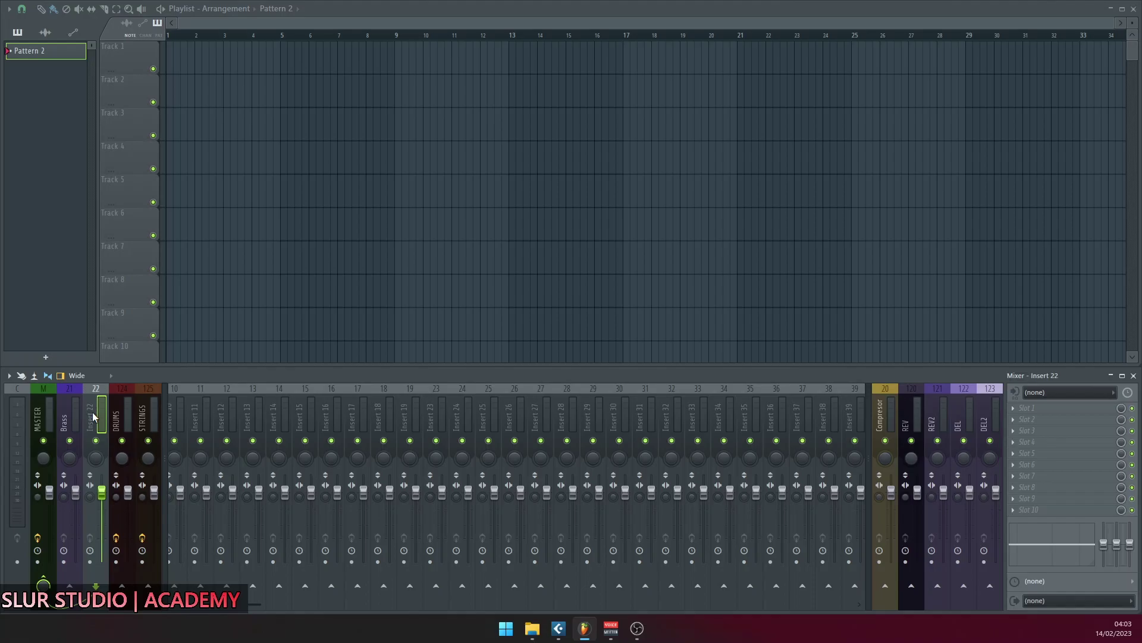
right_click(93, 417)
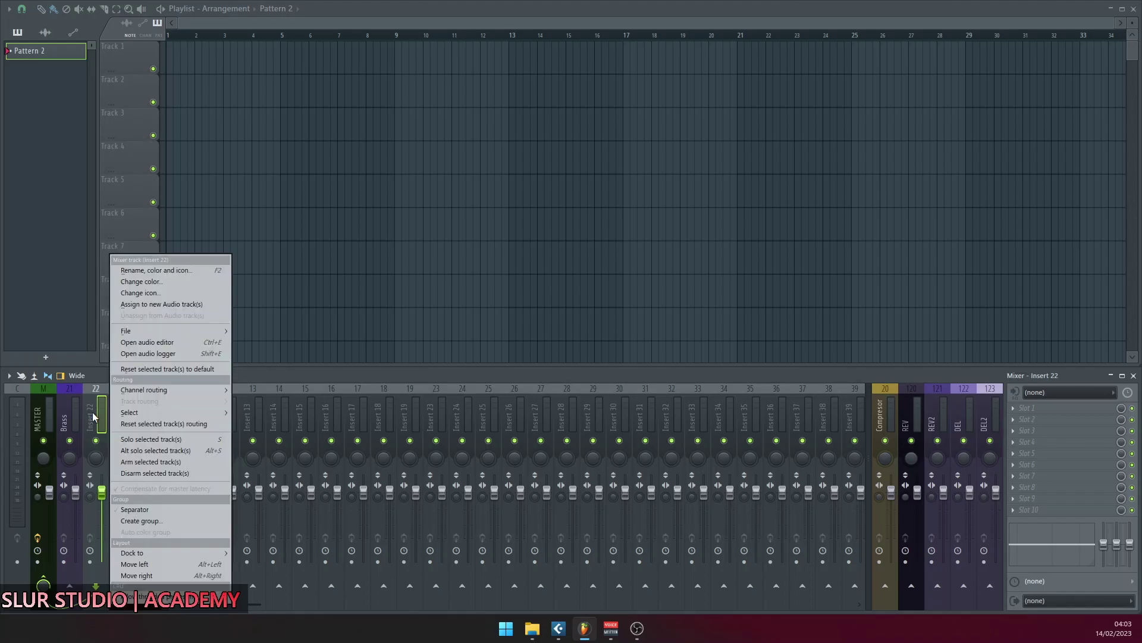
left_click(254, 564)
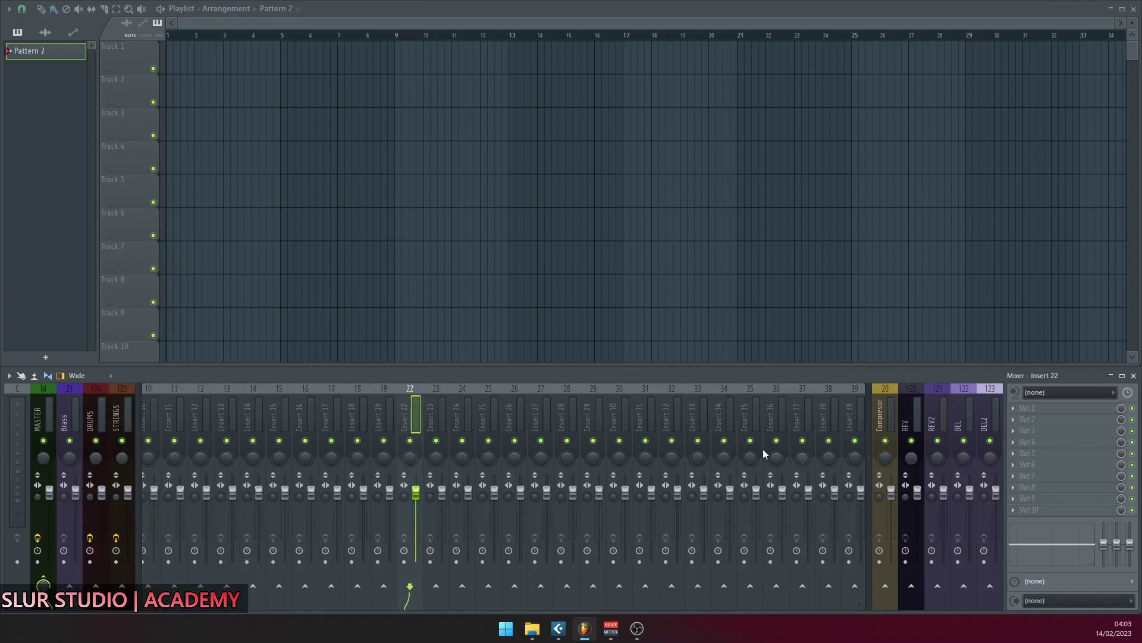
Look through the undocked mixer inserts, checking several individual tracks between Insert 61 and Insert 70.
left_click_drag(229, 605, 161, 610)
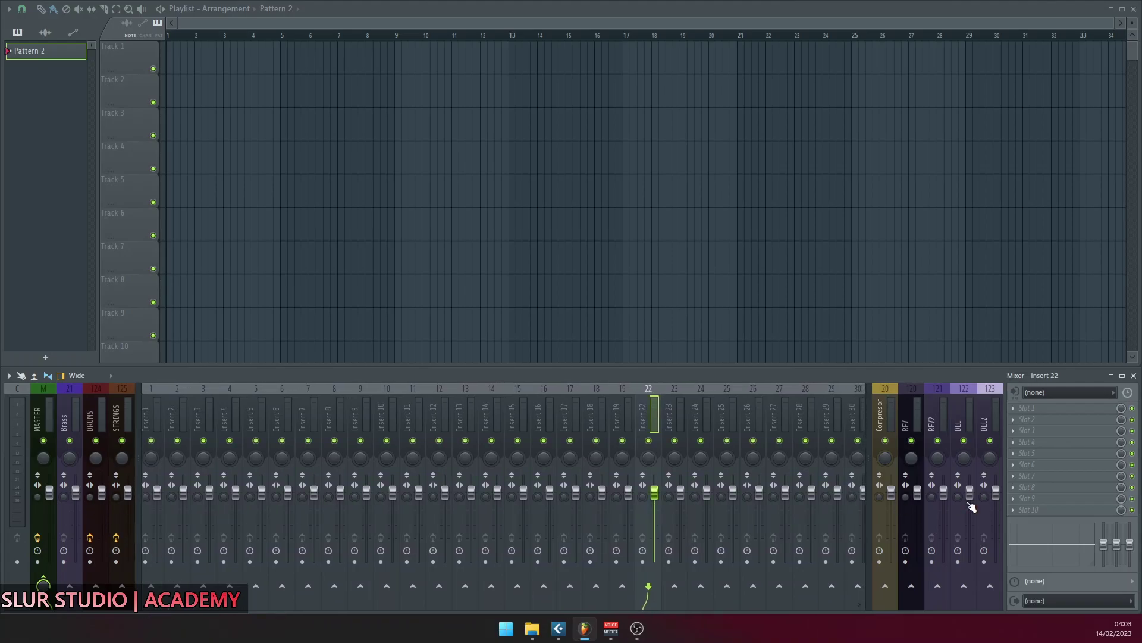
left_click_drag(334, 604, 261, 588)
left_click_drag(176, 608, 517, 602)
left_click(695, 407)
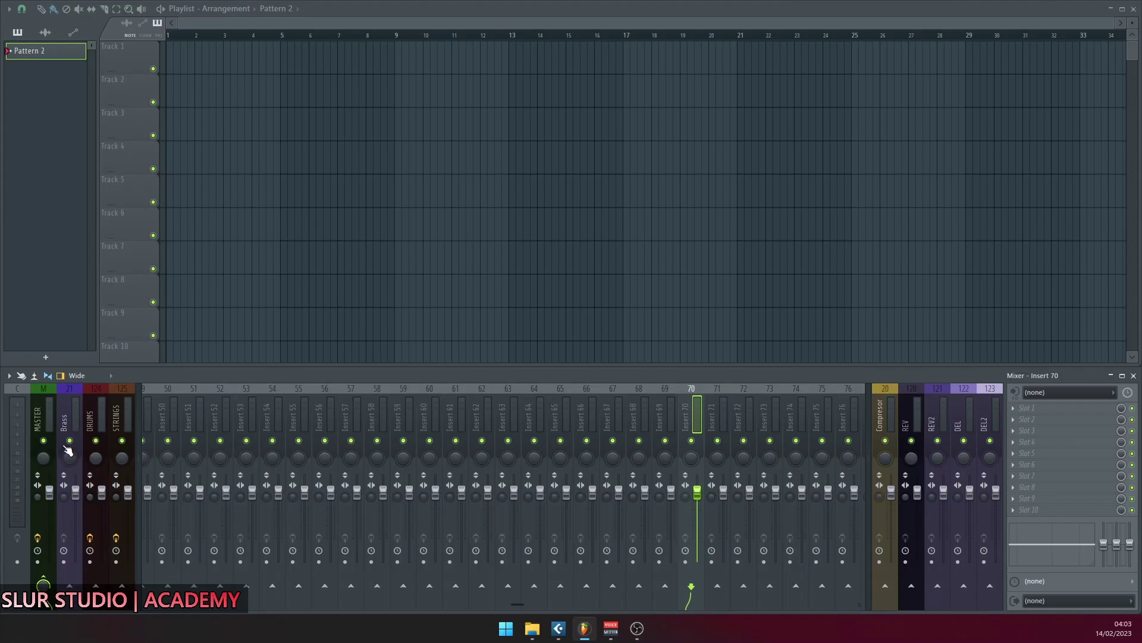
left_click(563, 416)
left_click(526, 411)
left_click(563, 410)
left_click(535, 411)
left_click(512, 412)
left_click(483, 411)
left_click(457, 415)
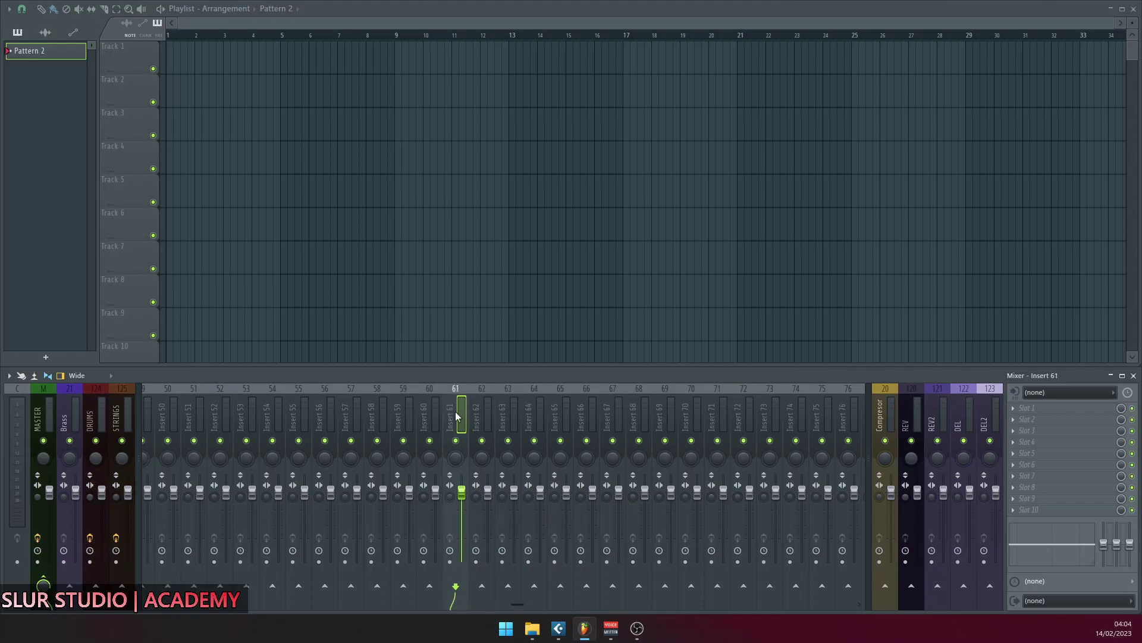
left_click(485, 406)
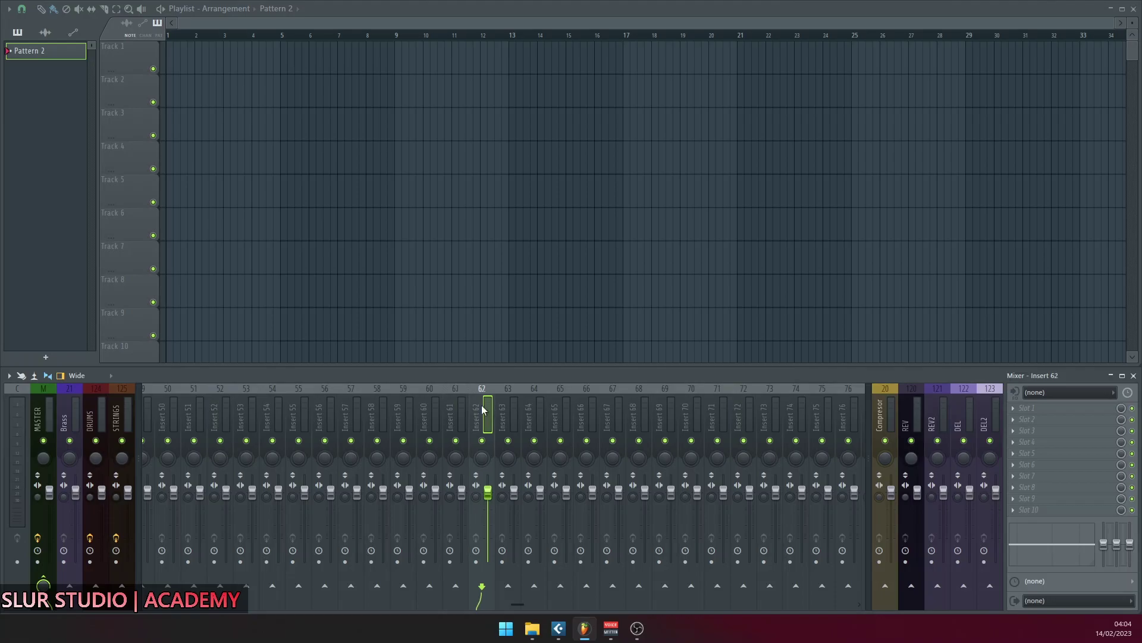
left_click(461, 409)
Sidechain mixer track Insert 60 to the REV track.
left_click(437, 409)
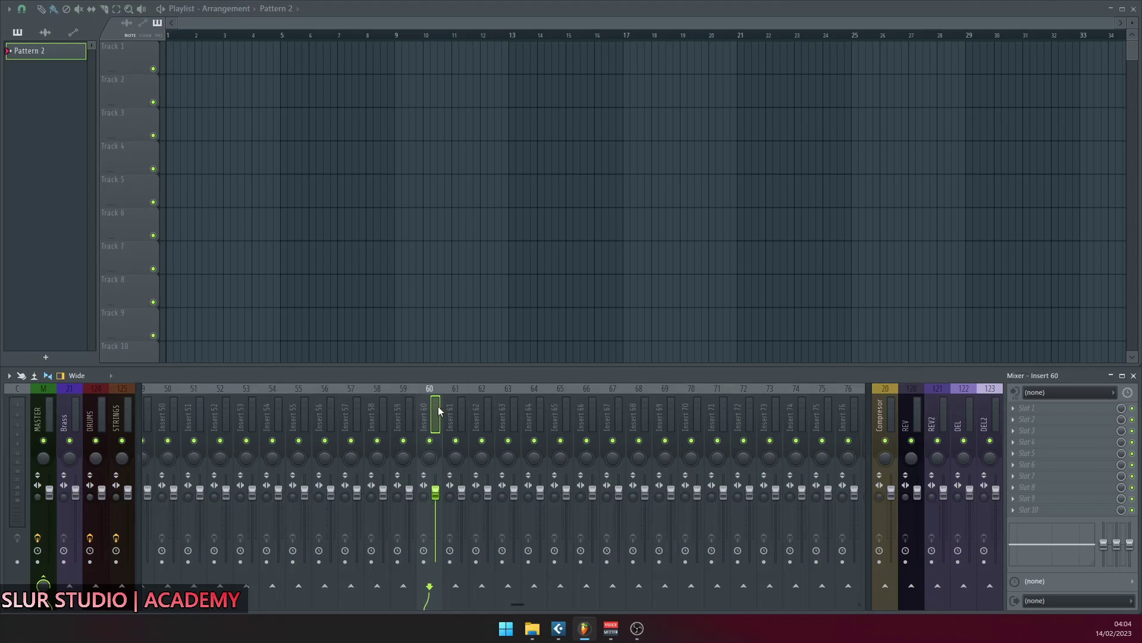
right_click(913, 588)
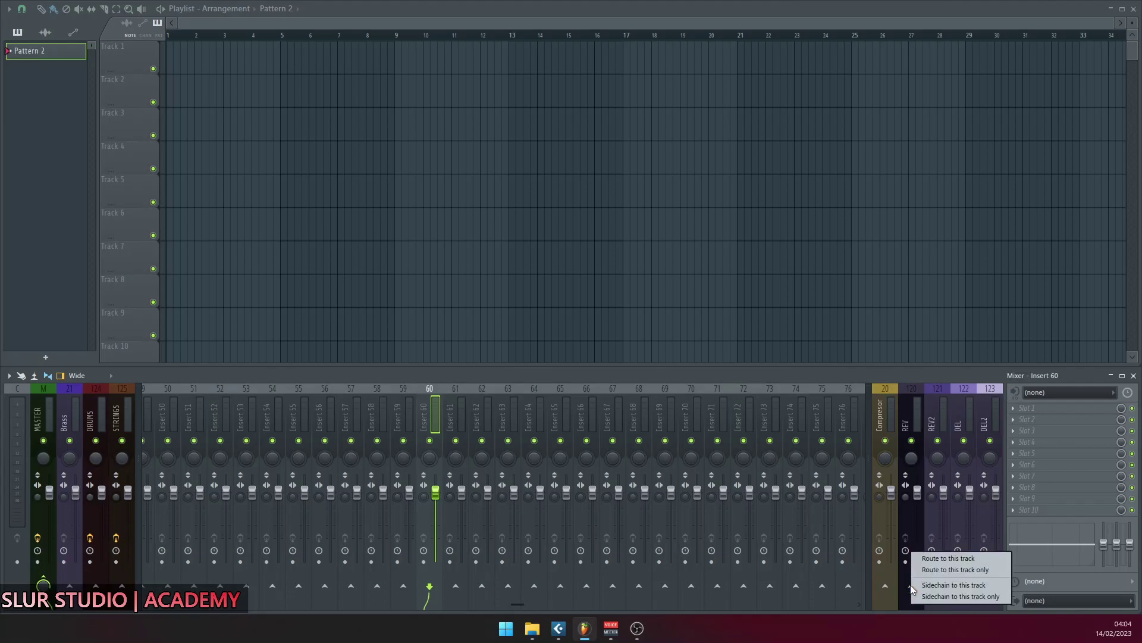
left_click(993, 585)
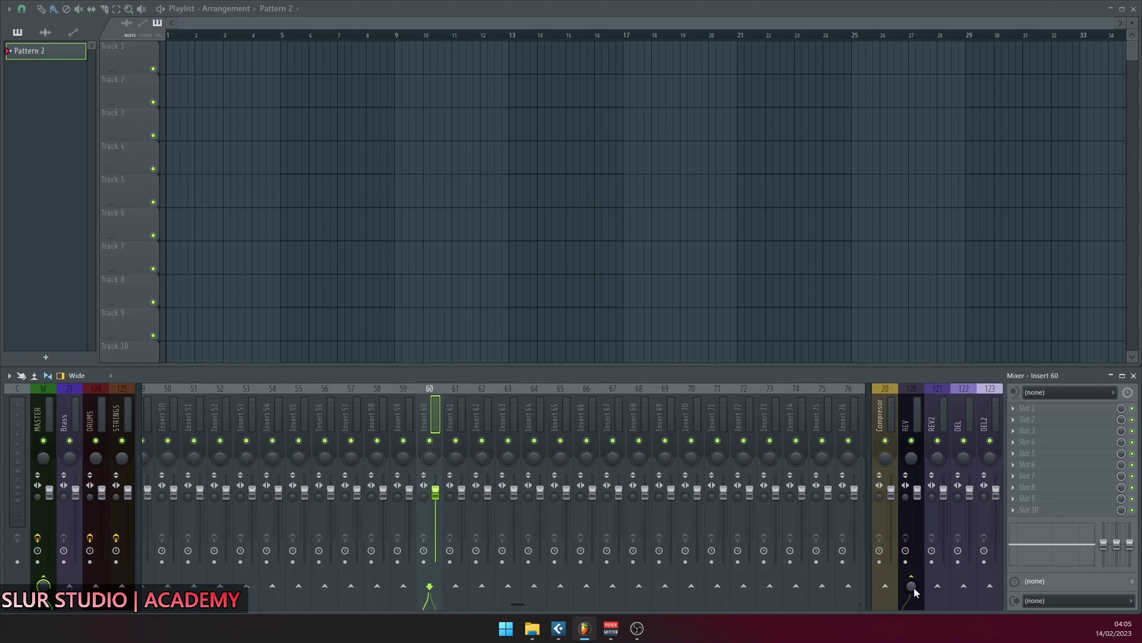
Rename mixer track Insert 59 as Piano.
left_click(404, 408)
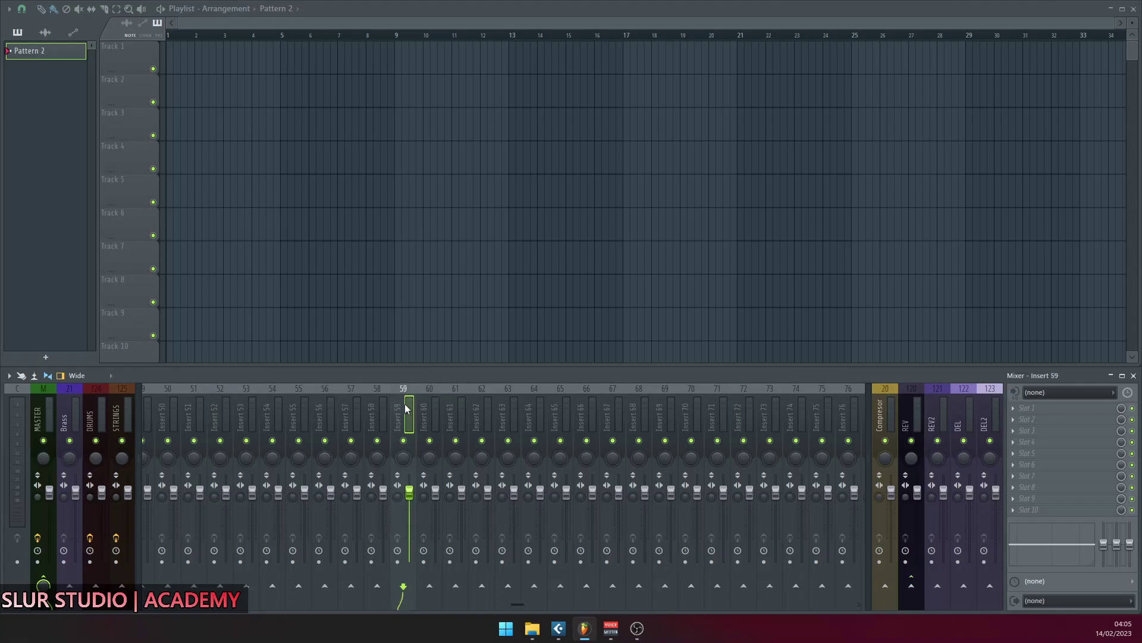
double_click(401, 411)
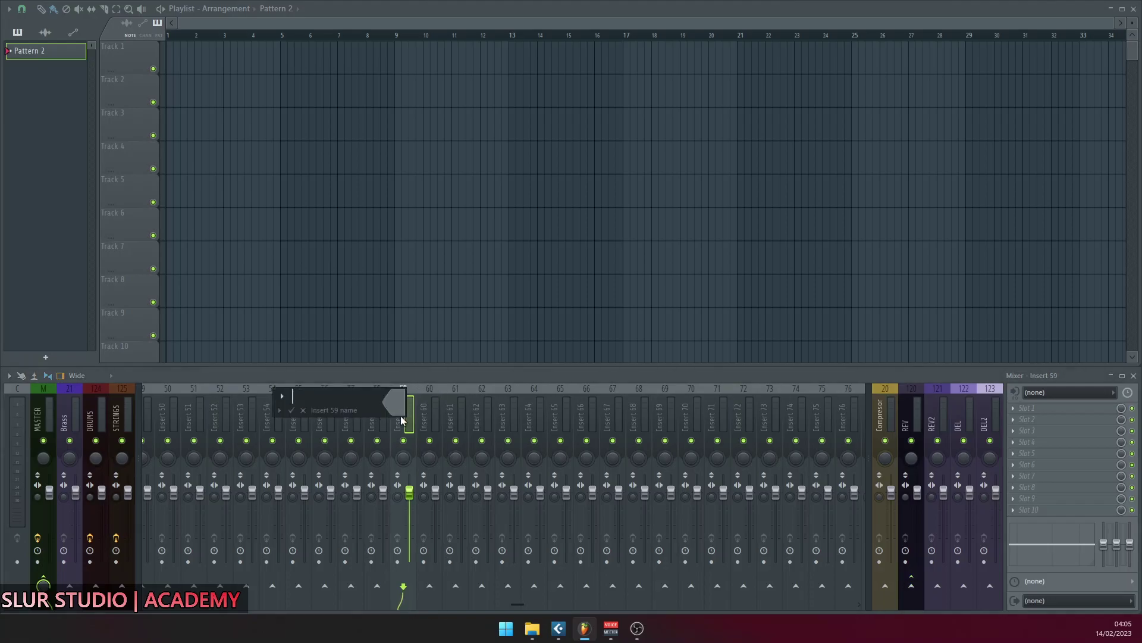
type("Piano")
key("Return")
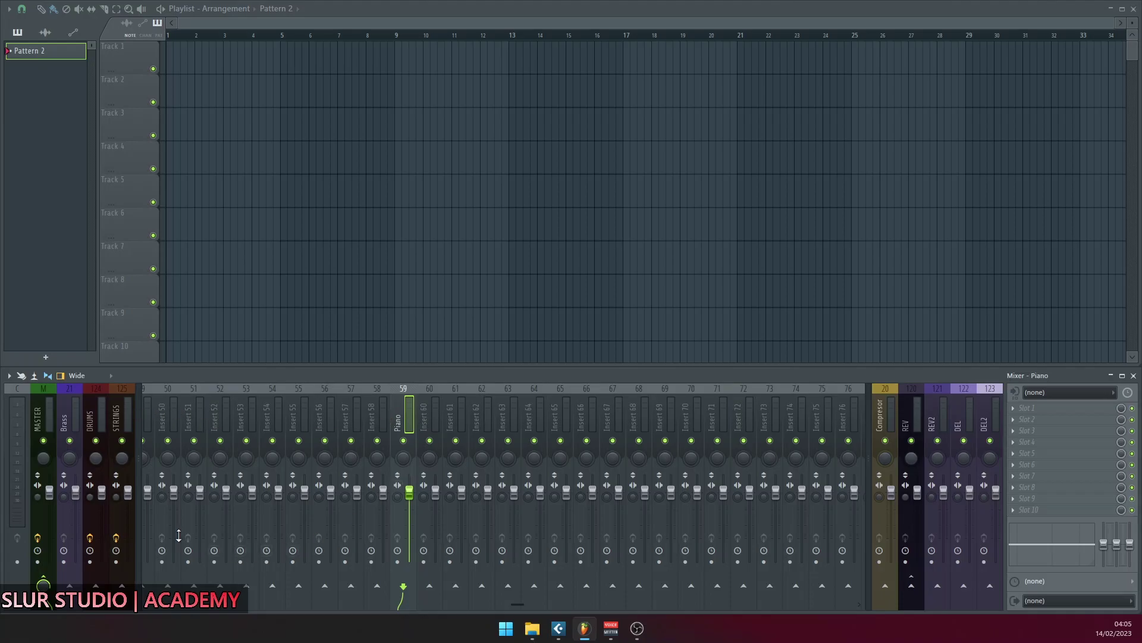
Route the Piano mixer track to the STRINGS track in addition to the master, and inspect the STRINGS track.
right_click(126, 590)
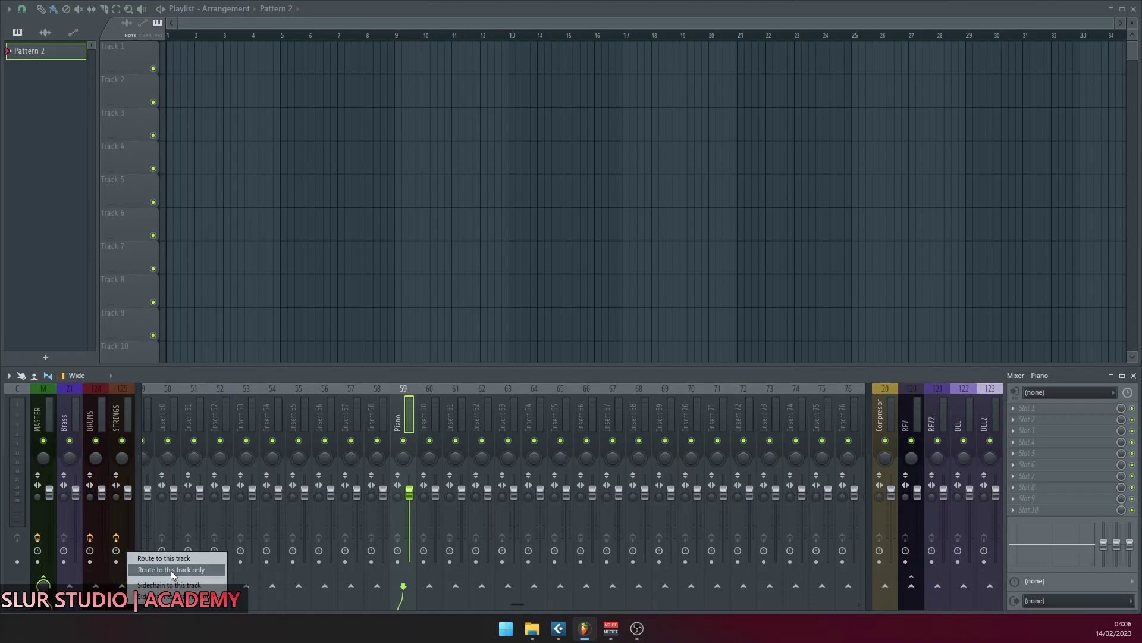
left_click(193, 561)
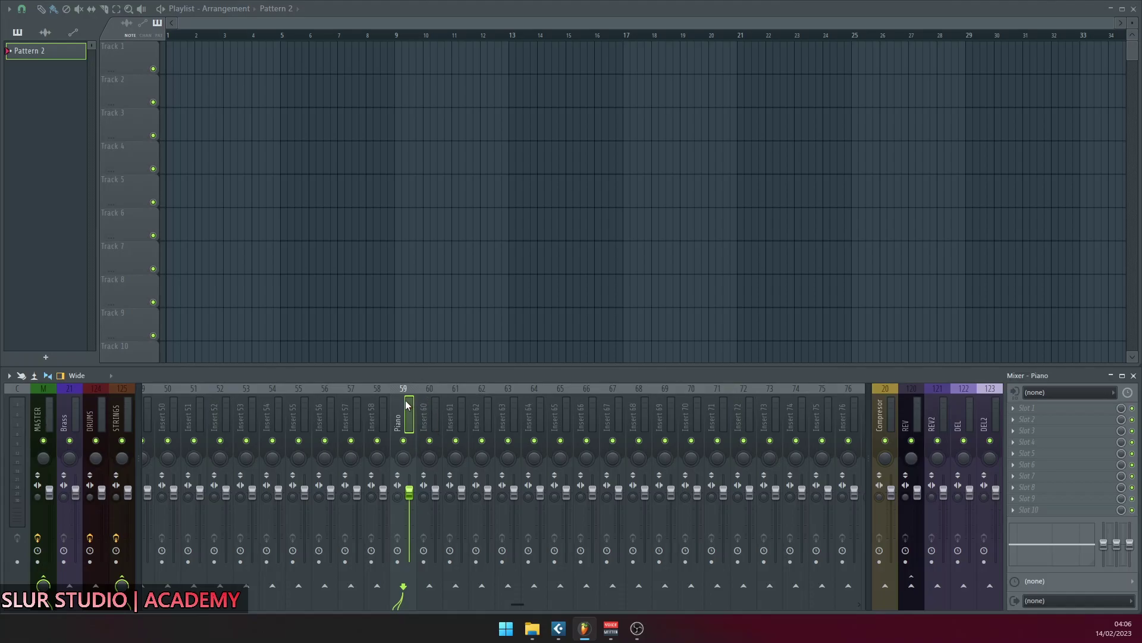
left_click(116, 414)
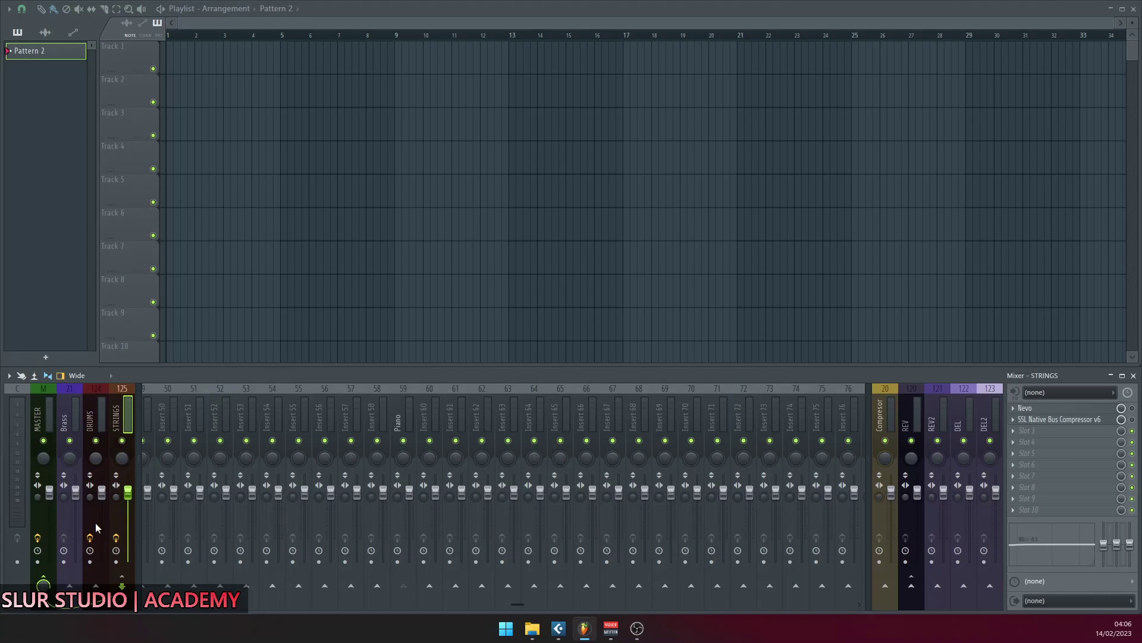
Route the Piano mixer track to the STRINGS track only, and select STRINGS to check where it is routed.
left_click(405, 410)
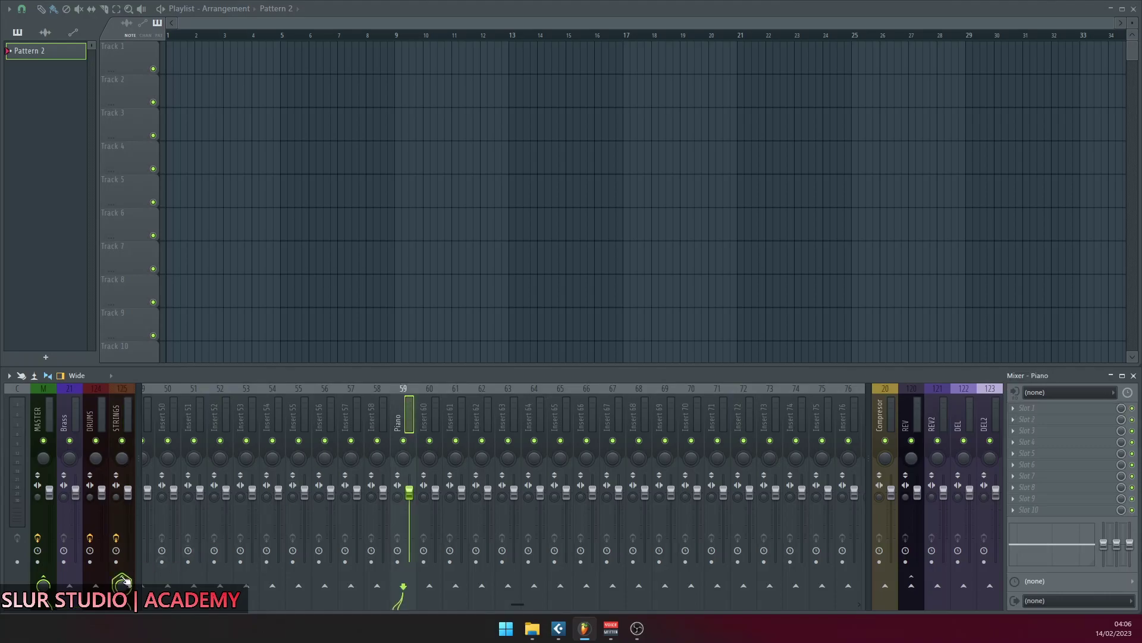
right_click(123, 581)
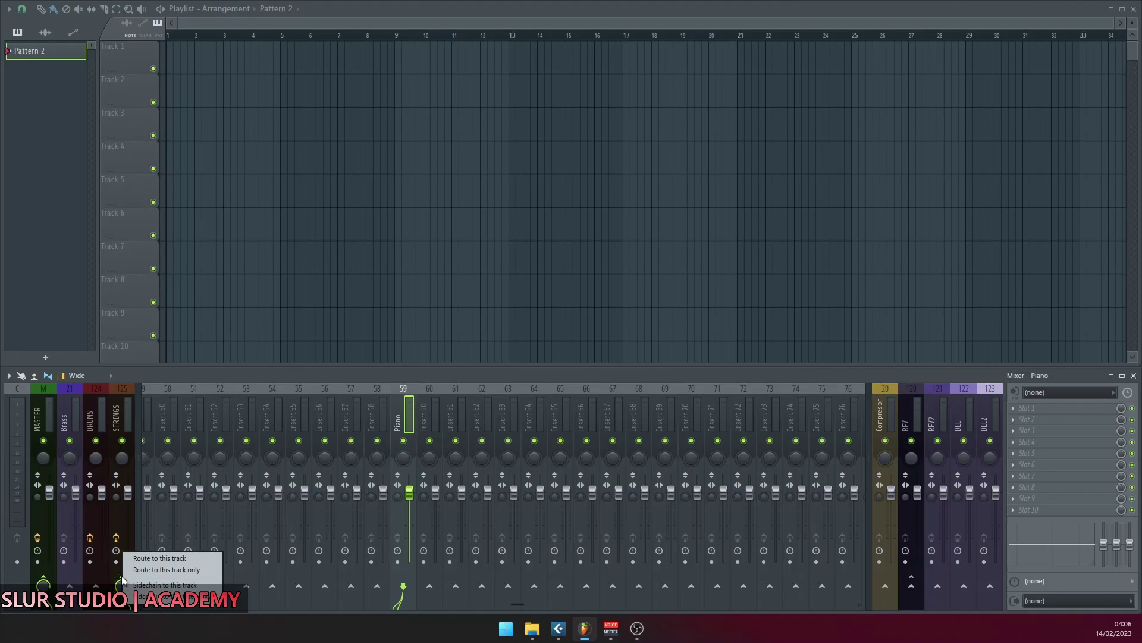
left_click(202, 569)
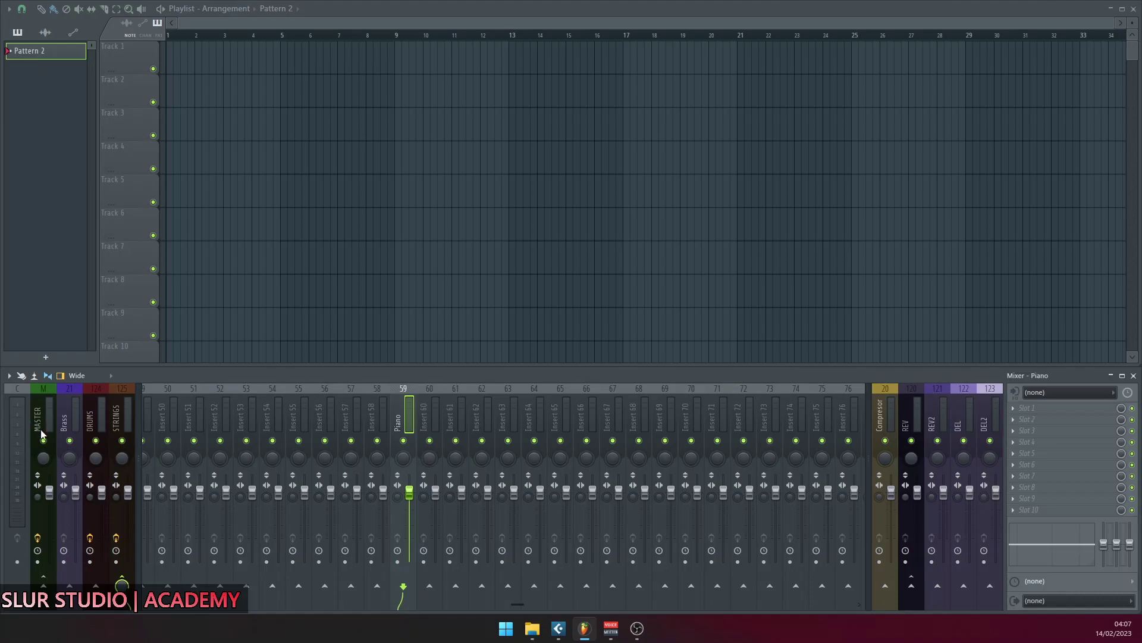
left_click(118, 420)
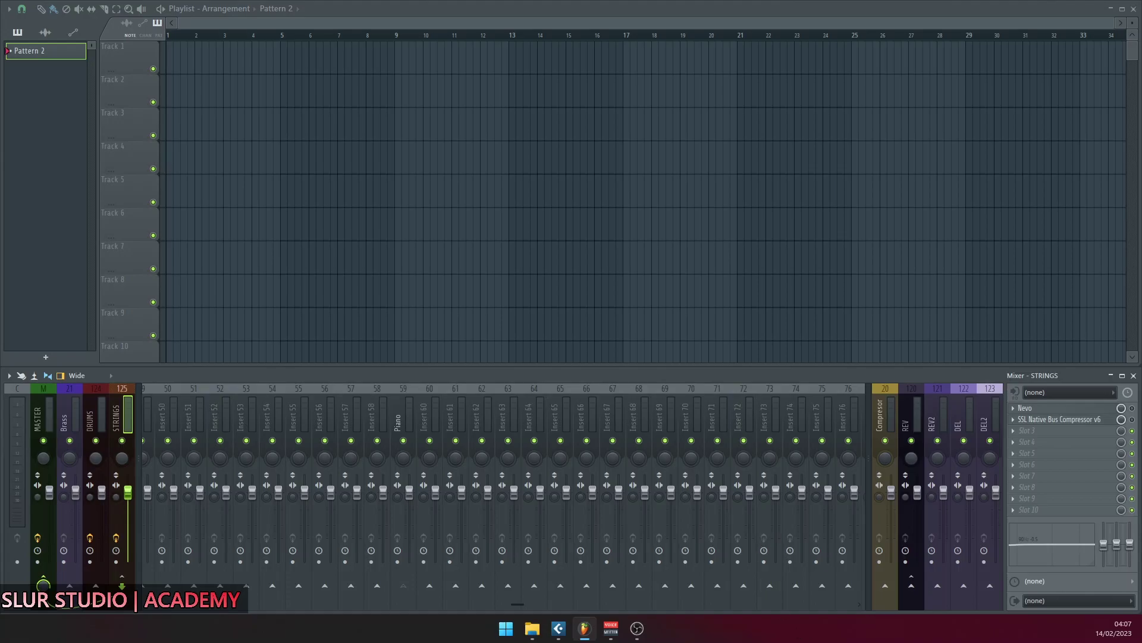
Switch to Cubase, toggle the project window zones and open the MixConsole.
key("alt+Tab")
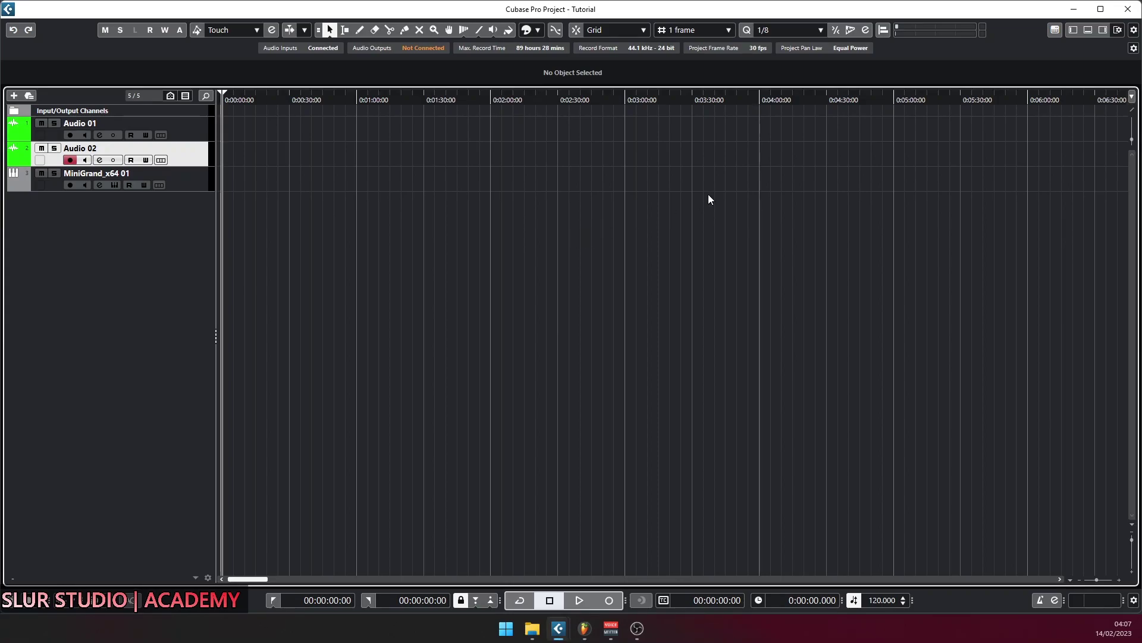
left_click(1074, 31)
left_click(1089, 31)
left_click(1092, 31)
key("F3")
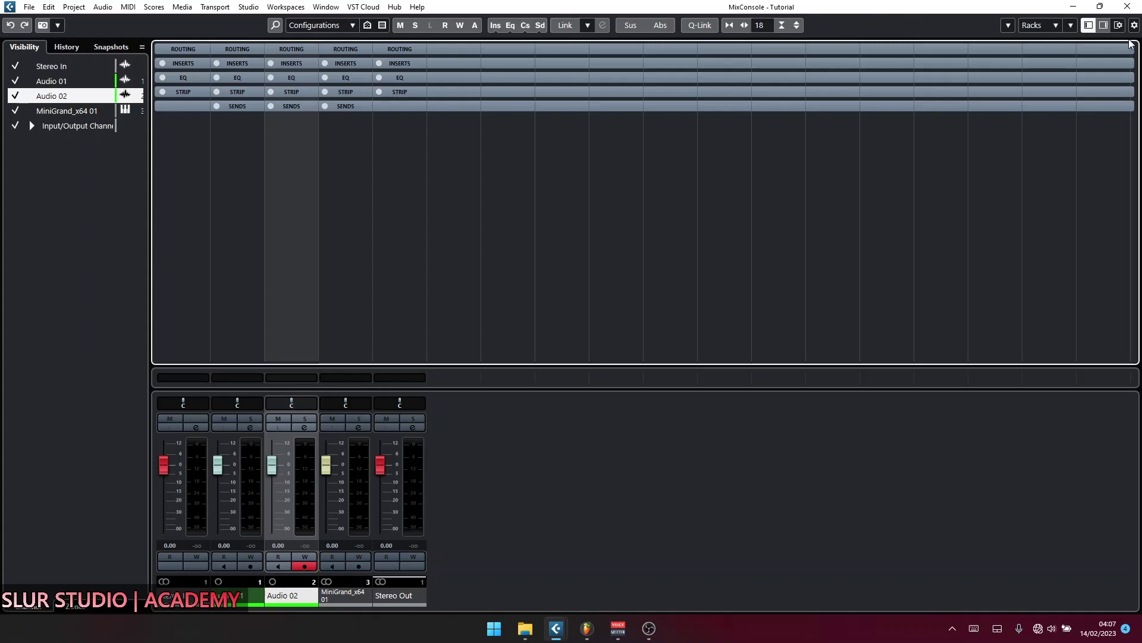
Toggle the MixConsole's Visibility and Control Room zones, leave both shown and display the Meter instead of the Control Room.
left_click(1089, 27)
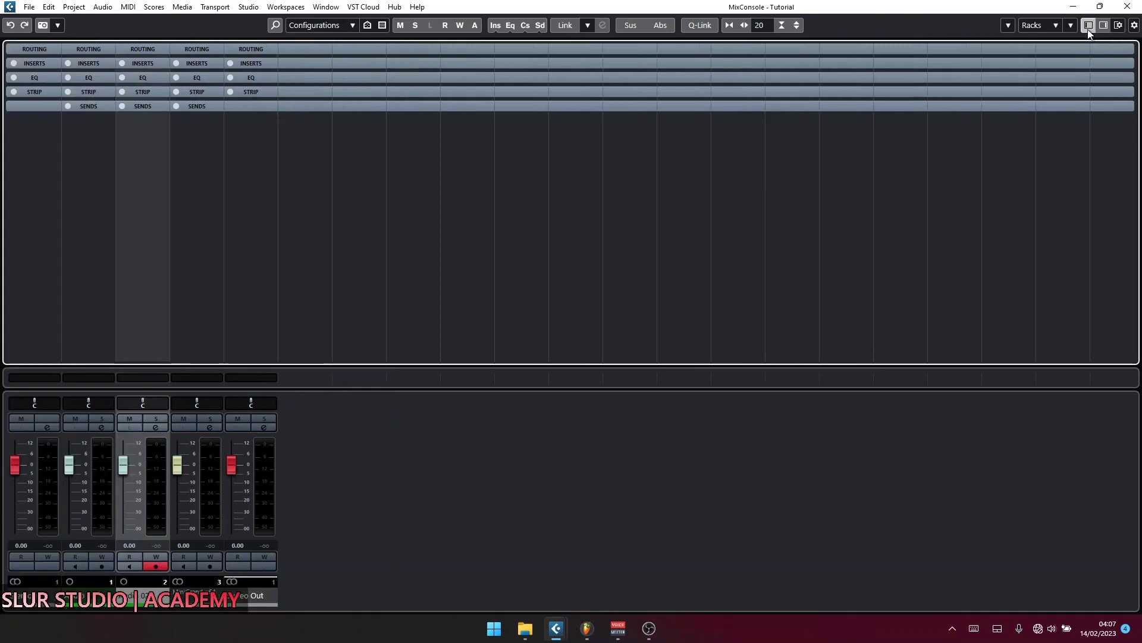
left_click(1089, 27)
left_click(1104, 27)
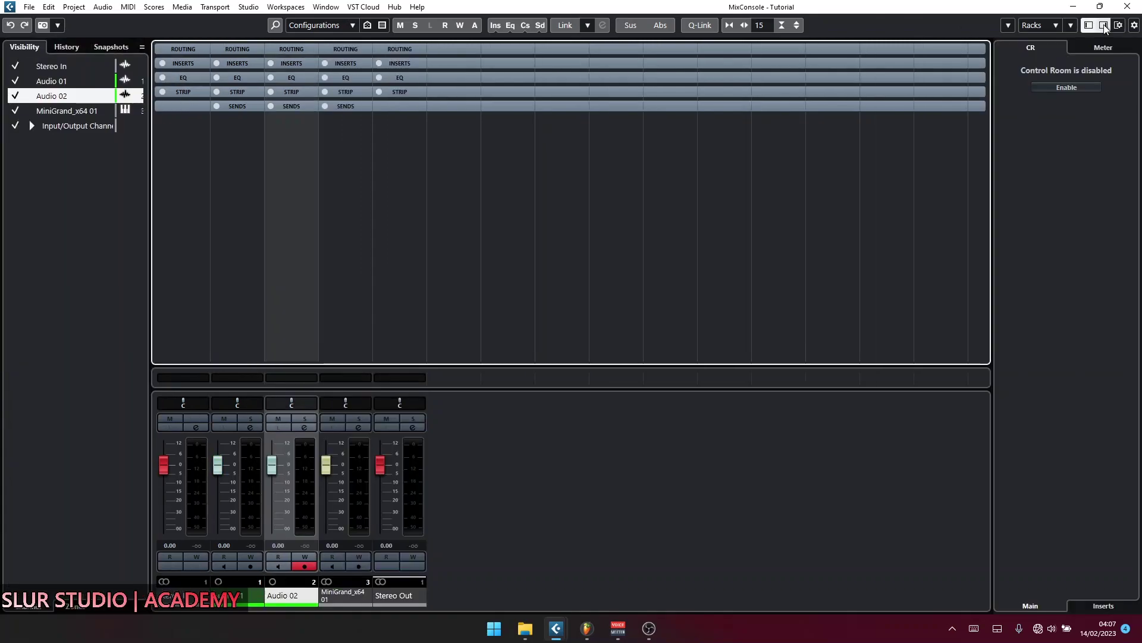
left_click(1104, 26)
left_click(1091, 27)
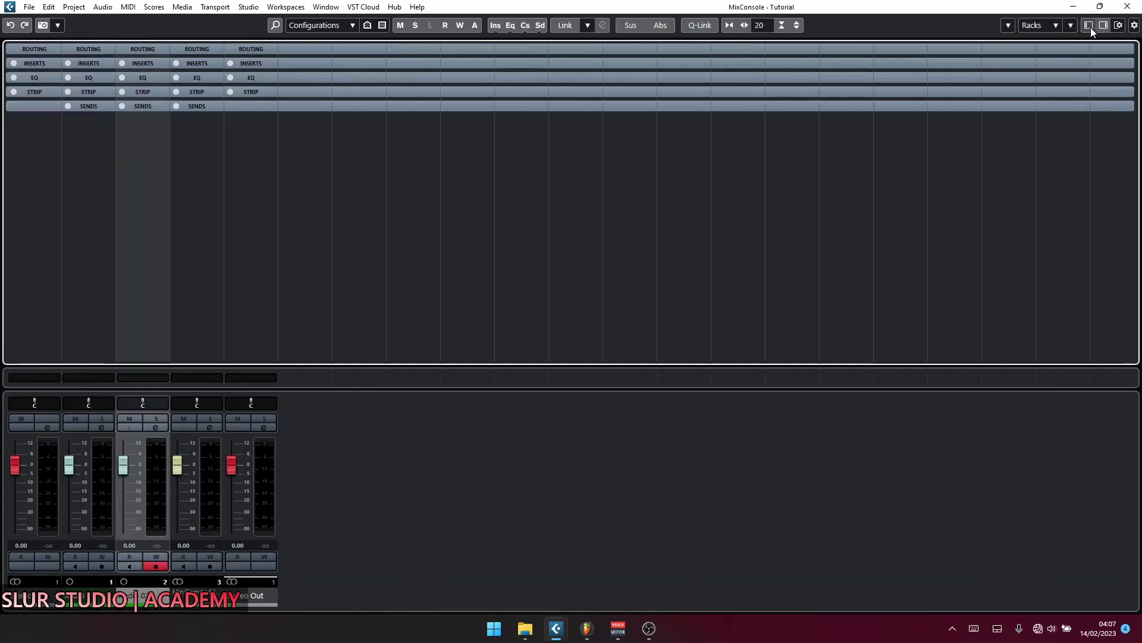
left_click(1091, 28)
left_click(1103, 26)
left_click(1103, 26)
left_click(1103, 27)
left_click(1090, 27)
left_click(1090, 27)
left_click(1104, 24)
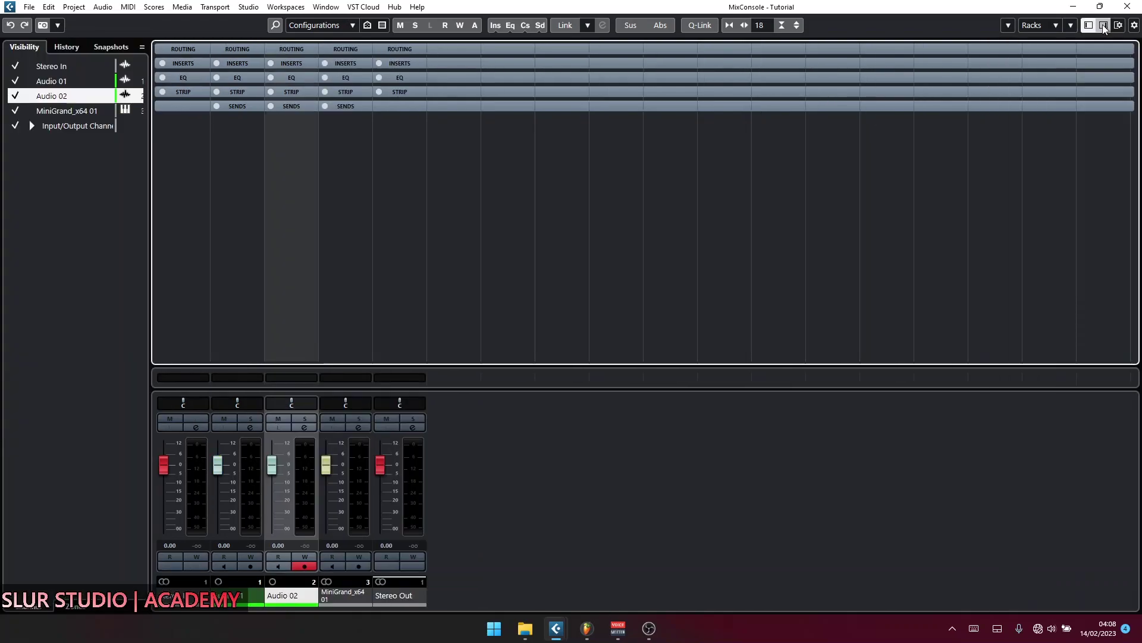
left_click(1103, 25)
left_click(1090, 25)
left_click(1090, 25)
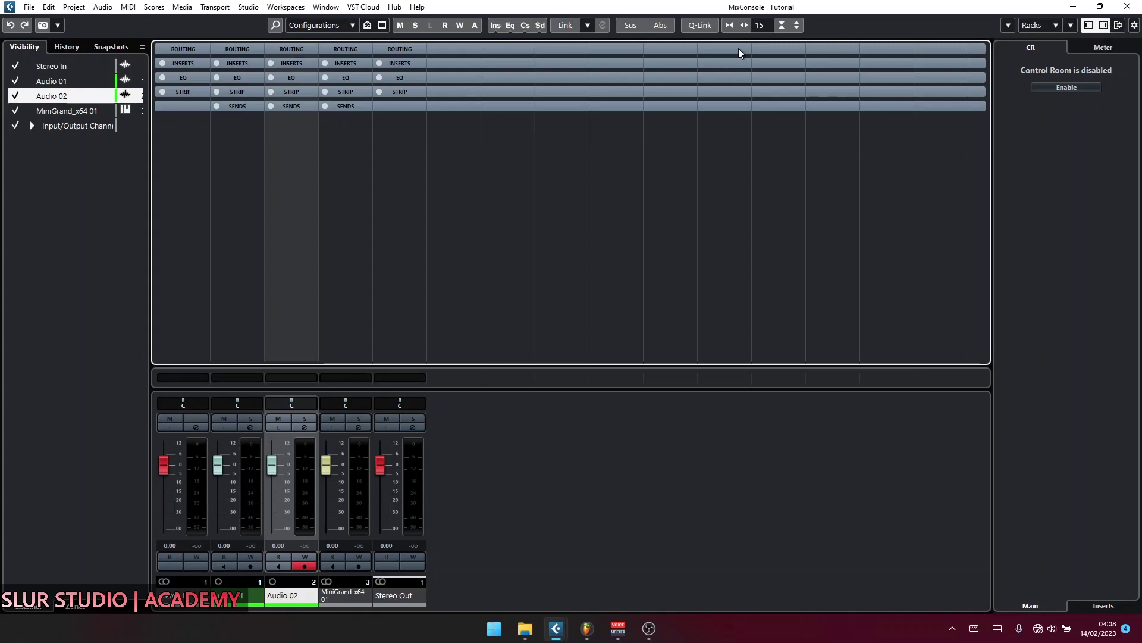
left_click(1114, 50)
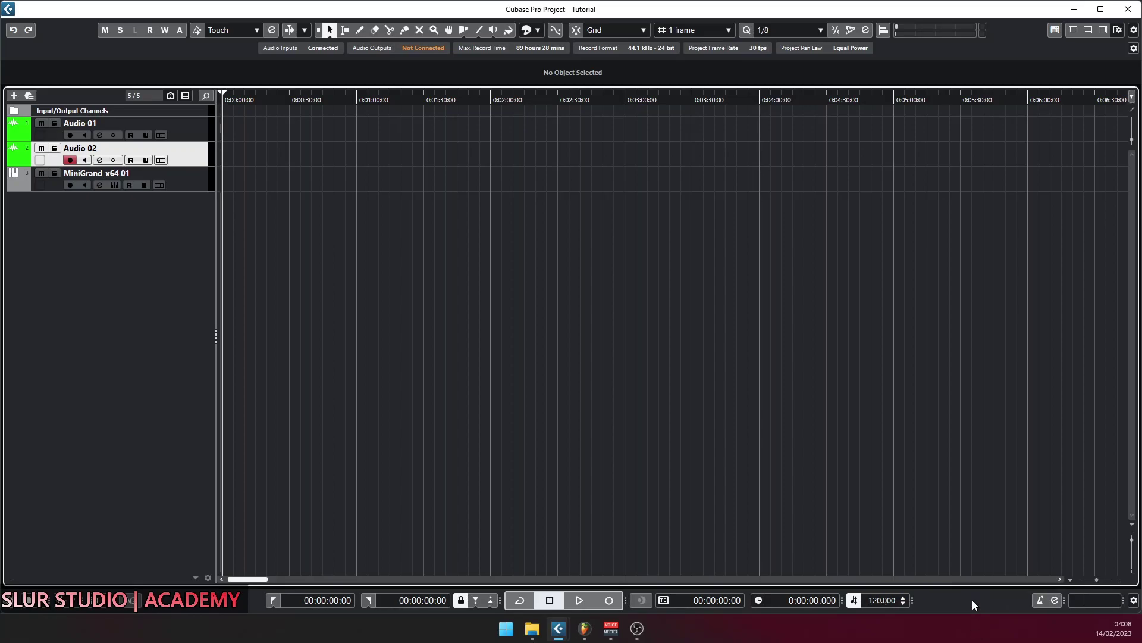
Switch to FL Studio, start playback while toggling between pattern and song mode, and stop it in song mode.
key("alt+Tab")
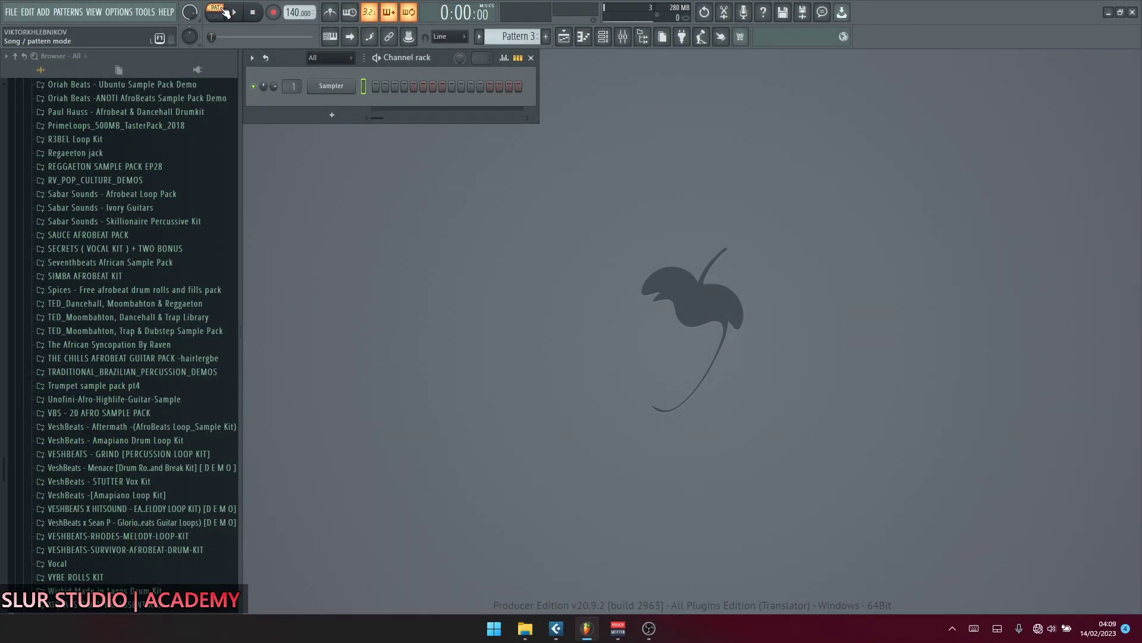
left_click(234, 13)
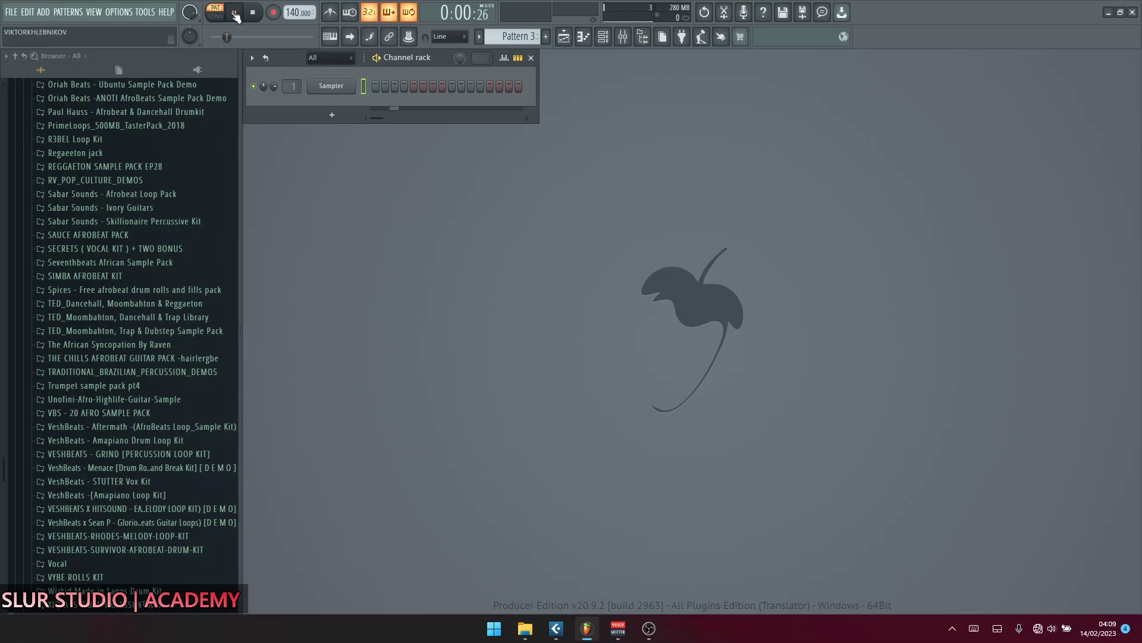
left_click(223, 20)
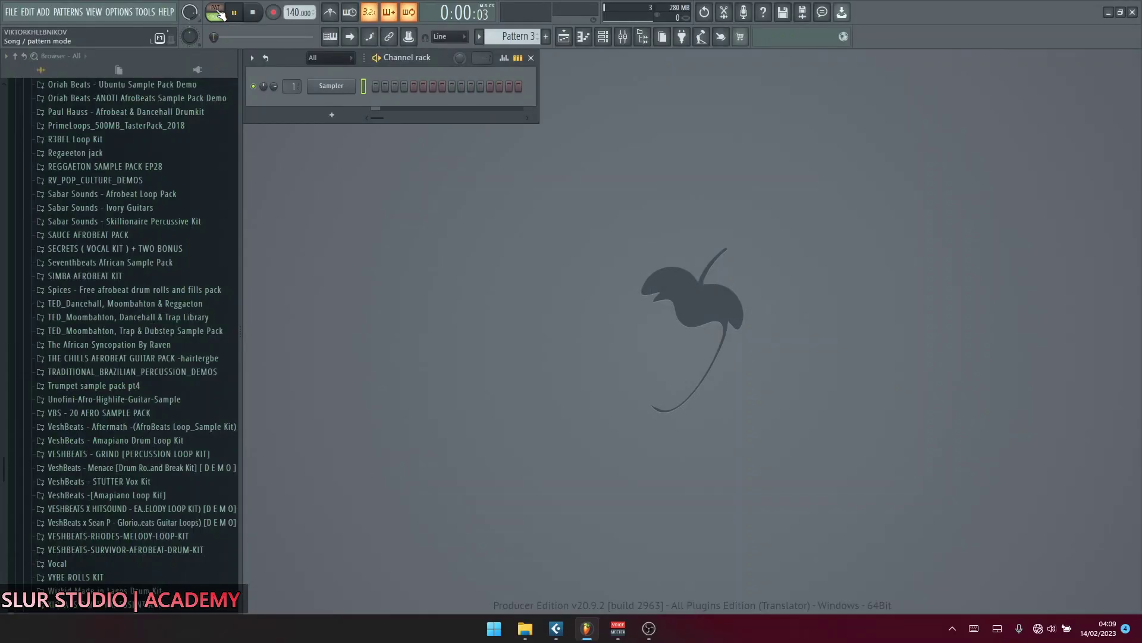
left_click(219, 17)
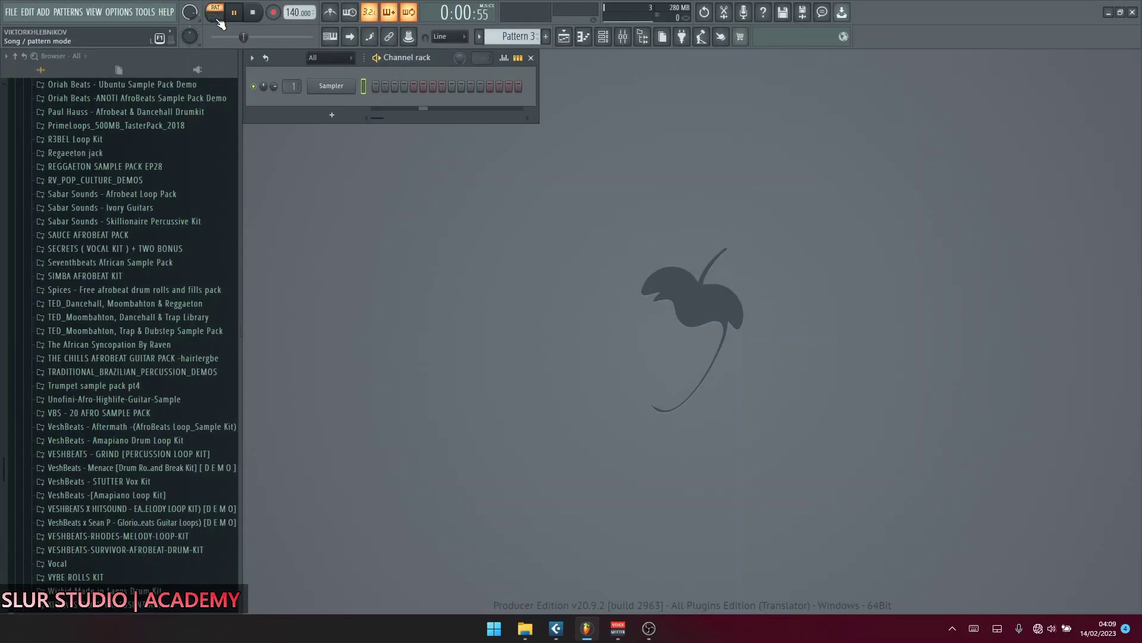
left_click(217, 16)
left_click(253, 12)
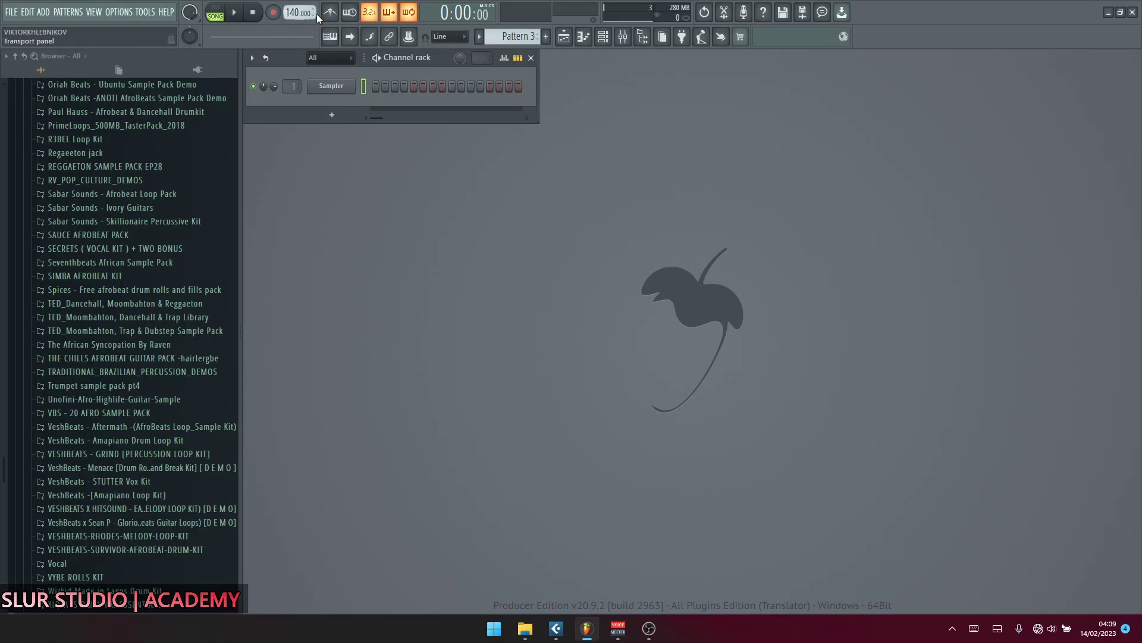
left_click(337, 16)
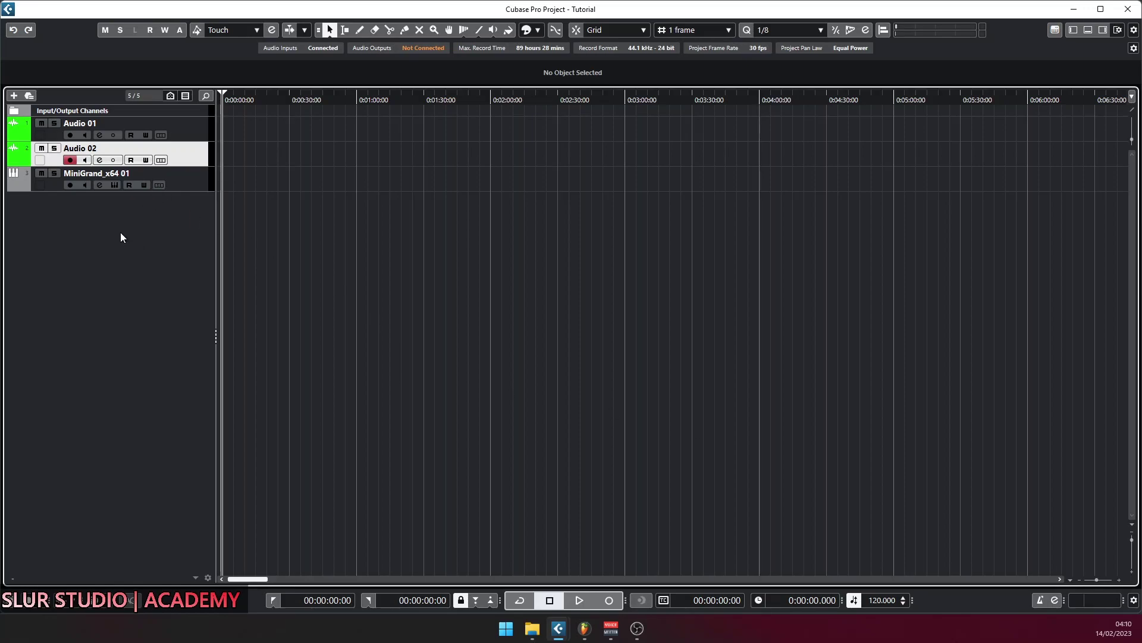
Switch to Cubase and examine the Instrument, Sampler, MIDI and additional track types that can be added to the project.
left_click(13, 96)
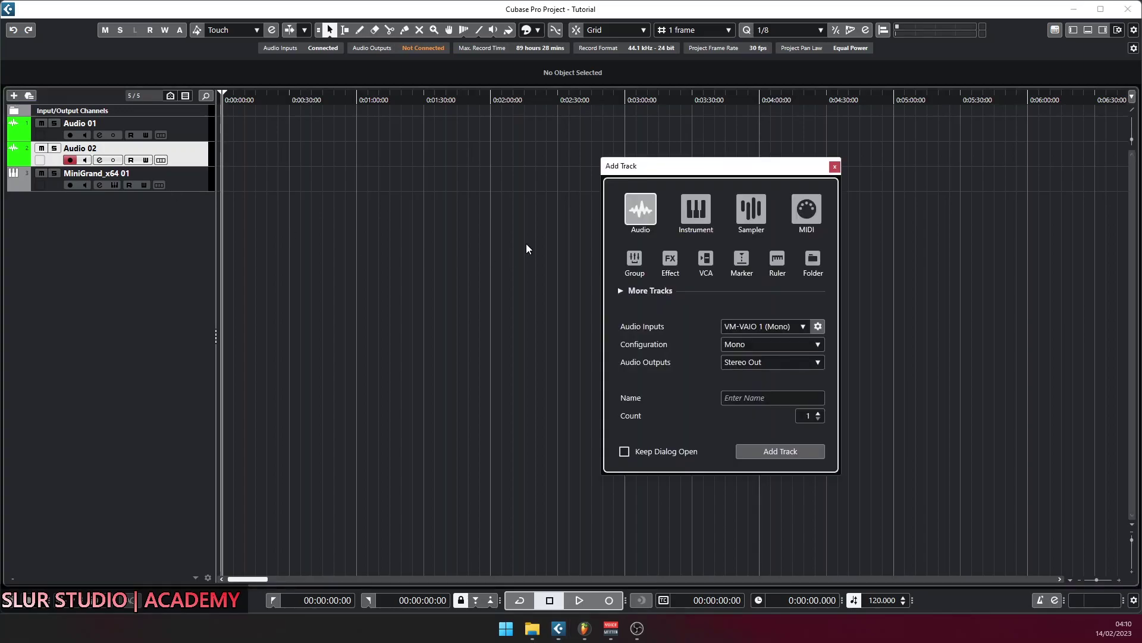
left_click(692, 210)
left_click(754, 213)
left_click(808, 208)
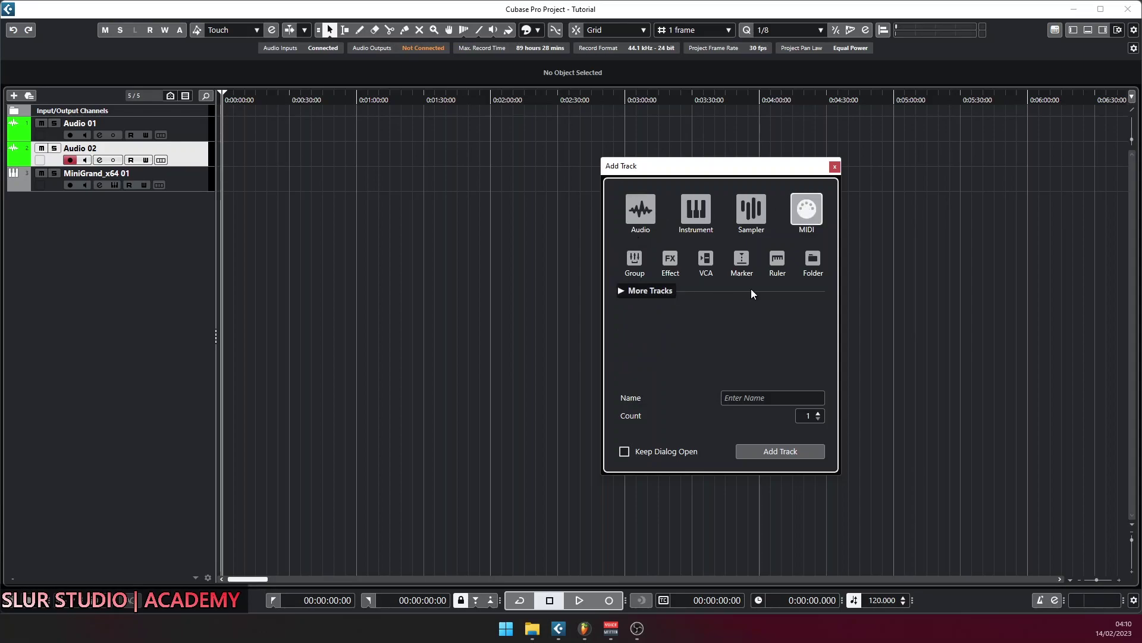
left_click(620, 291)
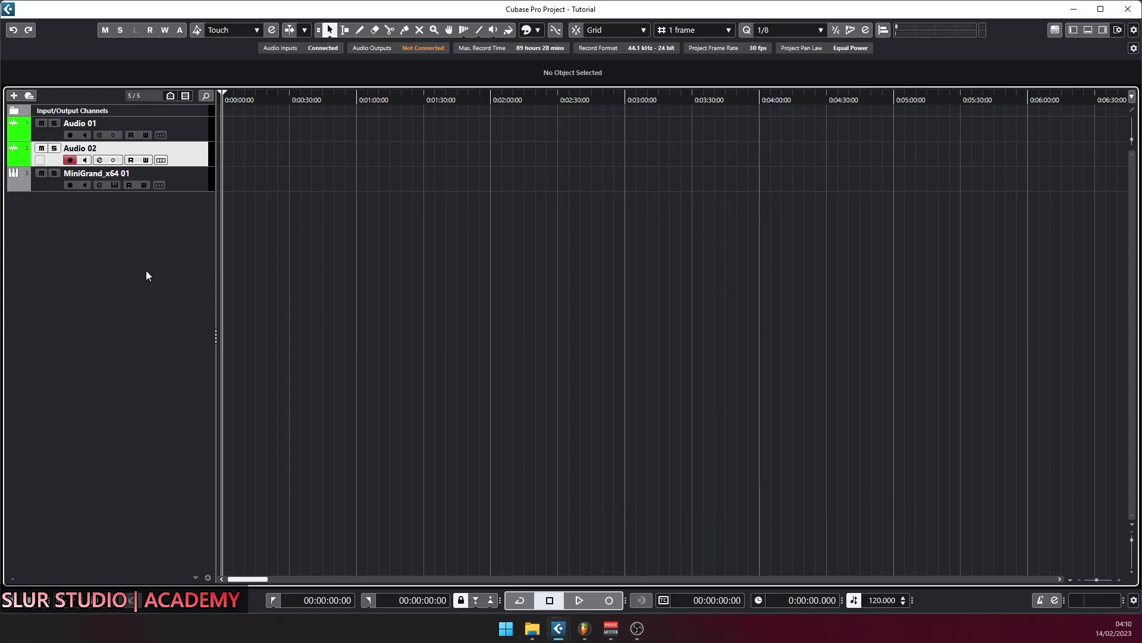
right_click(119, 243)
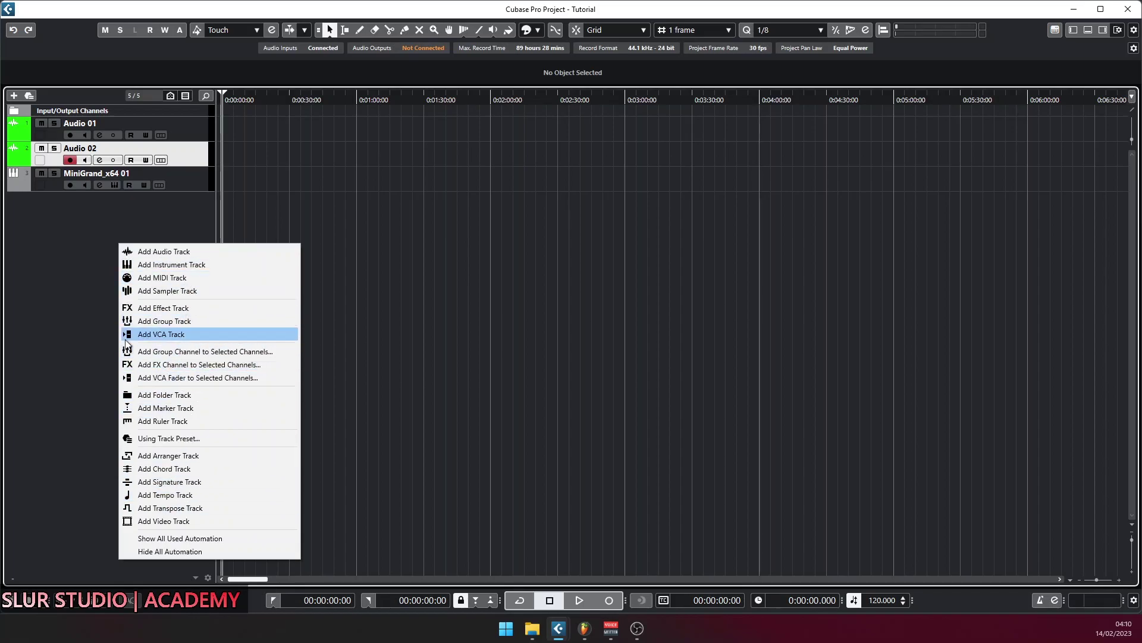
left_click(74, 320)
Open the MixConsole and review the project's Add Track options, including Instrument.
key("F3")
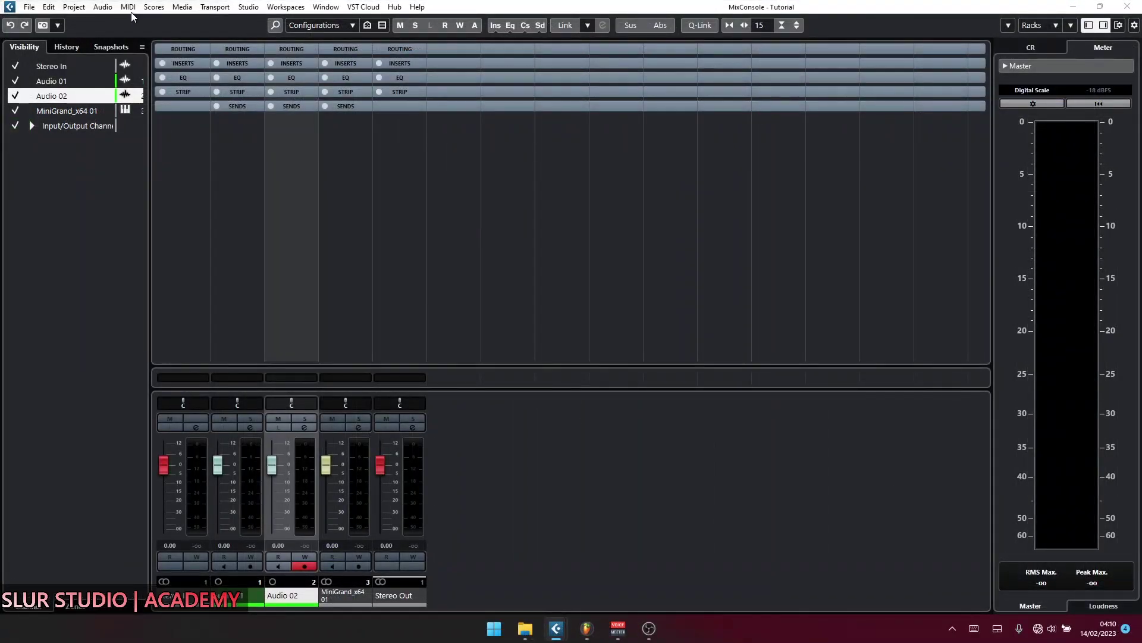
left_click(75, 7)
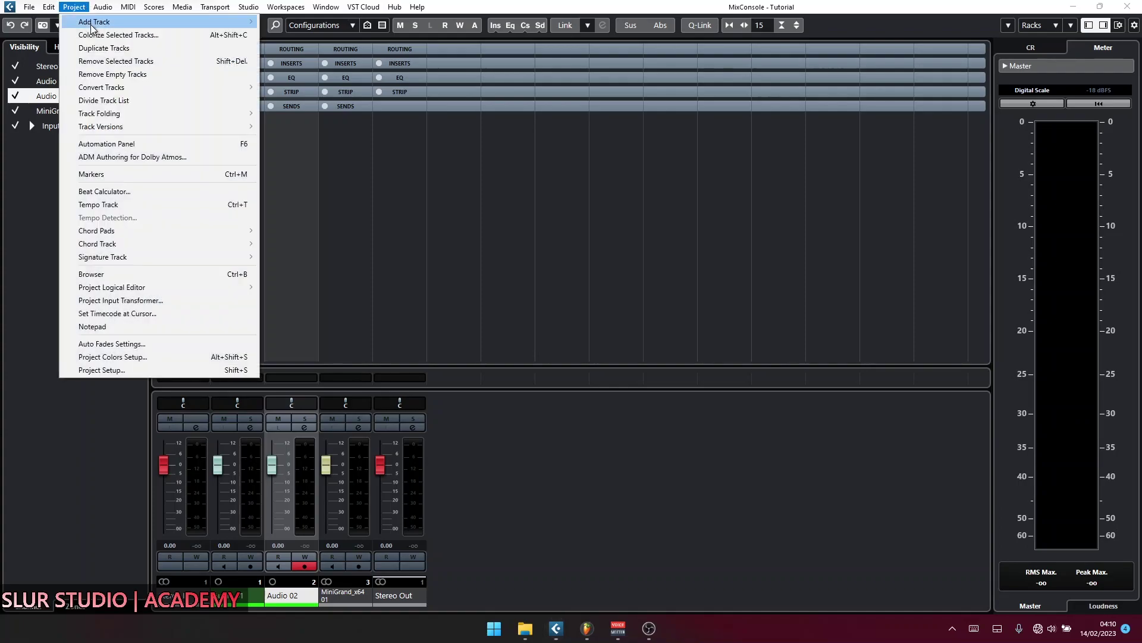
mouse_move(96, 21)
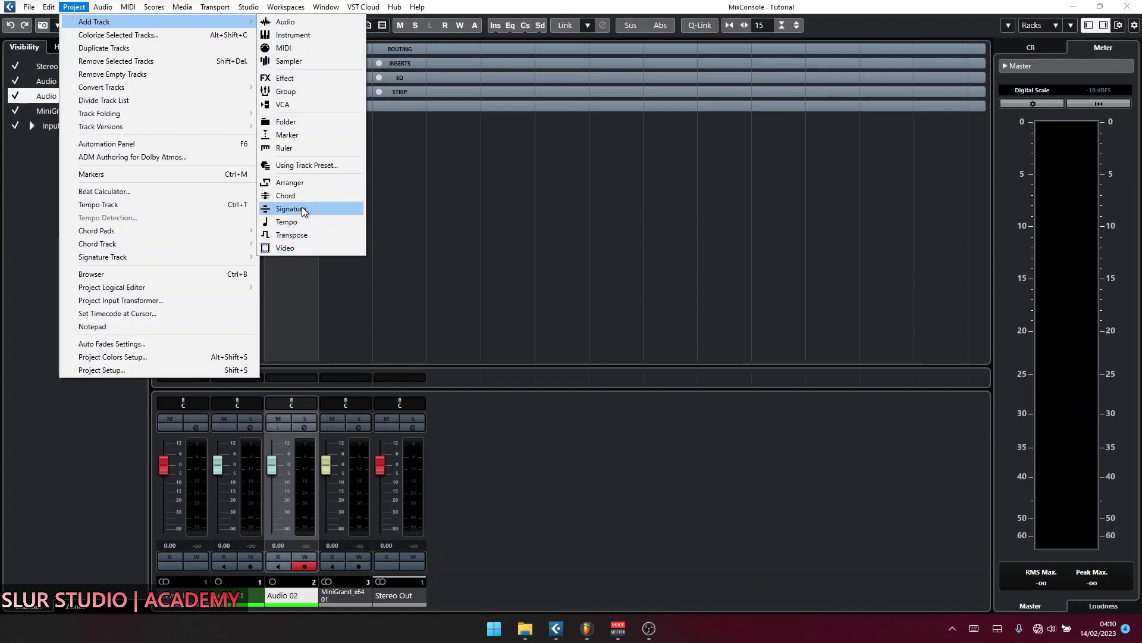
left_click(296, 36)
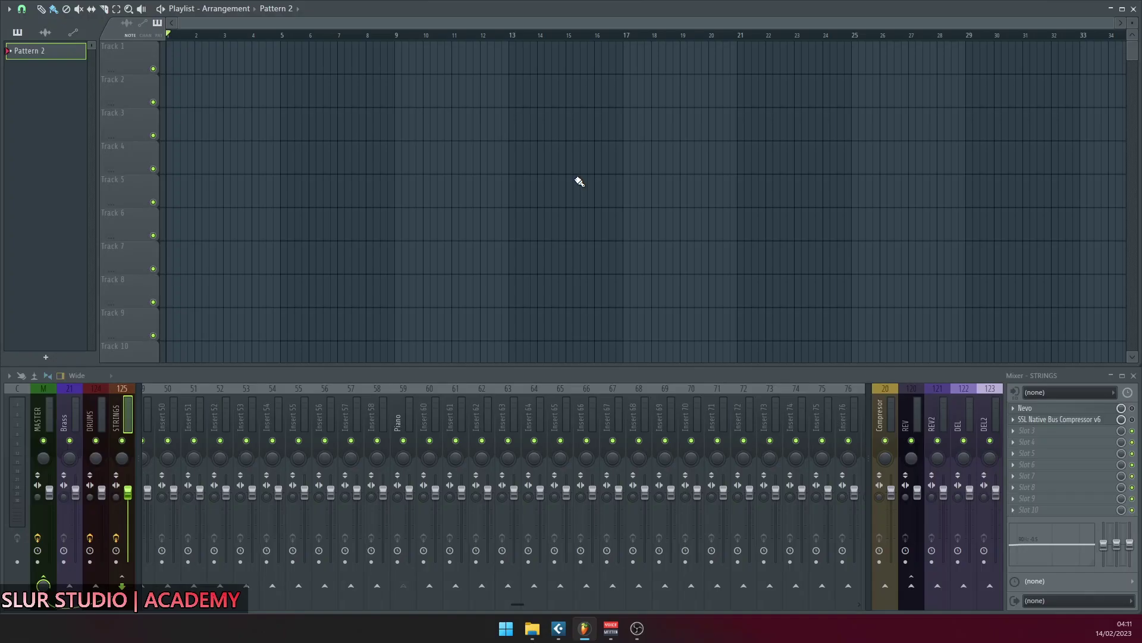
Switch to FL Studio, view the playlist's audio clips and patterns, and add an FL Keys channel to the channel rack.
left_click(44, 32)
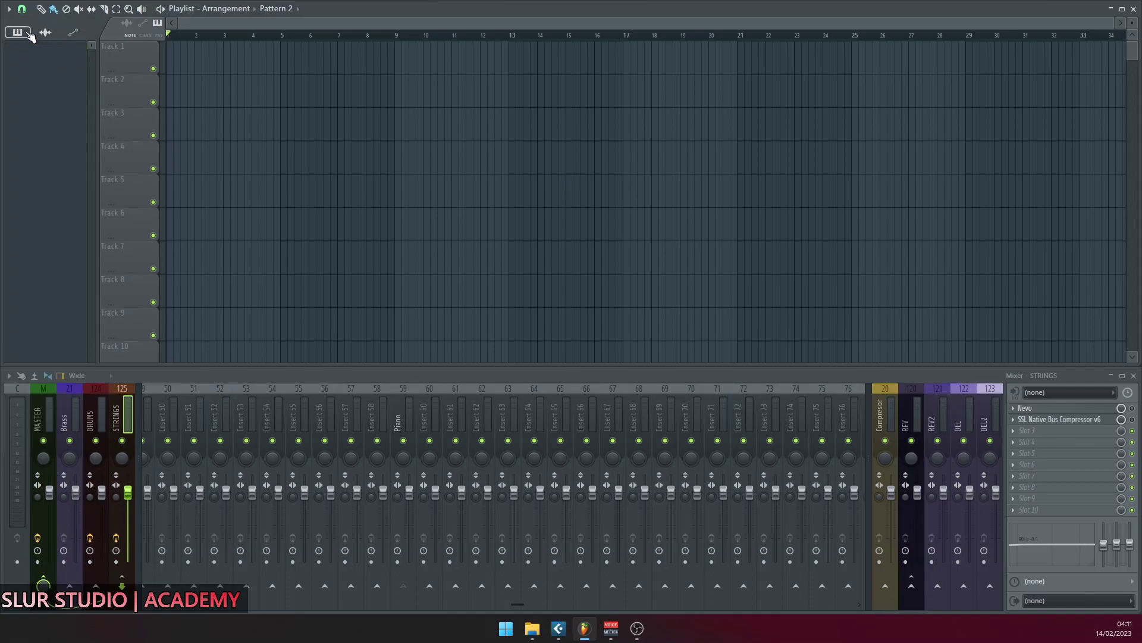
left_click(27, 33)
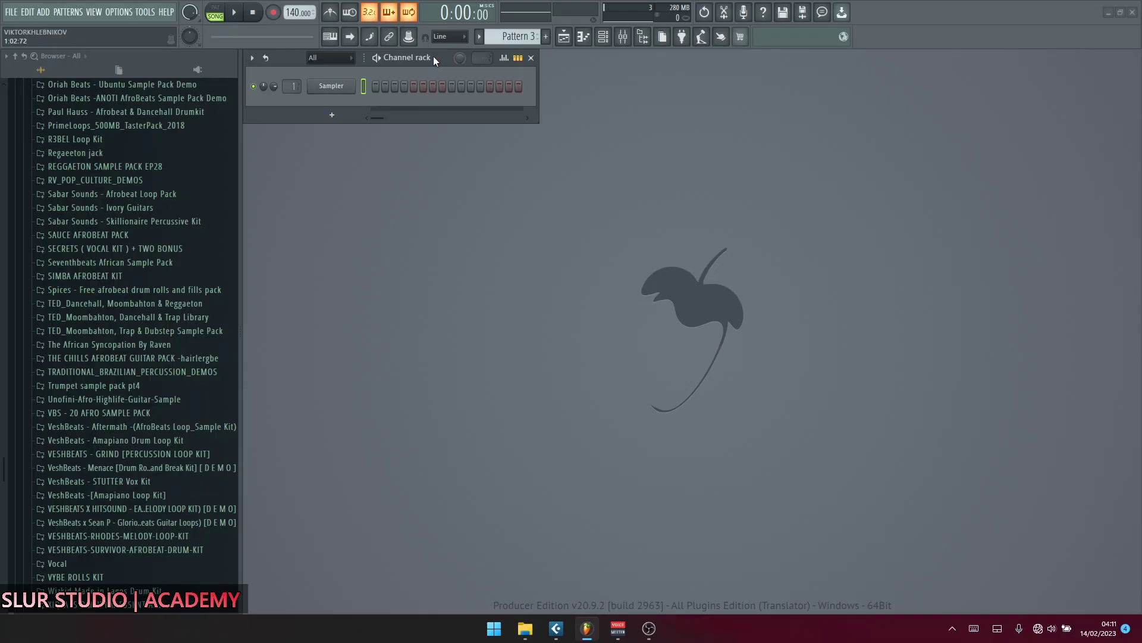
left_click(332, 115)
left_click(354, 264)
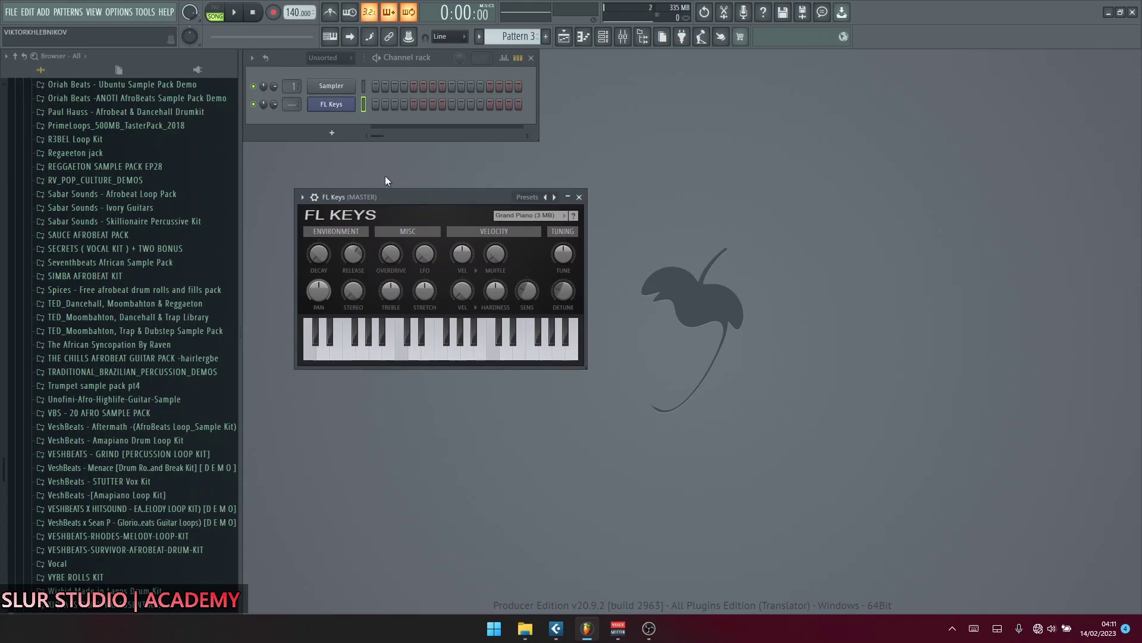
Select Pattern 1 as the active pattern and record an FL Keys part into it.
left_click_drag(390, 192, 383, 168)
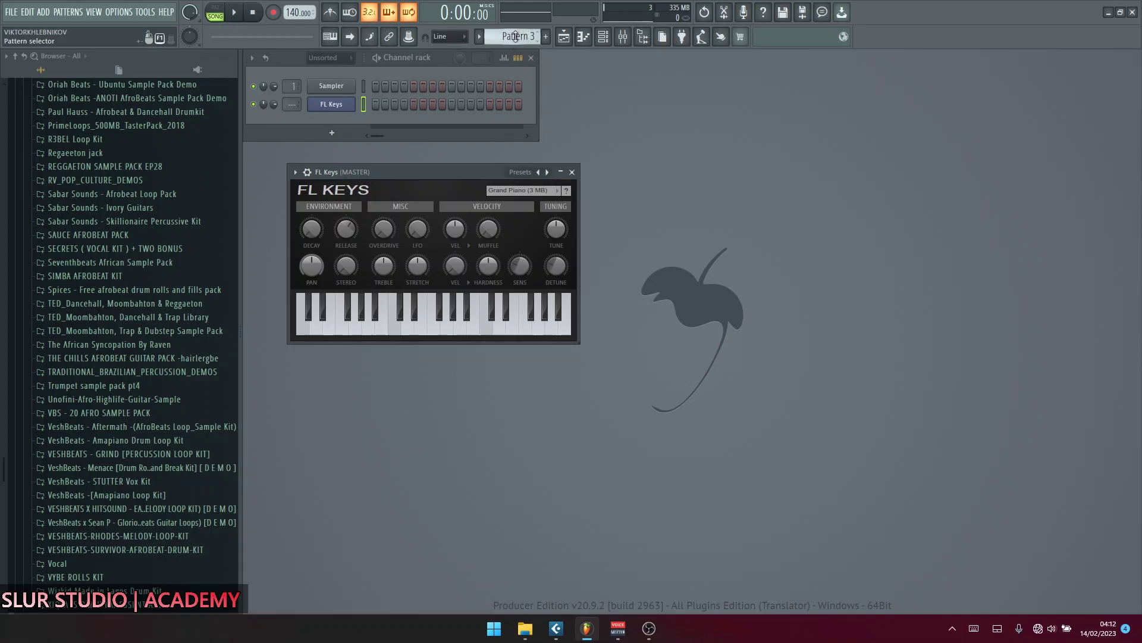
scroll(515, 36, "up", 2)
left_click(479, 38)
left_click(497, 53)
left_click(547, 36)
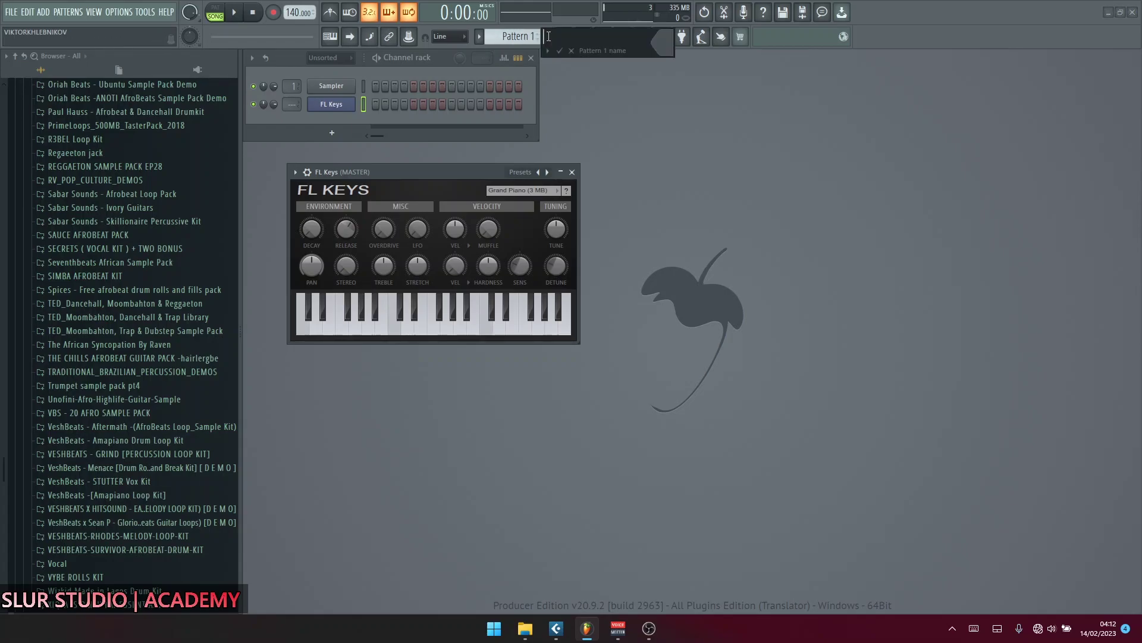
key("Return")
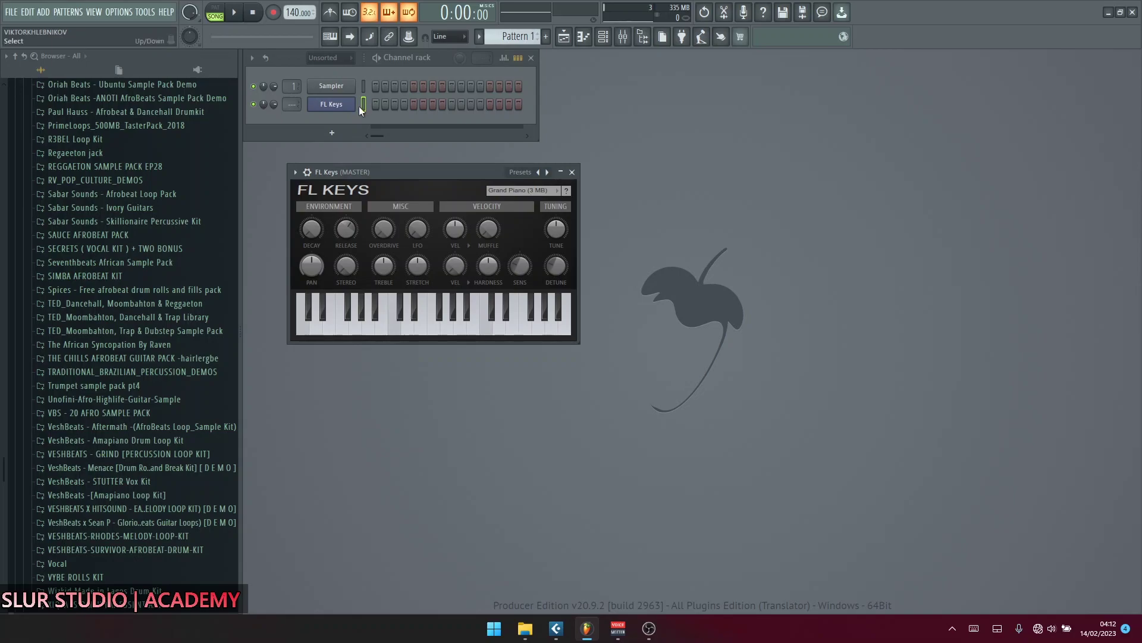
left_click(274, 12)
key("space")
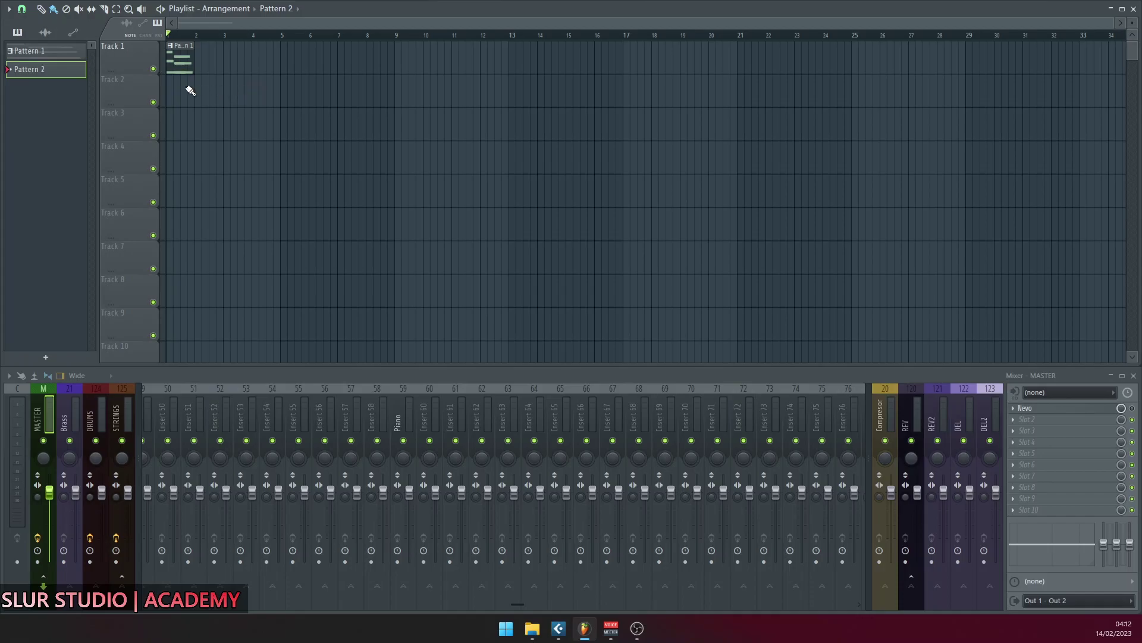
Remove the Pattern 1 clip from Track 1 of the playlist and rename the pattern Piano.
right_click(181, 68)
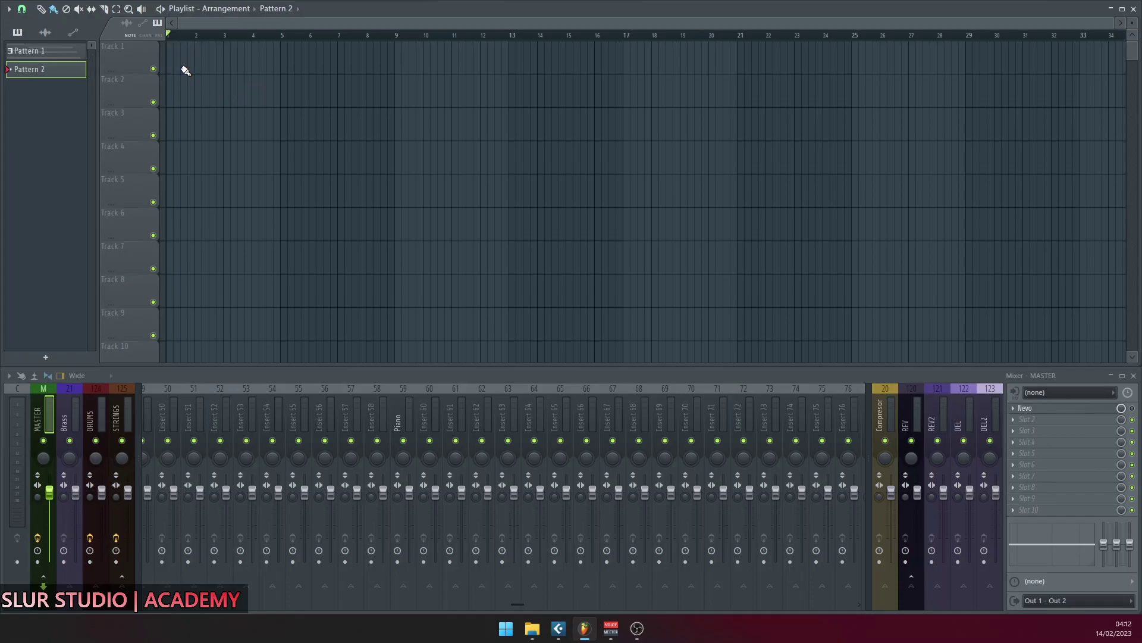
left_click(44, 52)
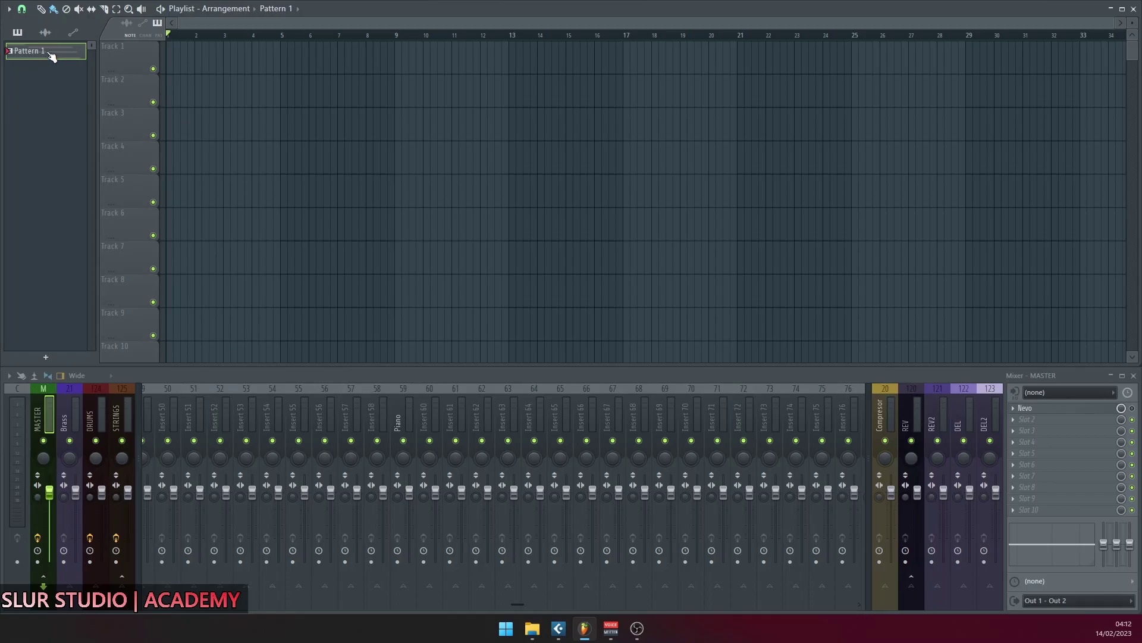
double_click(51, 54)
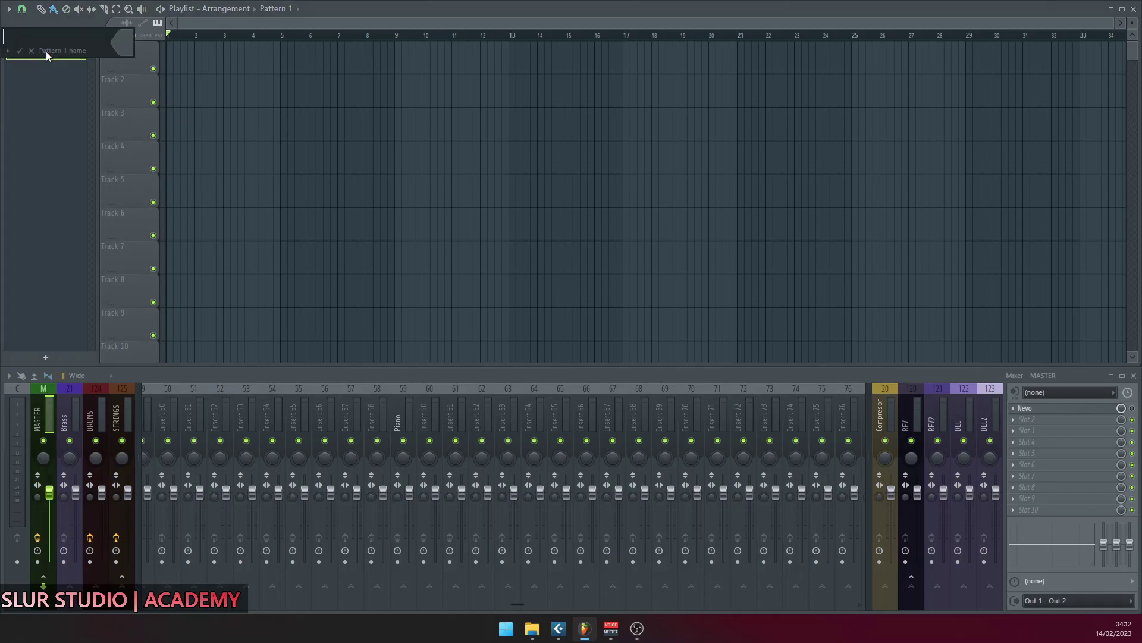
type("Piano")
key("Return")
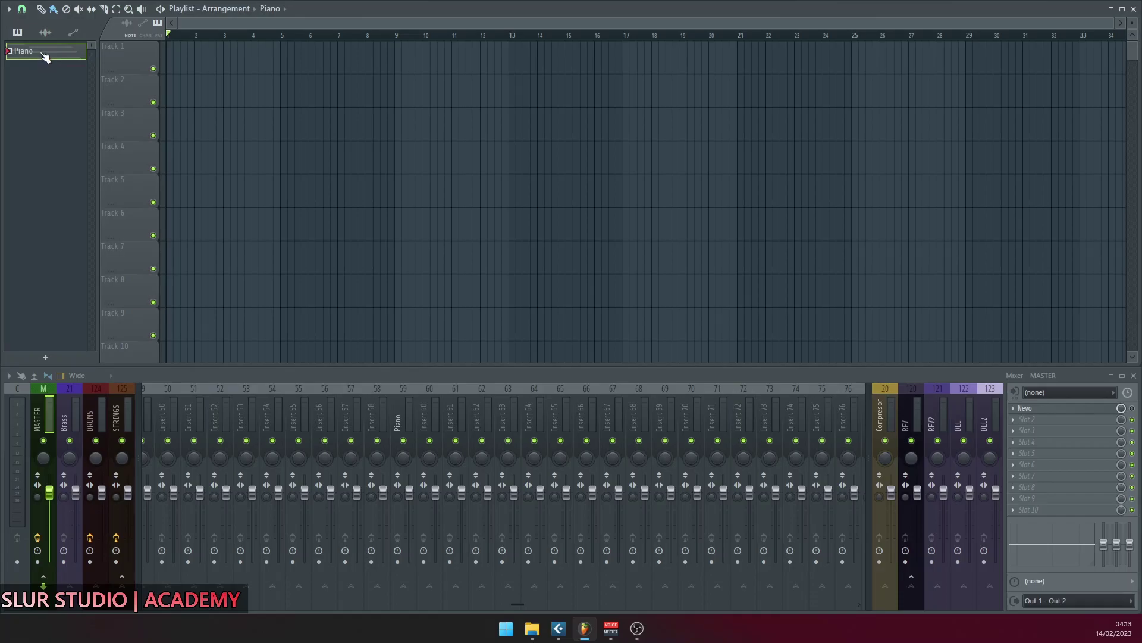
Paint Piano pattern clips across bars 1 to 10 of Track 1, and erase them again.
left_click_drag(46, 56, 435, 70)
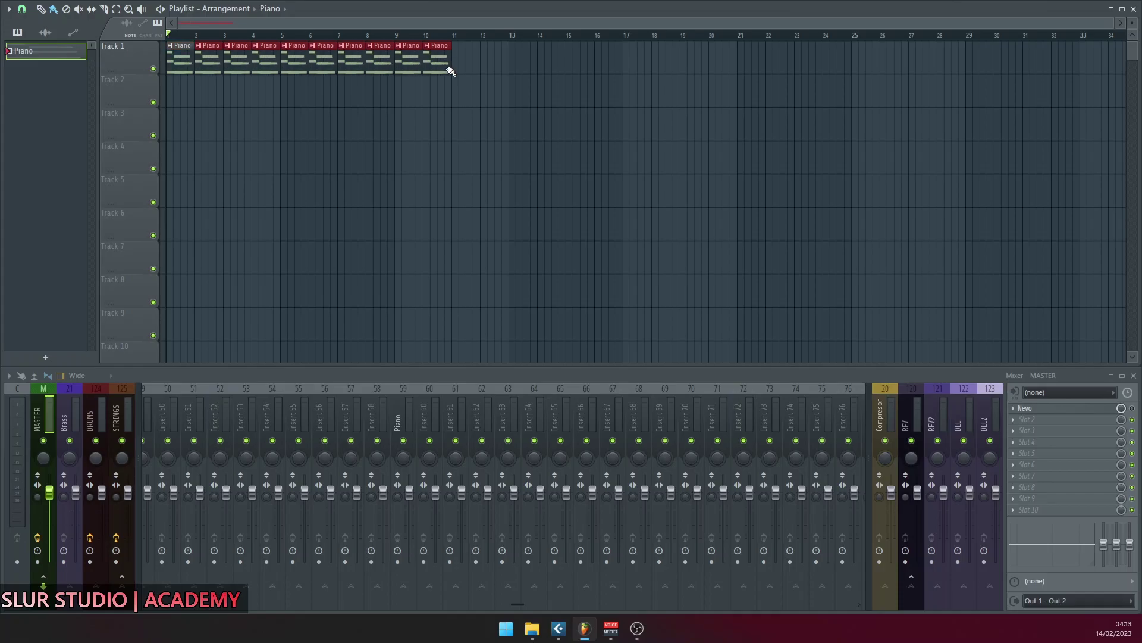
mouse_move(450, 70)
left_mouse_down()
mouse_move(232, 37)
mouse_move(168, 52)
mouse_move(306, 72)
left_mouse_up()
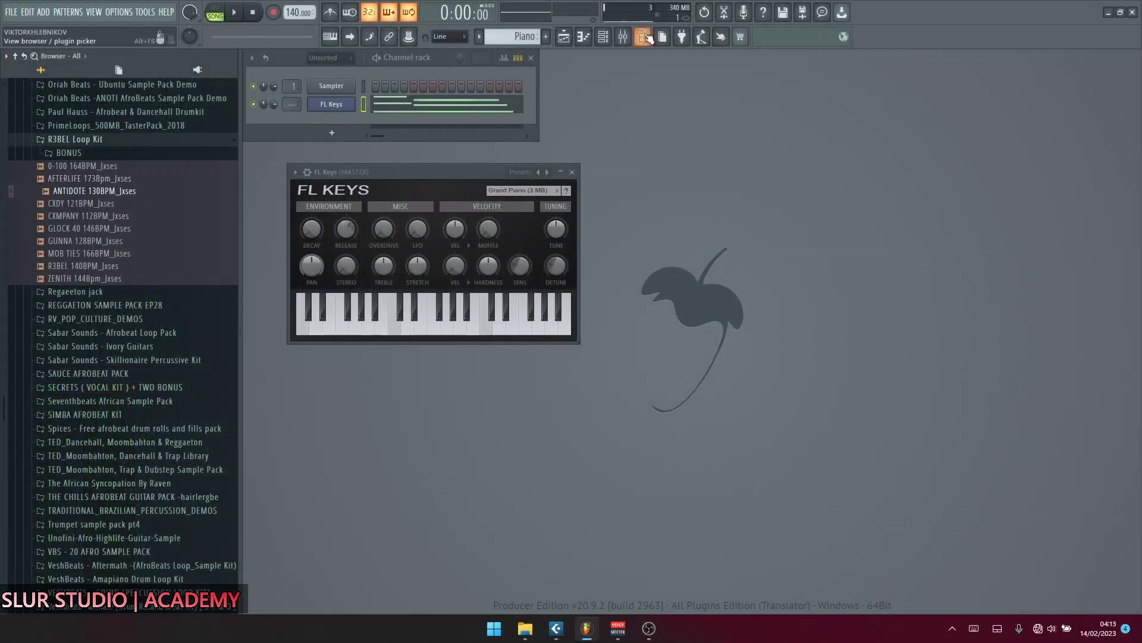
Place the CXMPANY 112BPM_Jxses sample from the R3BEL Loop Kit at the start of Track 1, and create a new empty pattern.
left_click_drag(88, 202, 97, 198)
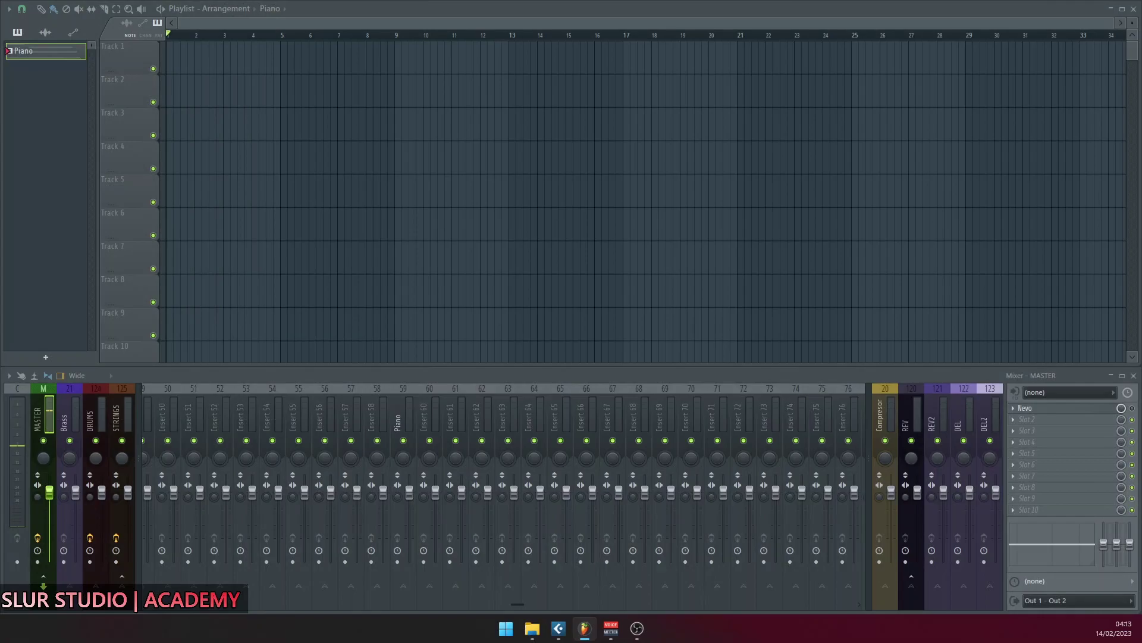
left_click_drag(179, 172, 169, 64)
key("F4")
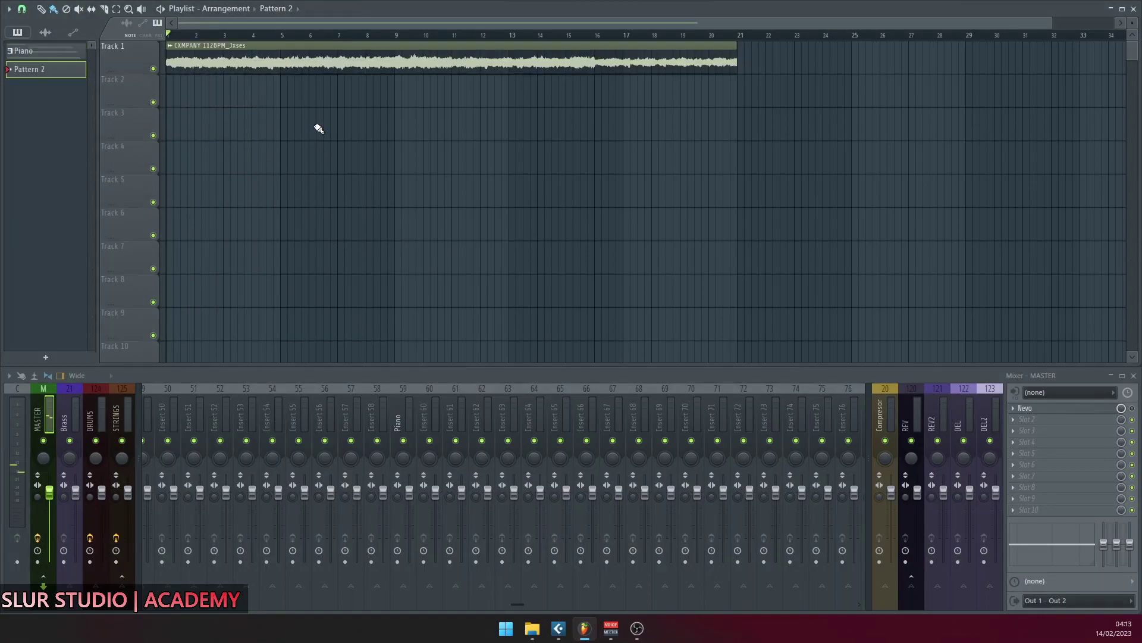
Look through the playlist's audio clips, patterns and automation clips, selecting the CXMPANY 112BPM_Jxses clip and the Piano pattern.
left_click(51, 34)
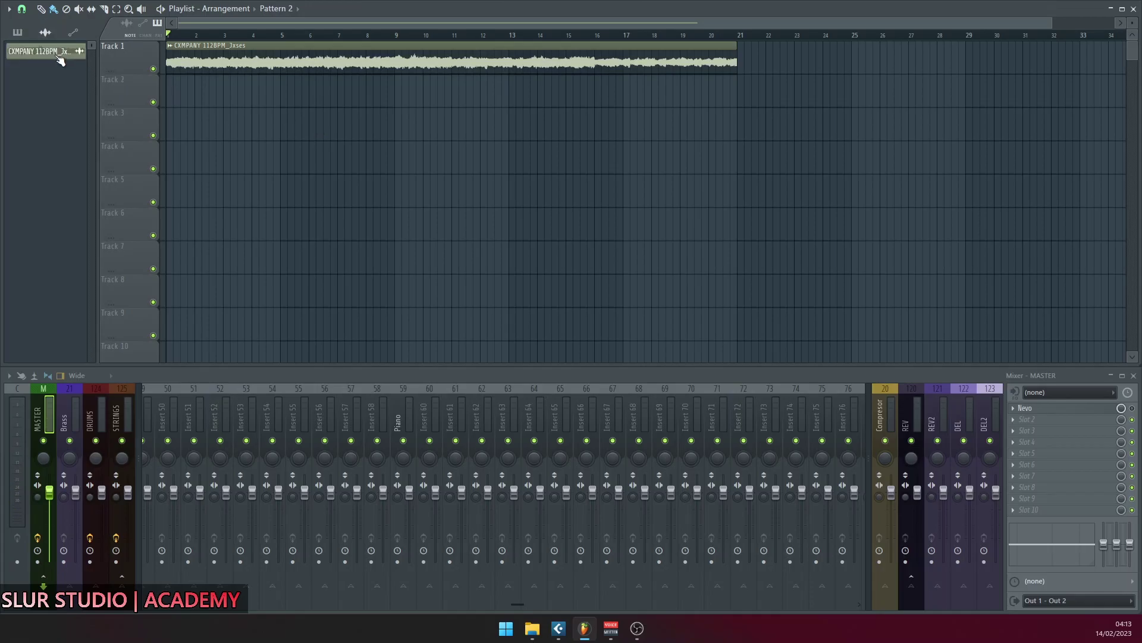
left_click(54, 54)
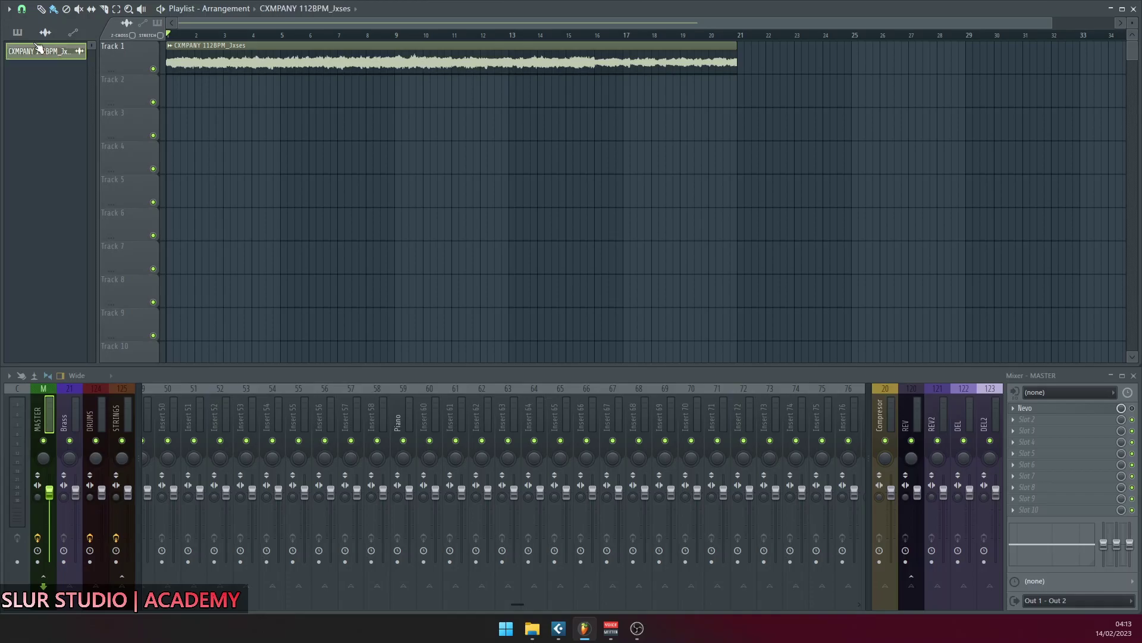
left_click(18, 32)
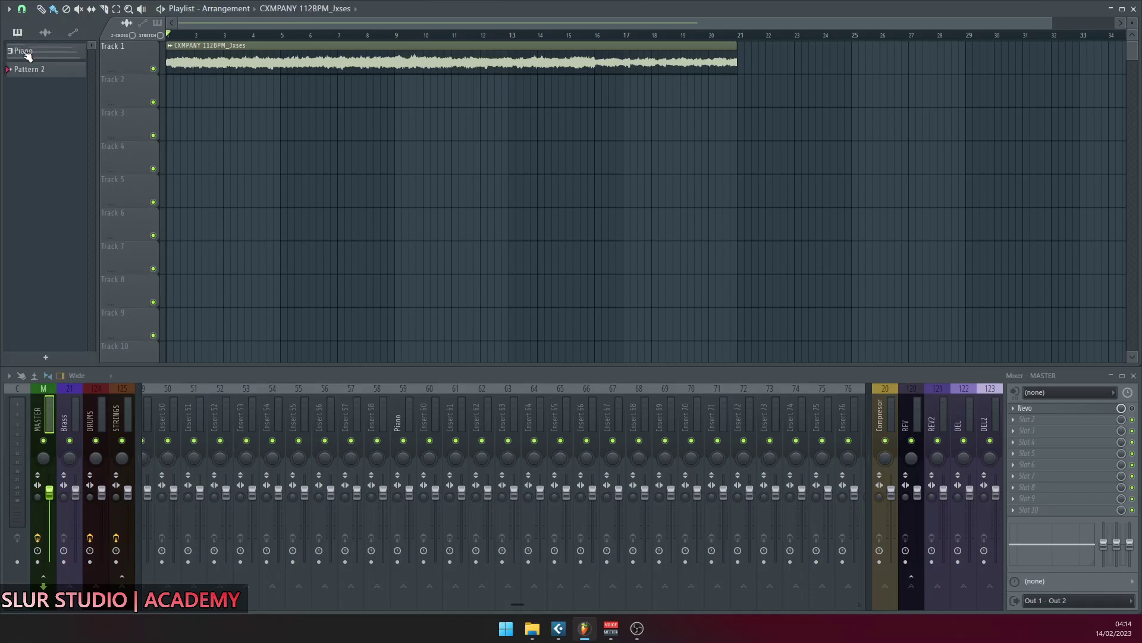
left_click(27, 52)
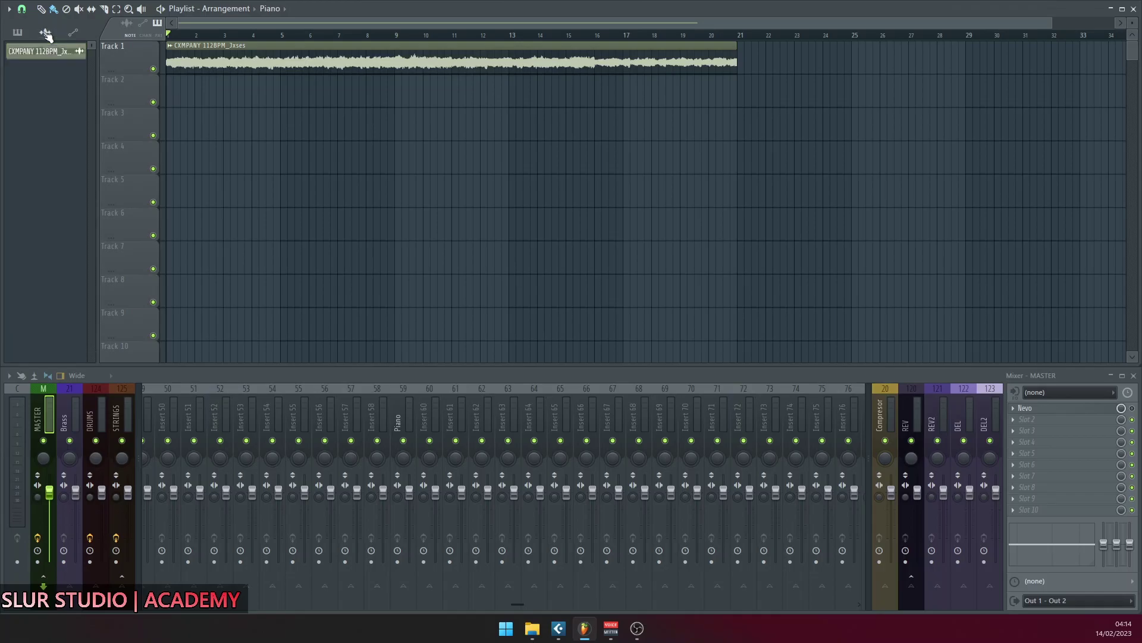
left_click(45, 33)
left_click(74, 33)
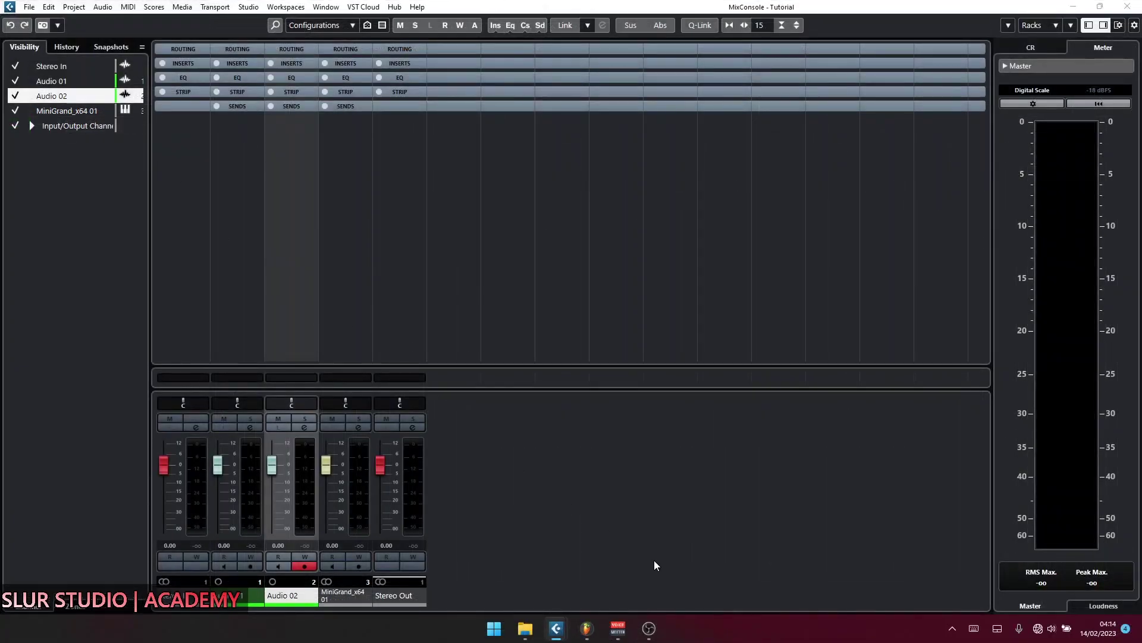
Switch to Cubase and go through the Audio 01, Audio 02, MiniGrand_x64 01 and Stereo Out channels in the MixConsole.
left_click(623, 513)
left_click(240, 597)
left_click(291, 598)
left_click(345, 598)
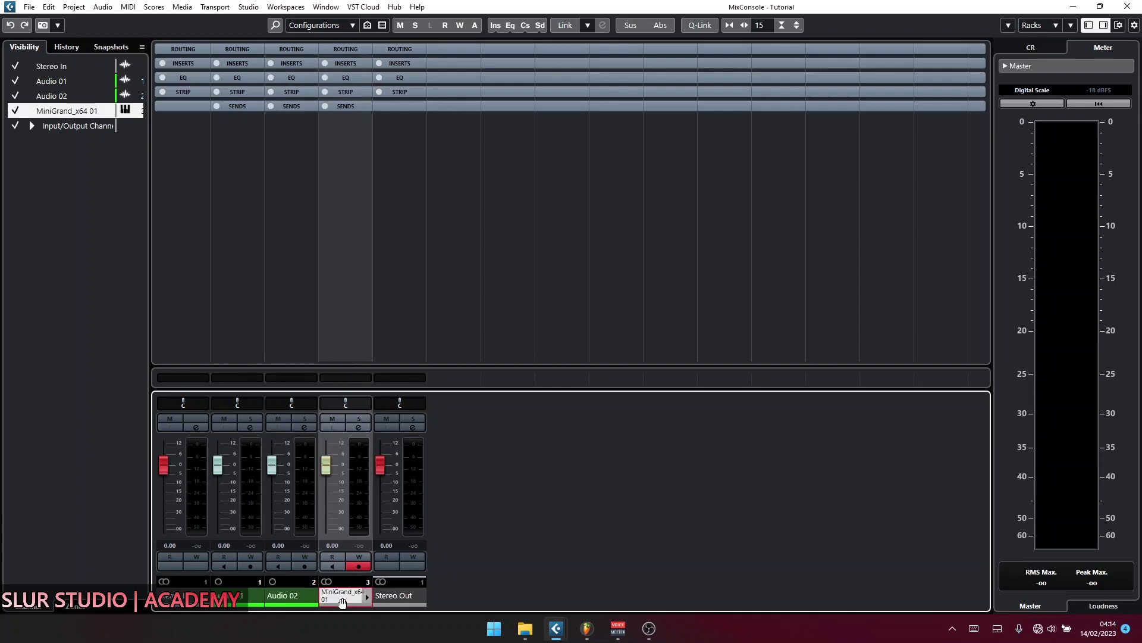
left_click(376, 598)
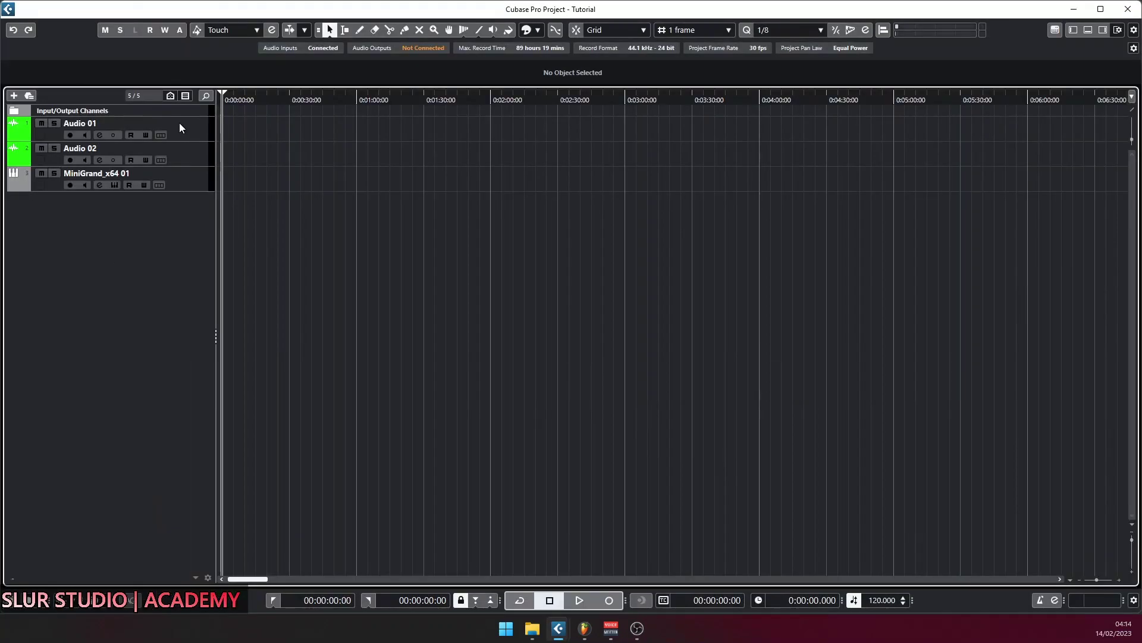
In the project window, go through Audio 01, Audio 02, MiniGrand_x64 01 and the Stereo Out track inside the Input/Output Channels folder.
left_click(180, 123)
left_click(181, 151)
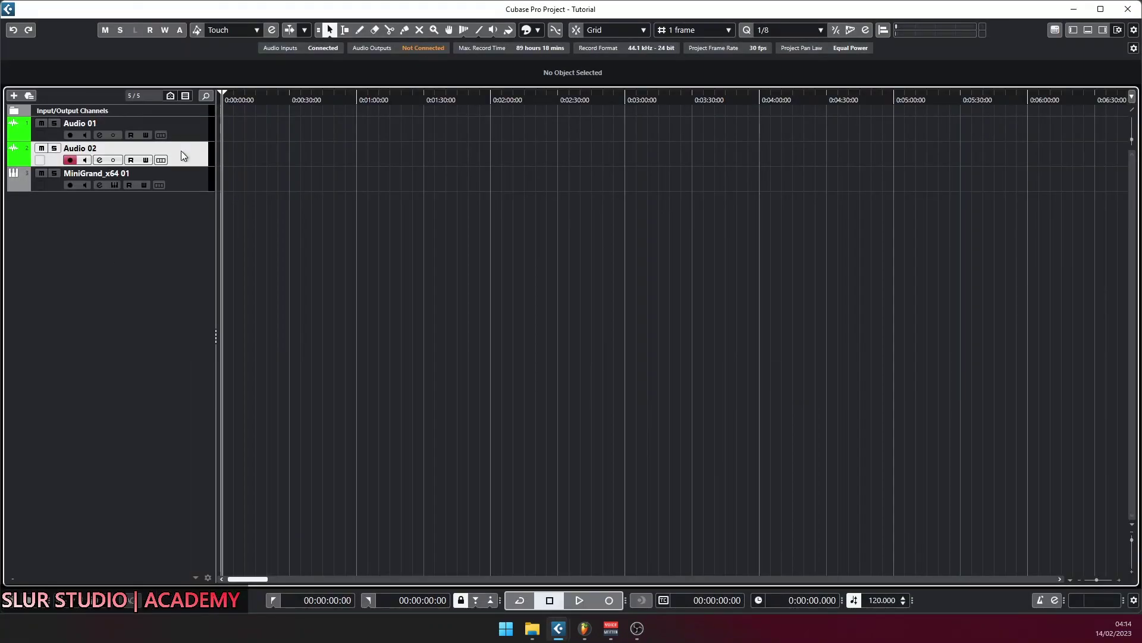
left_click(188, 181)
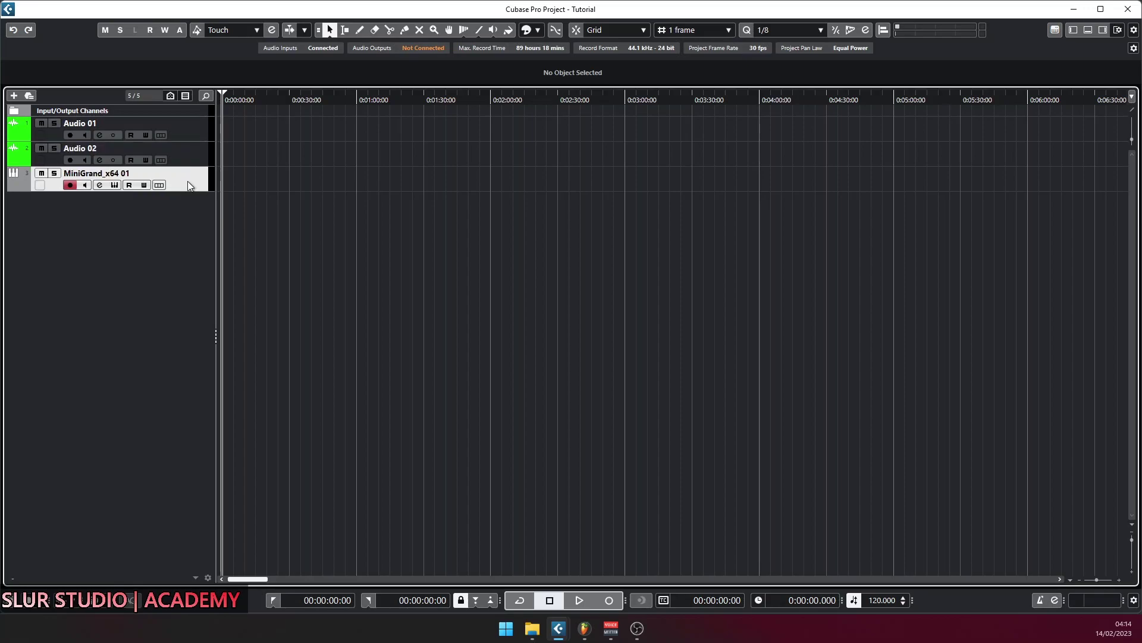
left_click(15, 109)
left_click(77, 123)
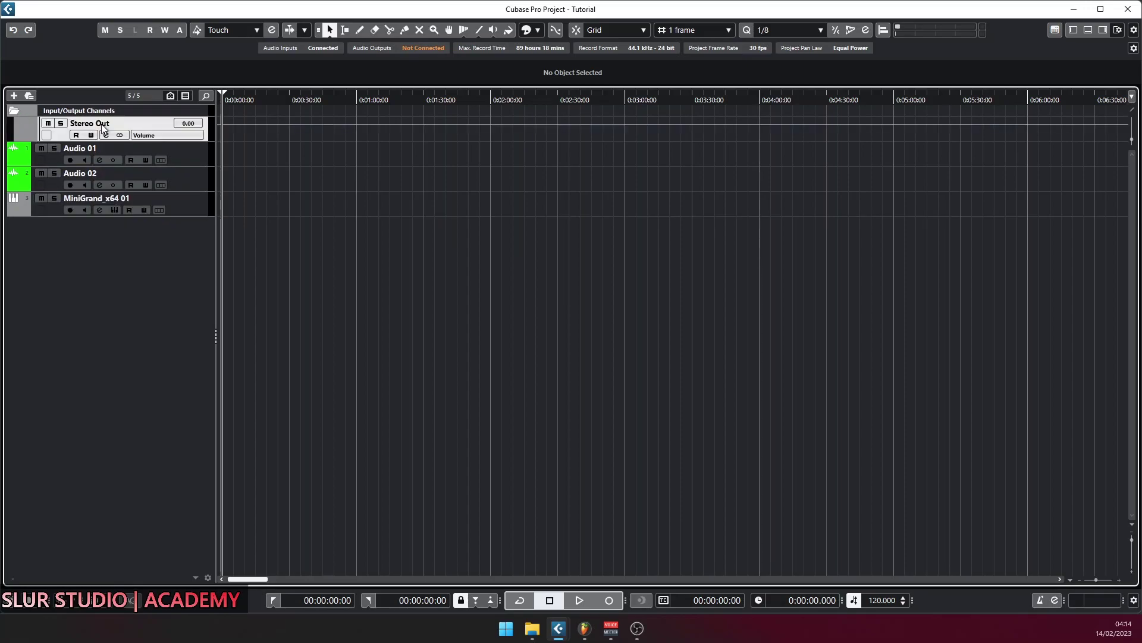
left_click(15, 111)
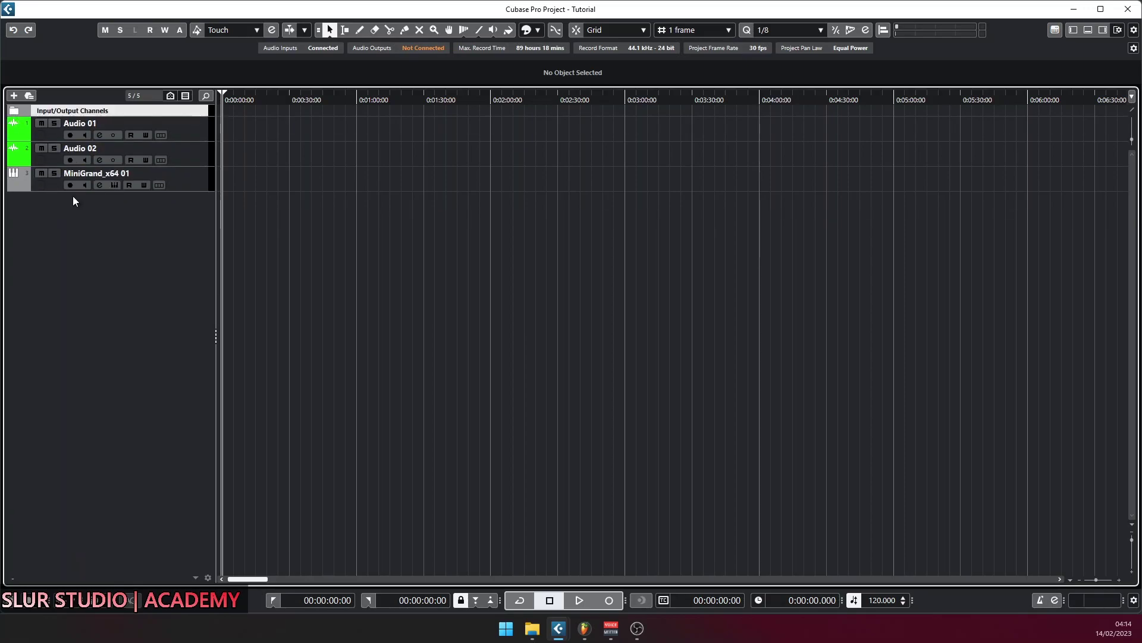
Look at the context options of the empty track list area and bring up the MixConsole.
right_click(115, 247)
left_click(498, 323)
key("F3")
left_click(534, 455)
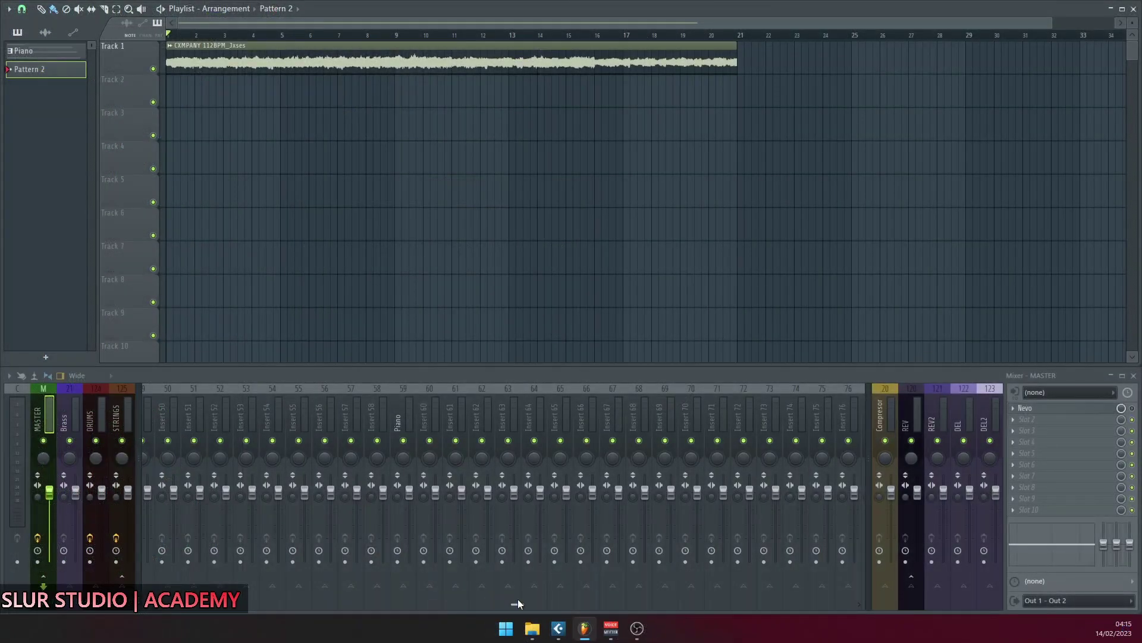
Switch to FL Studio and delete the Sampler channel from the channel rack.
left_click_drag(518, 605, 119, 600)
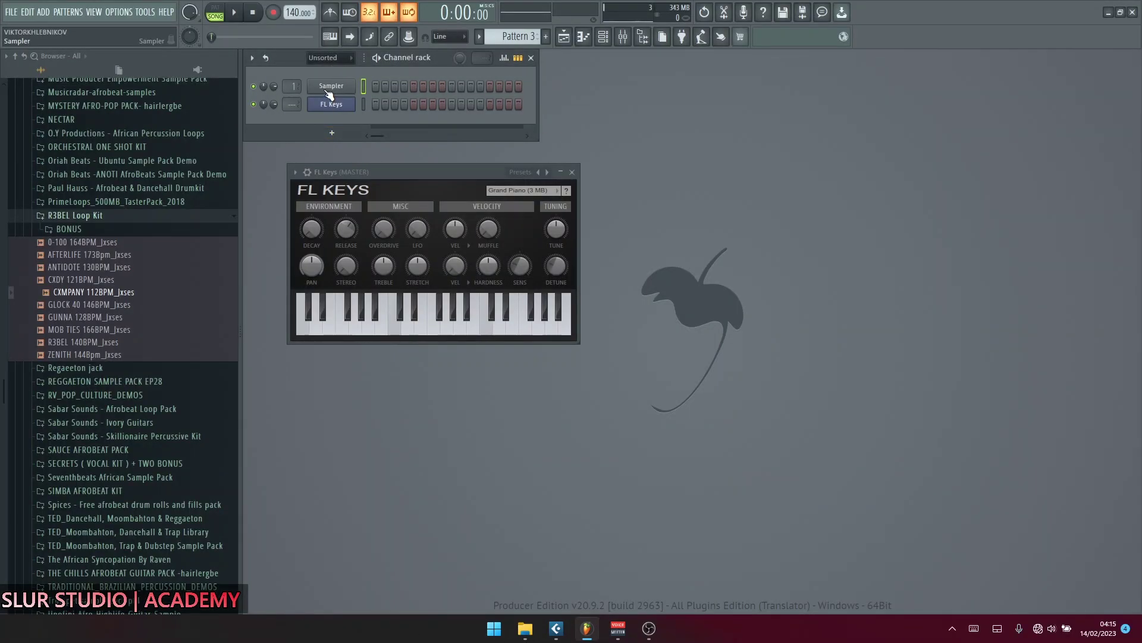
right_click(332, 88)
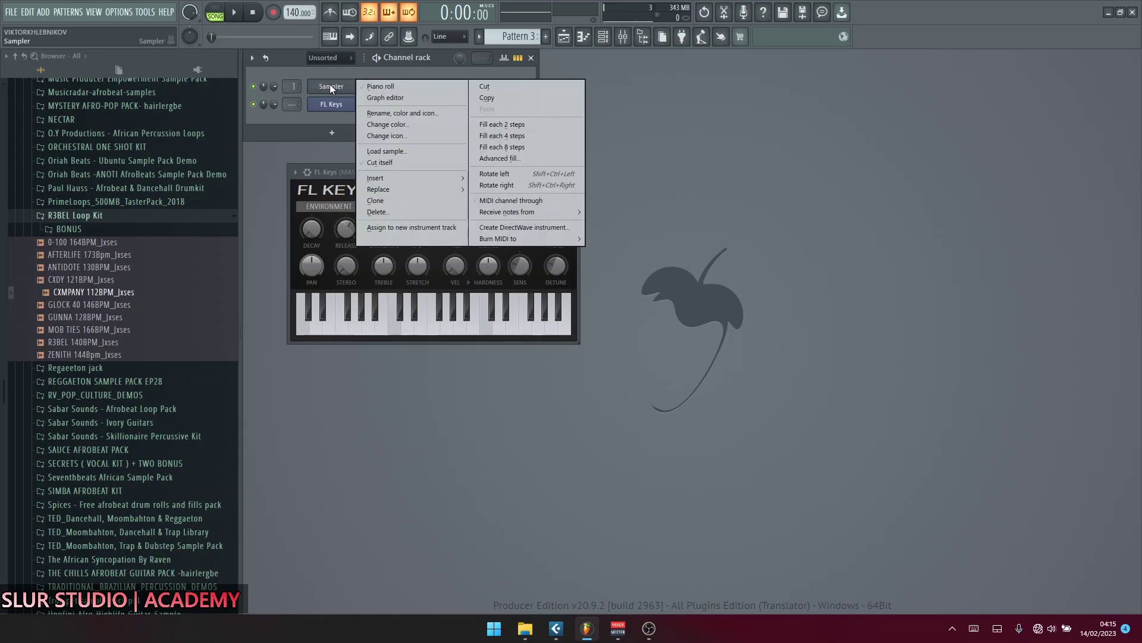
left_click(375, 212)
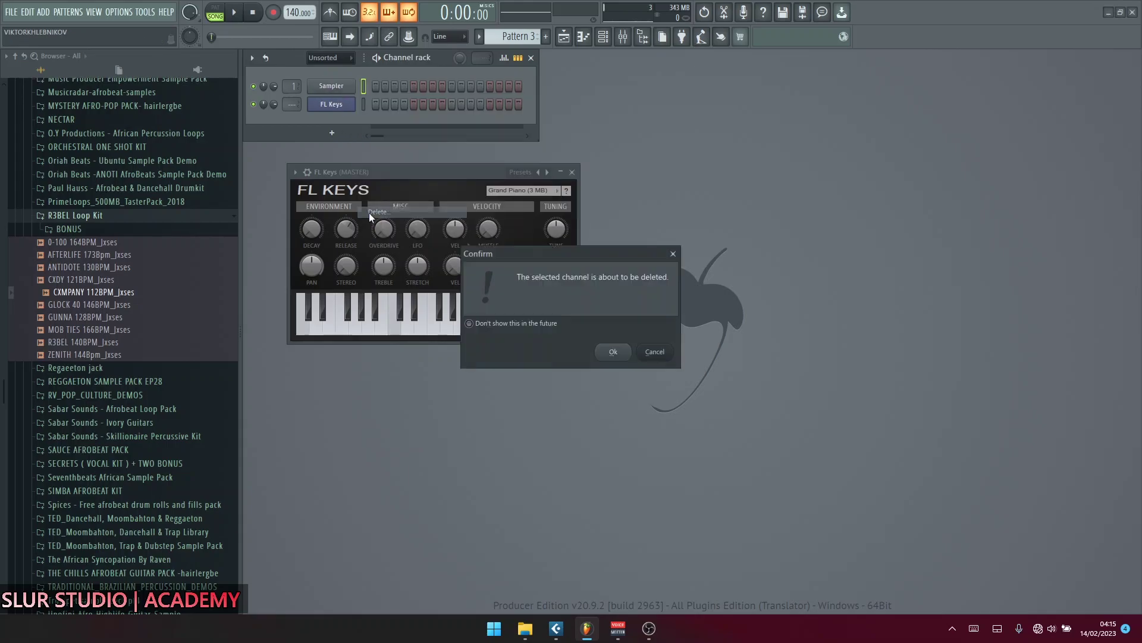
left_click(623, 356)
Route the FL Keys channel to mixer insert 5 and briefly play the arrangement to check the mixer levels.
left_click_drag(292, 87, 291, 88)
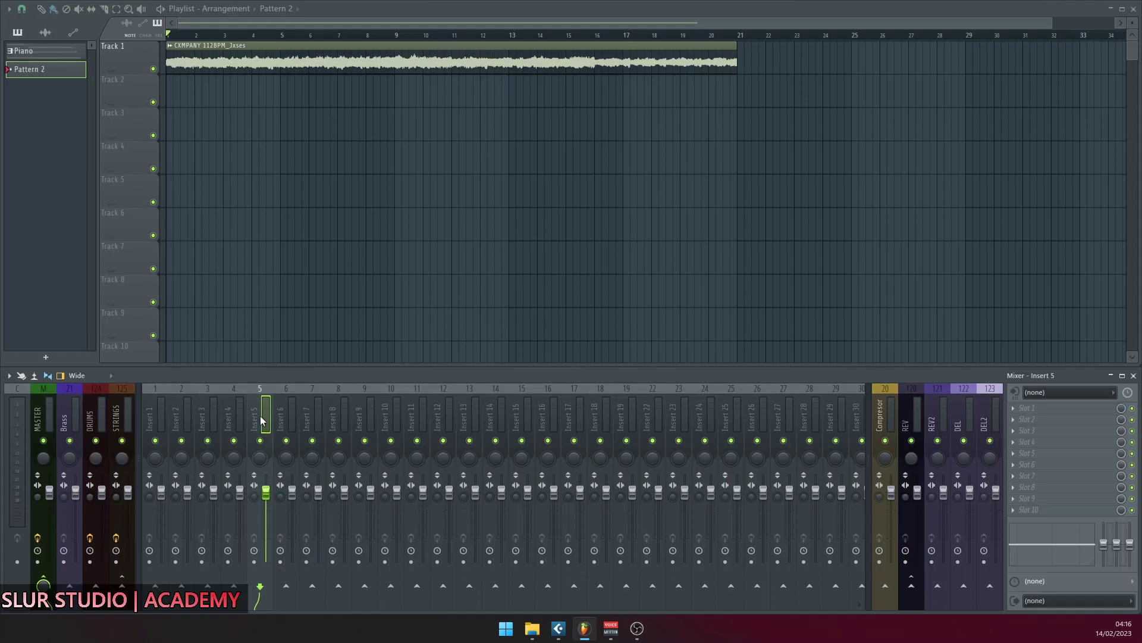
key("space")
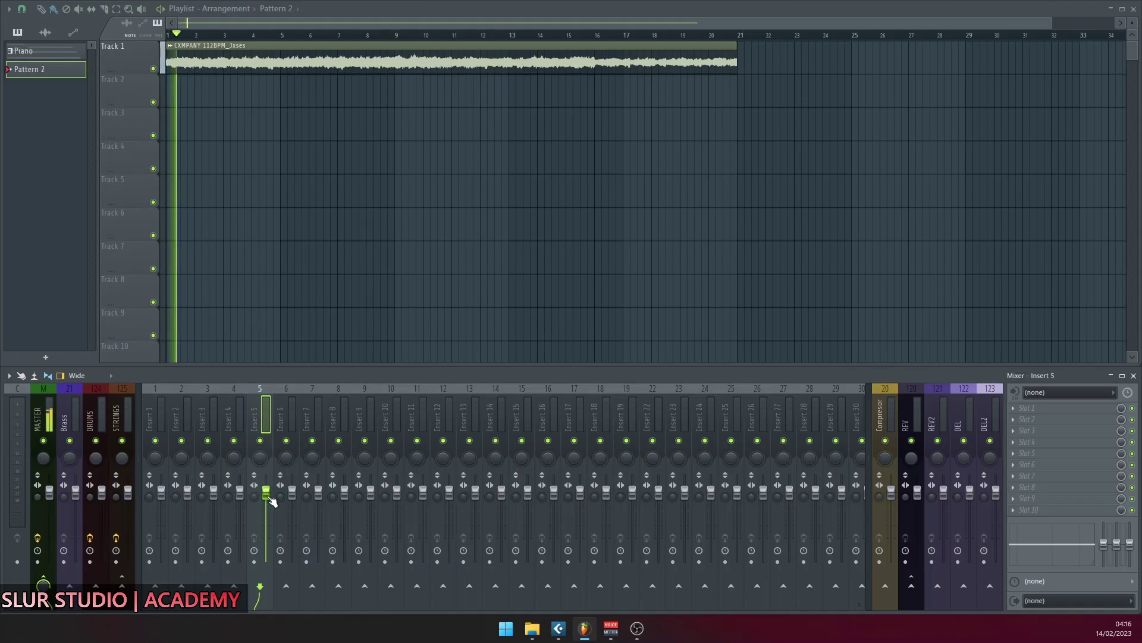
key("space")
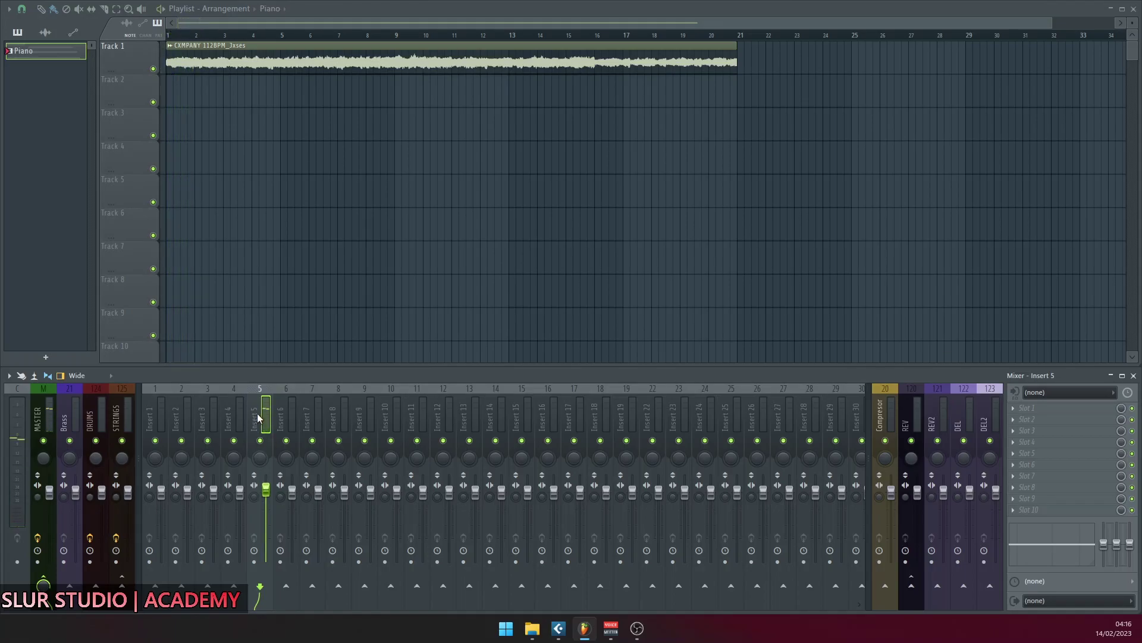
Name mixer insert 5 Piano.
double_click(257, 413)
type("Piano")
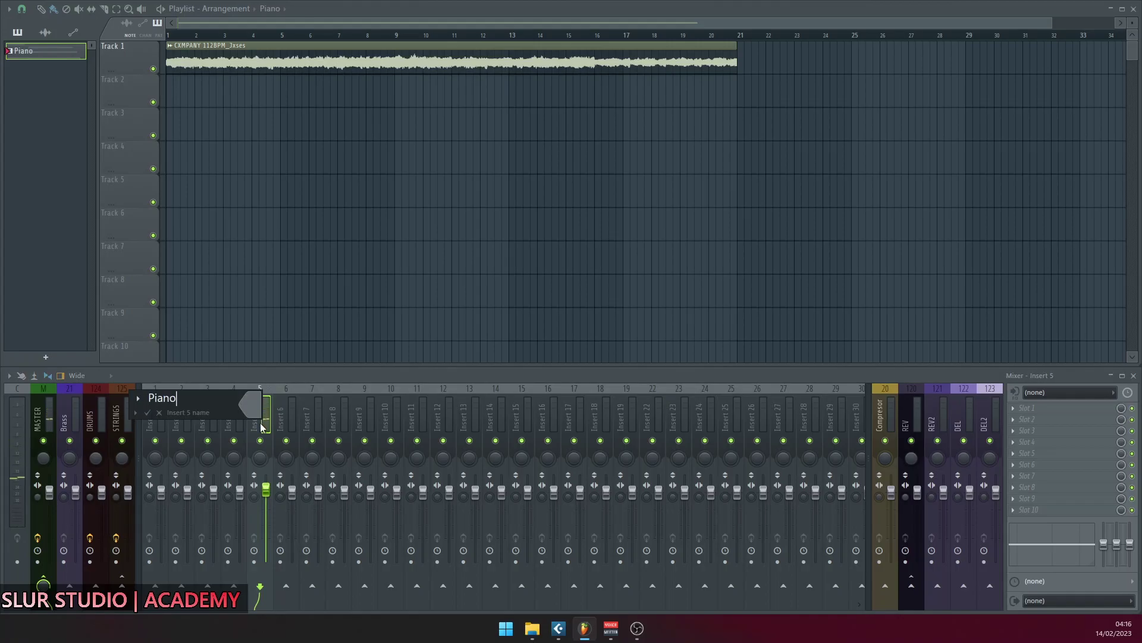
key("Return")
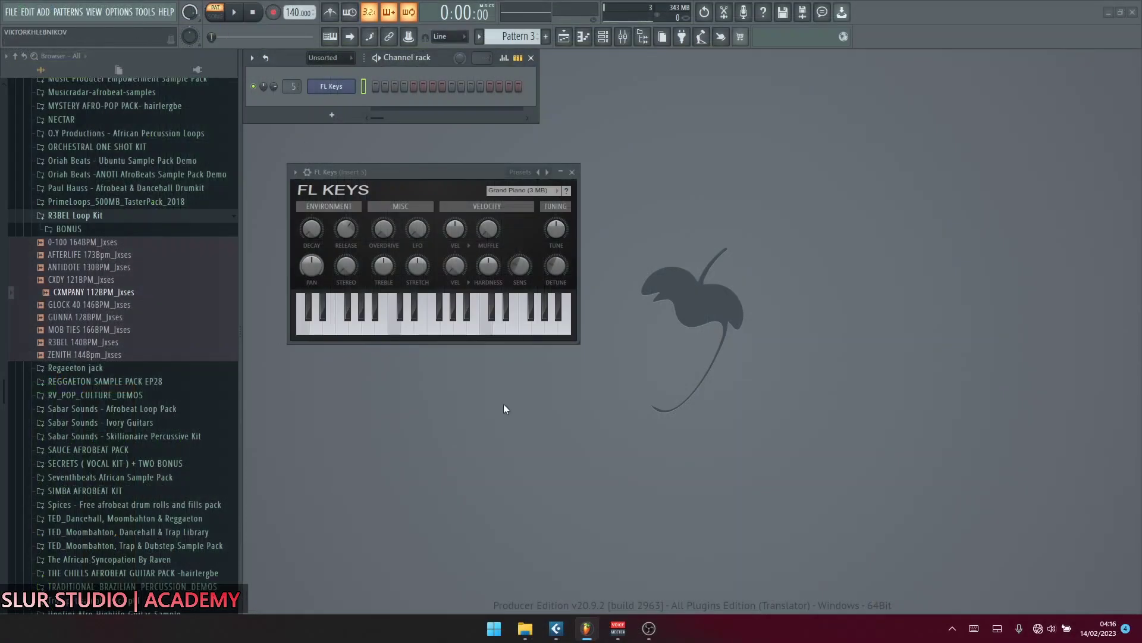
Add a Morphine synthesizer channel to the channel rack and reposition its plugin window.
left_click_drag(457, 174, 514, 213)
left_click(331, 115)
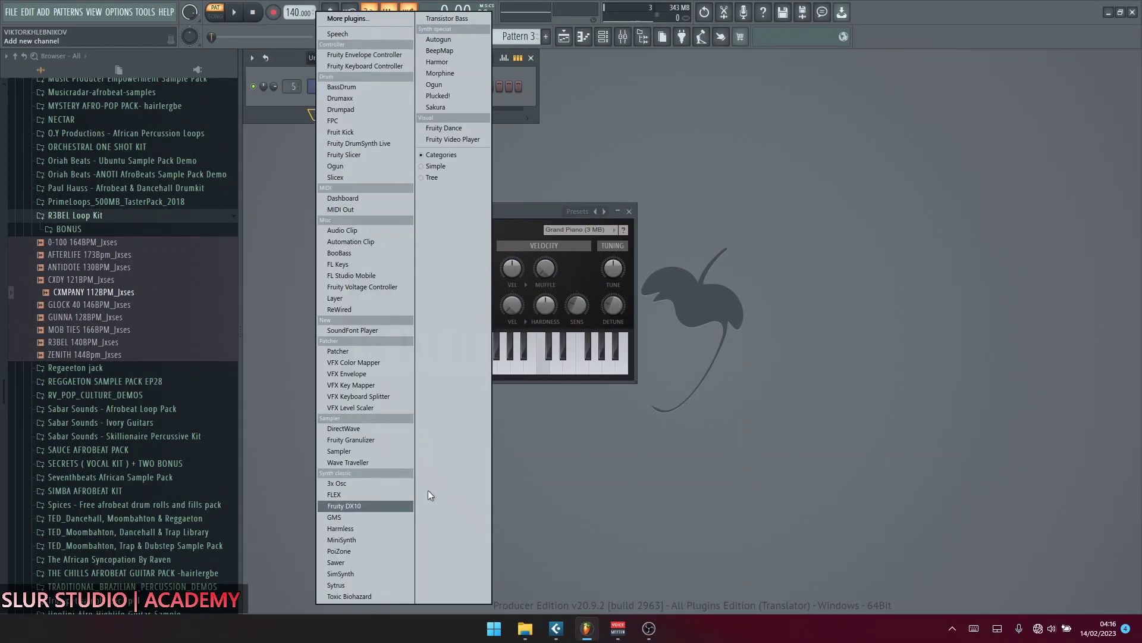
left_click(448, 72)
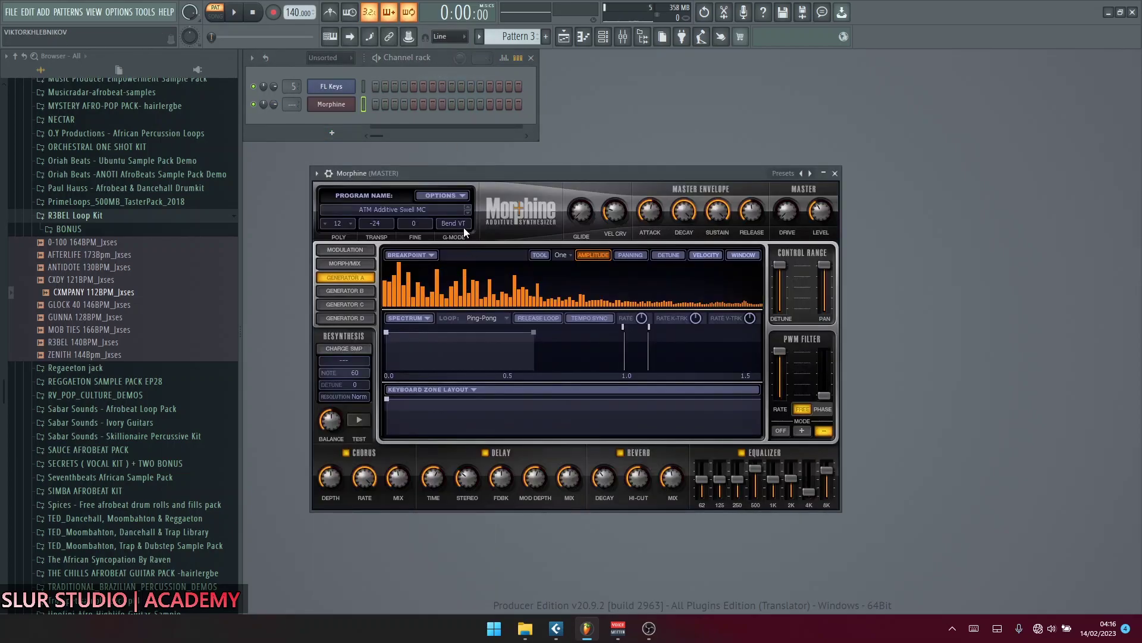
left_click_drag(505, 171, 520, 189)
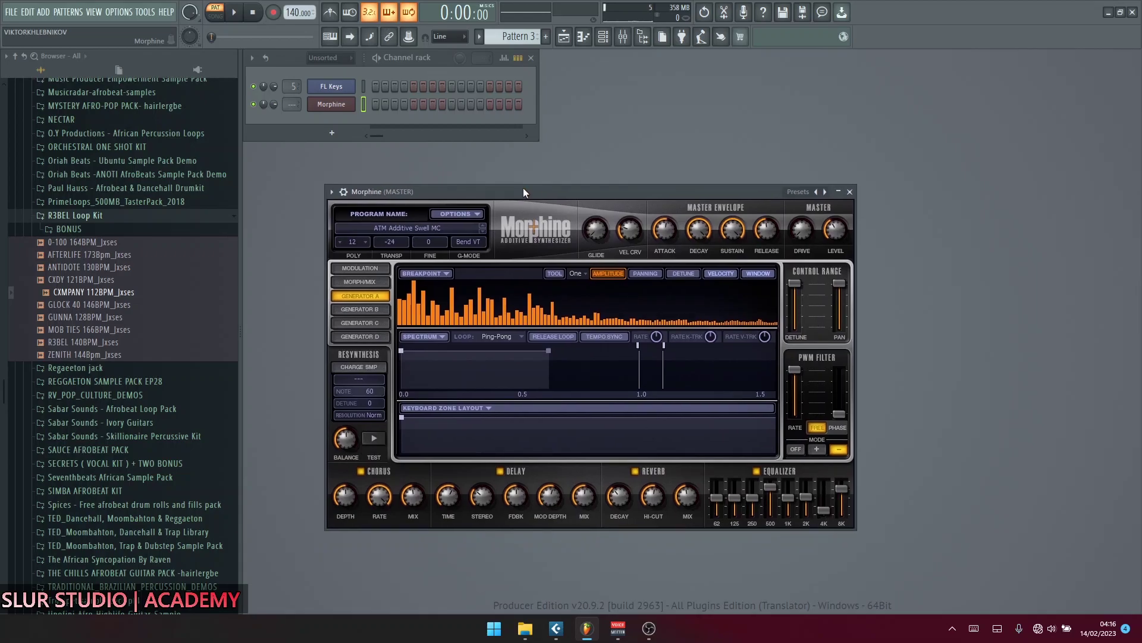
Close the Morphine plugin window and route the Morphine channel to mixer insert 1.
left_click(850, 192)
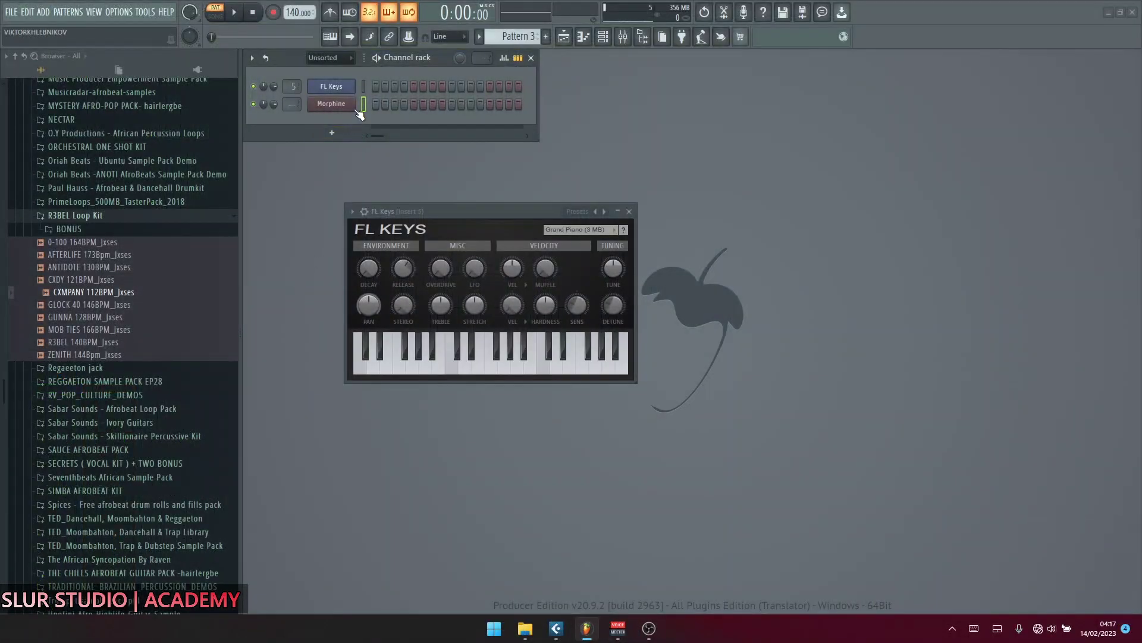
left_click(364, 87)
key("ctrl+l")
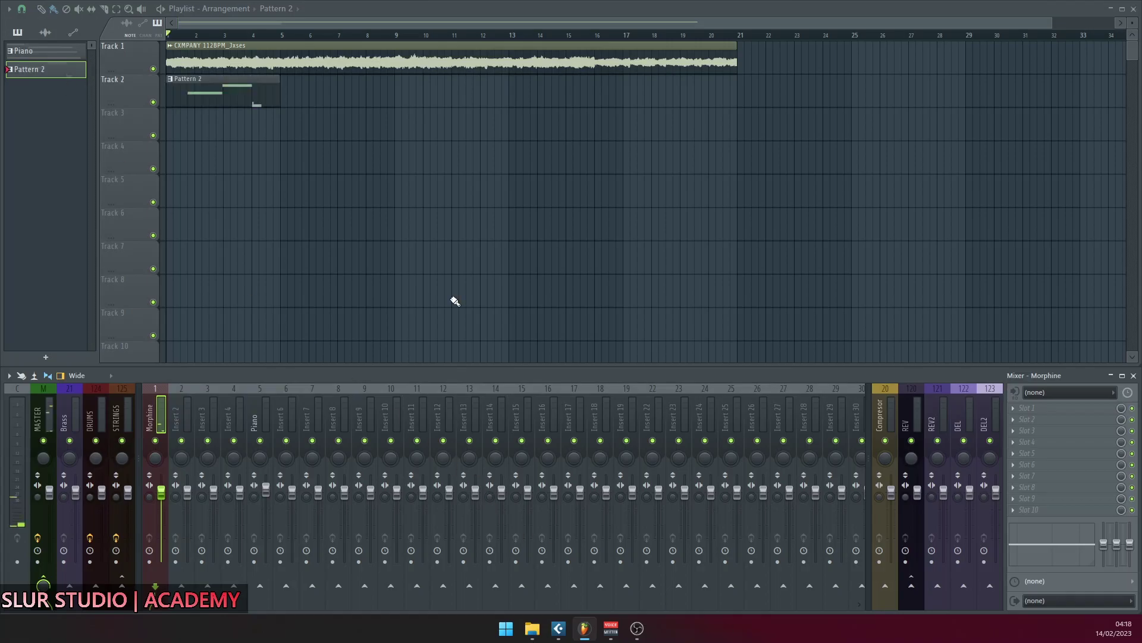
Rename Pattern 2 as Synth in the playlist.
right_click(379, 230)
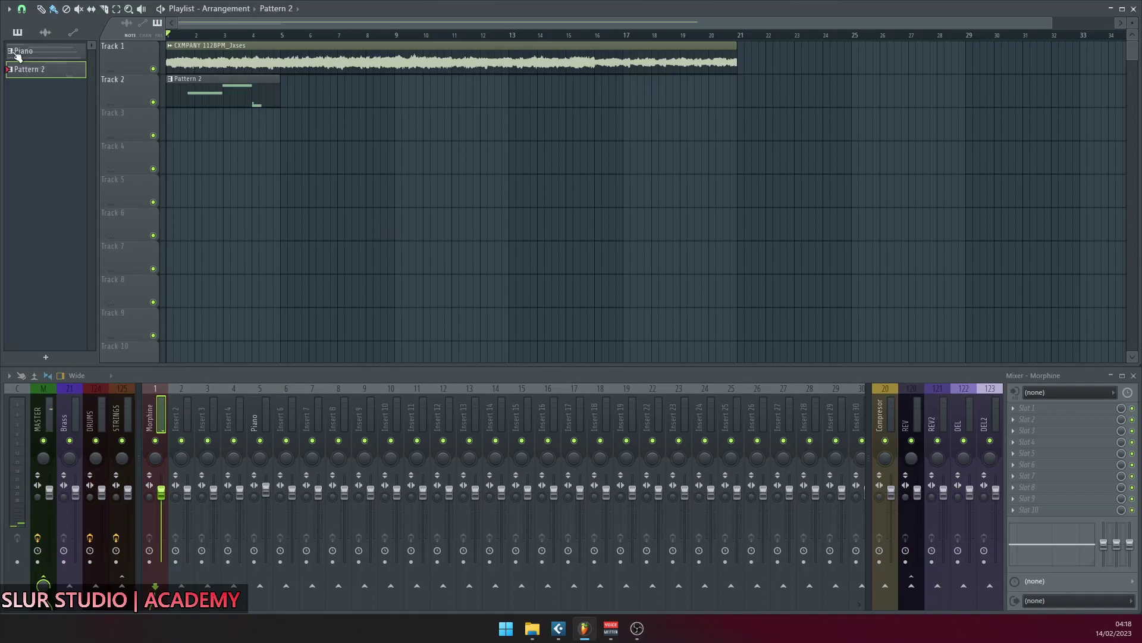
middle_click(41, 72)
type("Synth")
Create a volume automation clip for the Morphine mixer insert, shaped as a curved fade-out ending at bar 5, and list the patterns again.
right_click(162, 494)
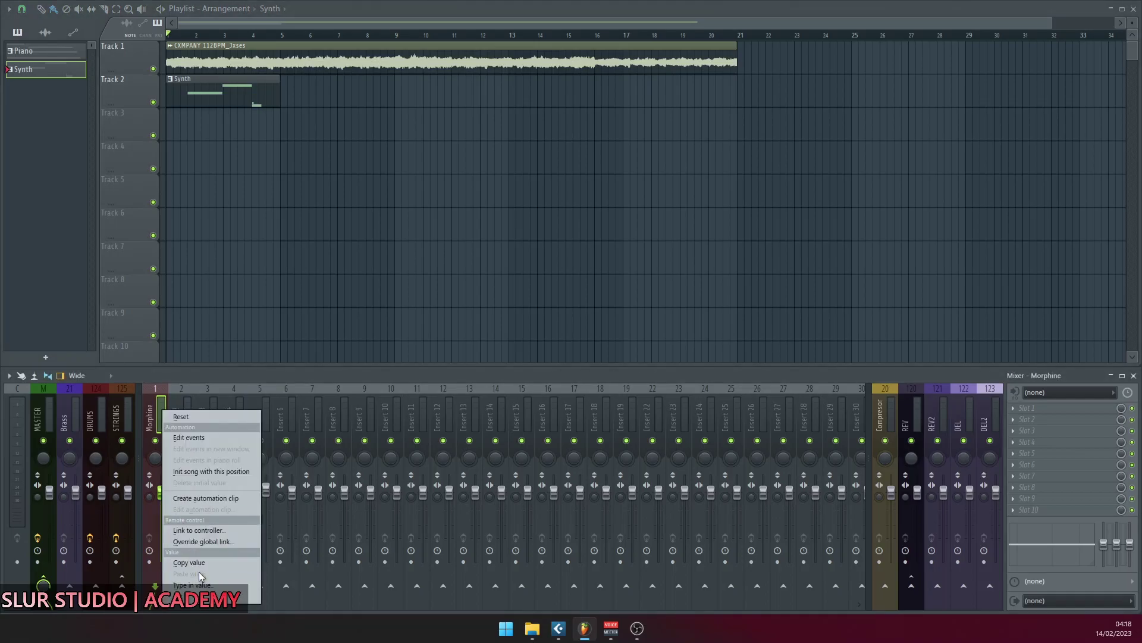
left_click(214, 498)
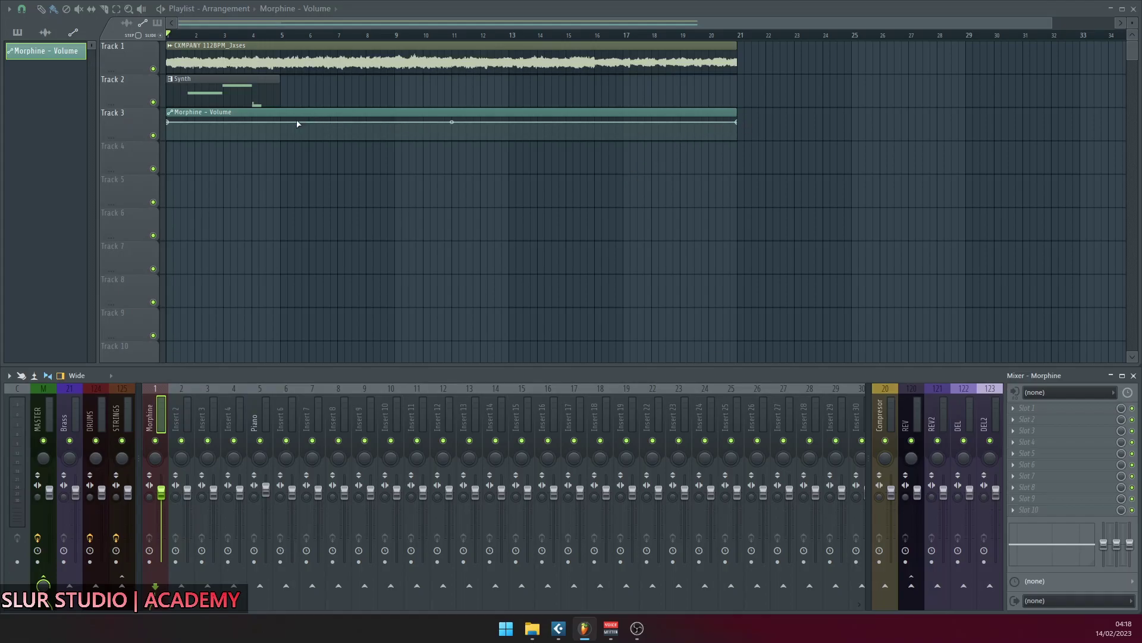
left_click(281, 122)
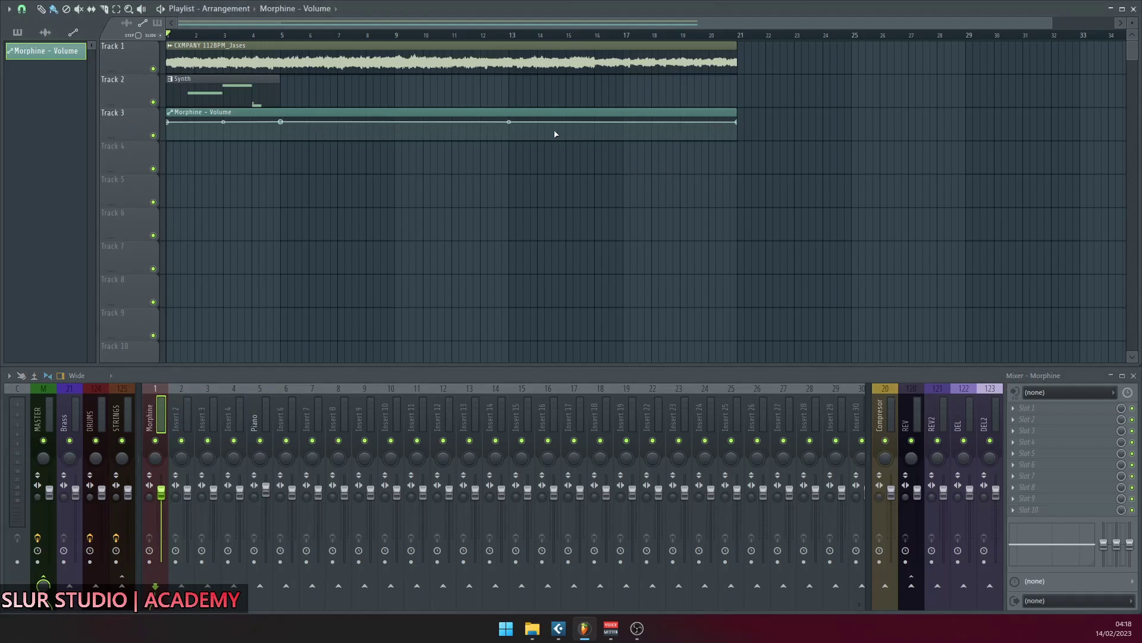
left_click_drag(737, 121, 249, 116)
left_click(284, 118)
right_click(355, 114)
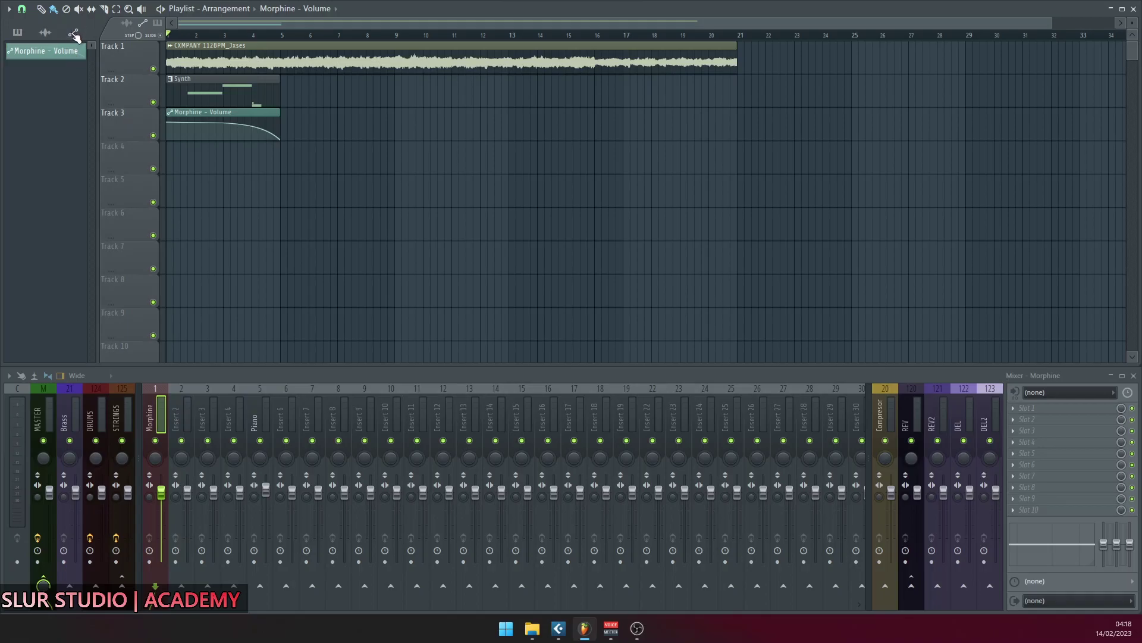
left_click(45, 33)
left_click(17, 32)
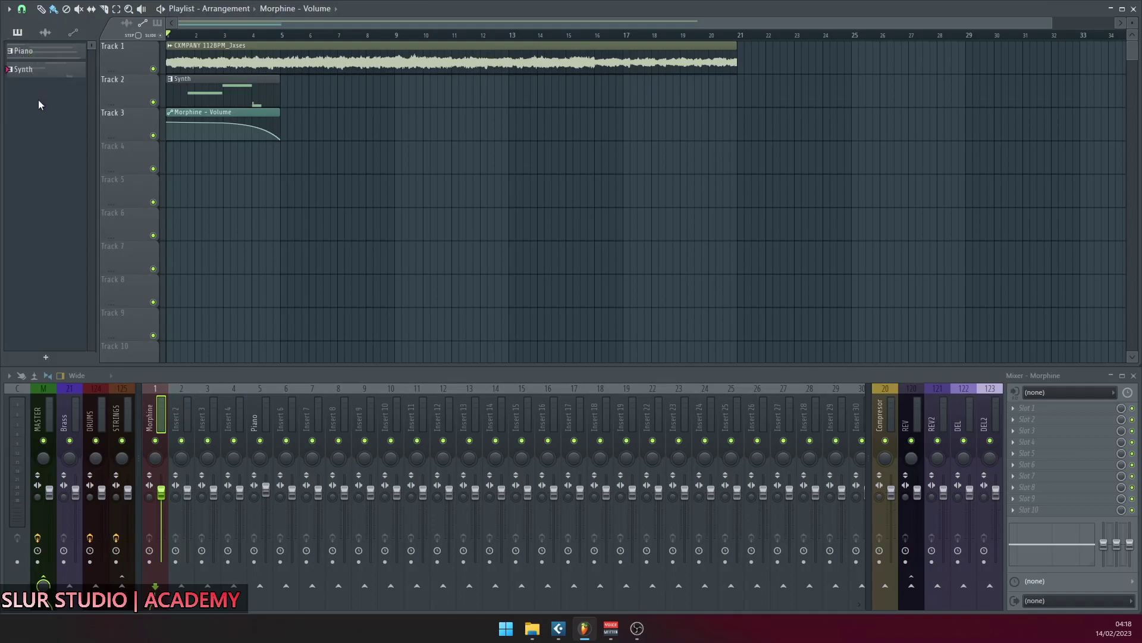
Switch to Cubase and record a short audio clip, about four seconds long, on the Audio 01 track.
left_click(558, 628)
left_click(617, 601)
key("space")
key("space")
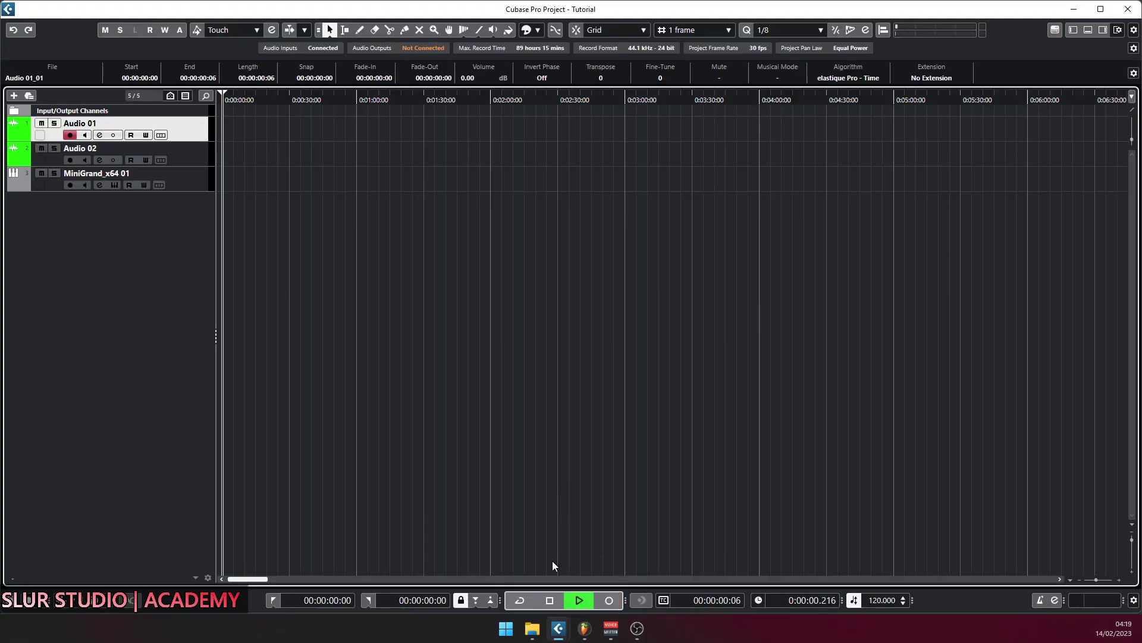
left_click(613, 605)
key("h")
key("h")
key("h")
key("h")
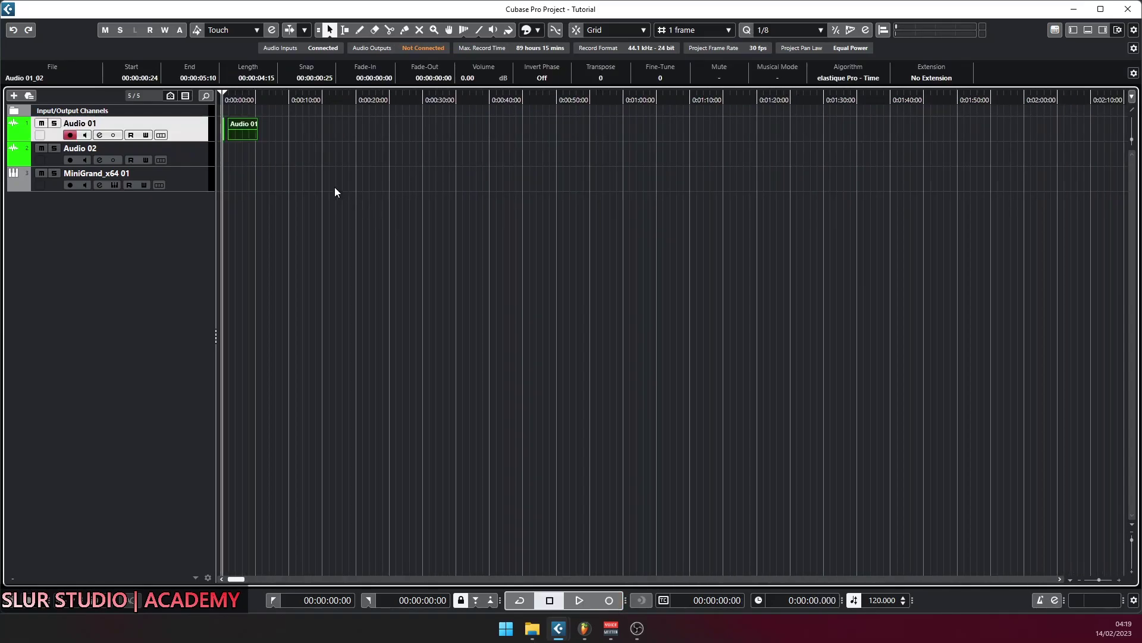
Move the recorded clip on Audio 01 to the start of the project.
left_click_drag(251, 130, 240, 130)
left_click(272, 150)
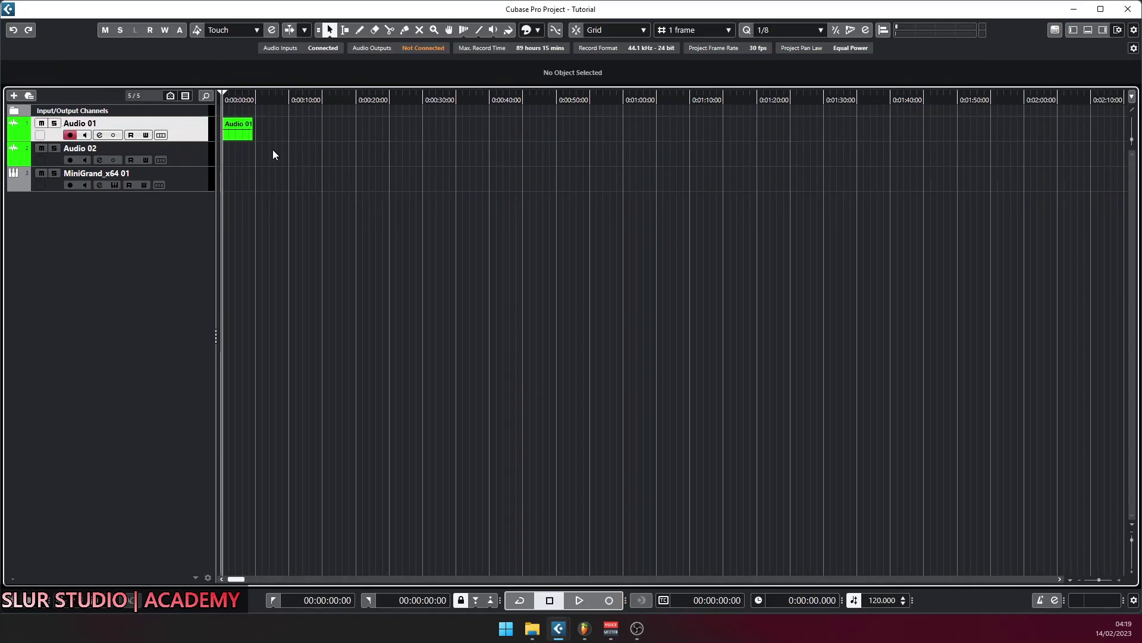
key("h")
key("h")
key("h")
Draw a MIDI part about eight seconds long from the project start on the MiniGrand_x64 01 track and open it in the key editor.
left_click(191, 173)
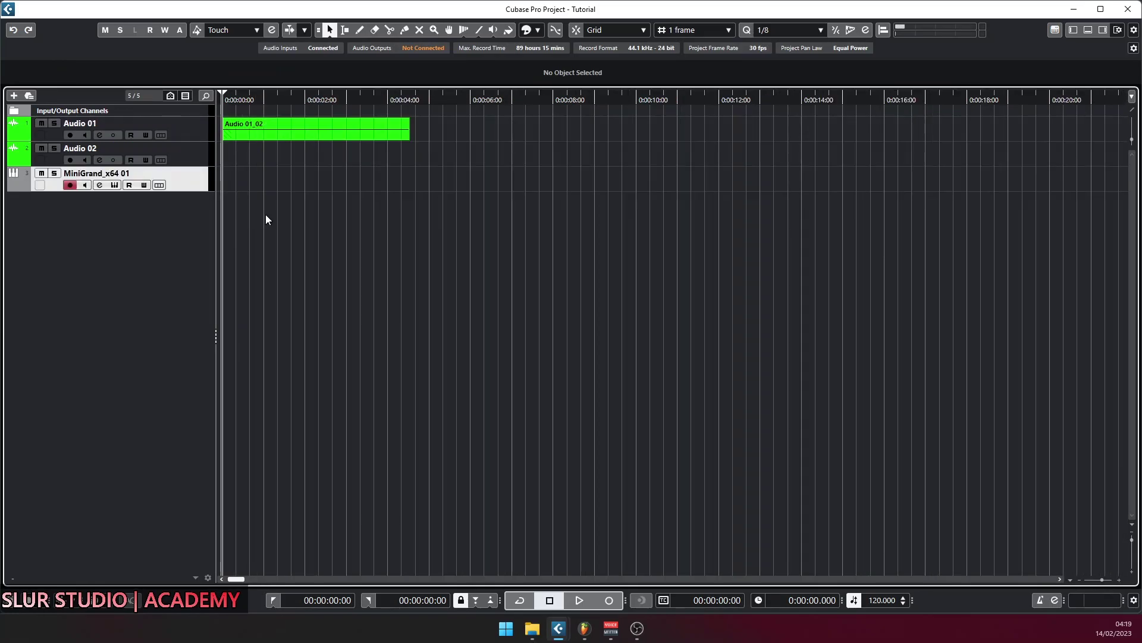
key("ctrl+alt+l")
left_click_drag(339, 179, 669, 196)
left_click_drag(475, 183, 460, 183)
double_click(450, 182)
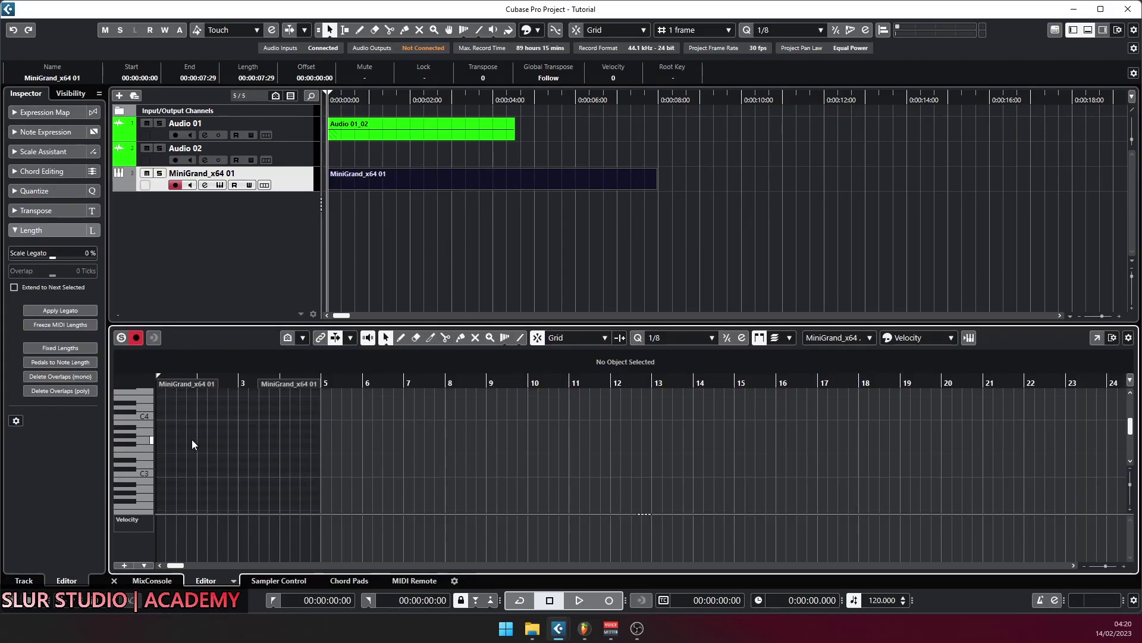
Draw a rising sequence of four notes from C3 to D#4 in the MiniGrand part and play it back.
mouse_move(159, 475)
left_mouse_down()
mouse_move(223, 450)
mouse_move(235, 431)
mouse_move(274, 431)
mouse_move(298, 400)
mouse_move(318, 399)
left_mouse_up()
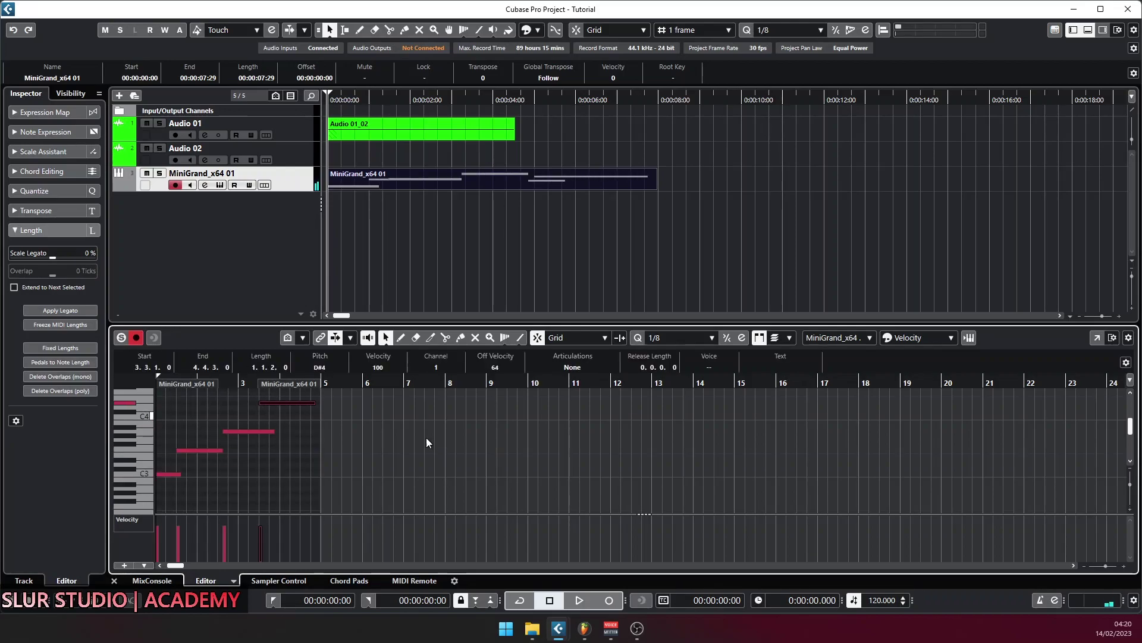
key("space")
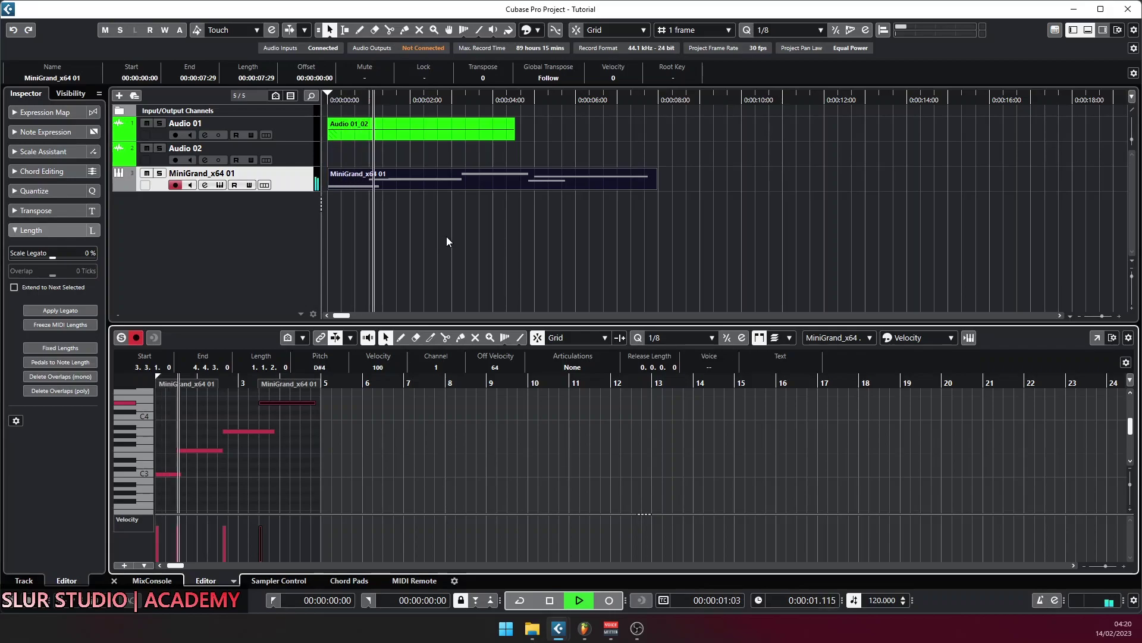
left_click(447, 236)
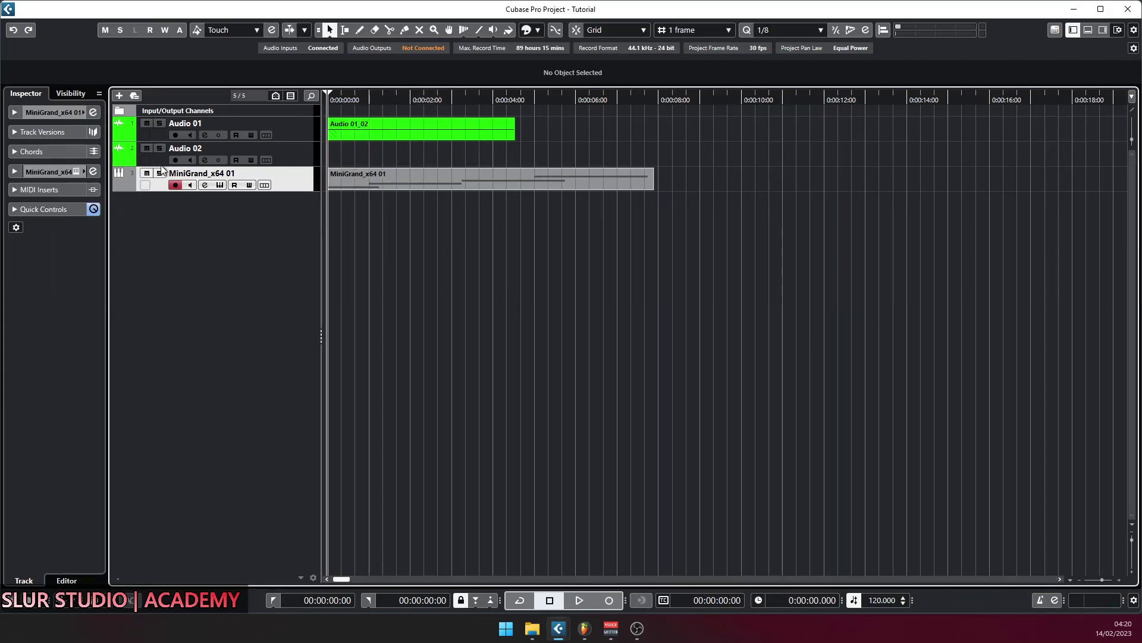
Show the Audio 01 track's volume automation lane and enable reading of its automation.
left_click(296, 134)
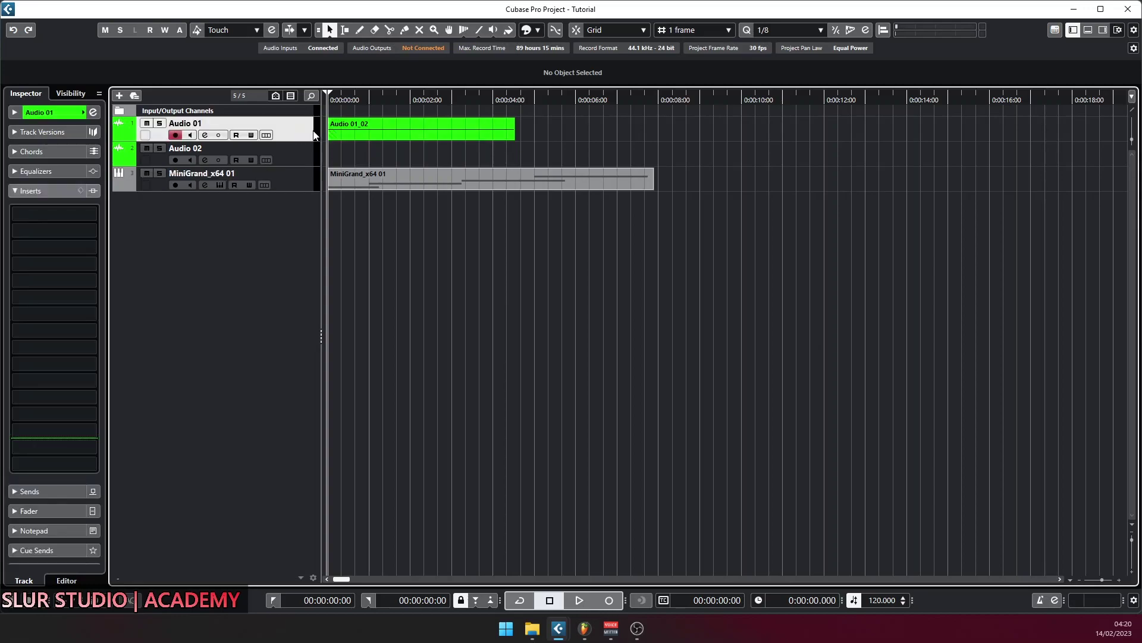
left_click(56, 112)
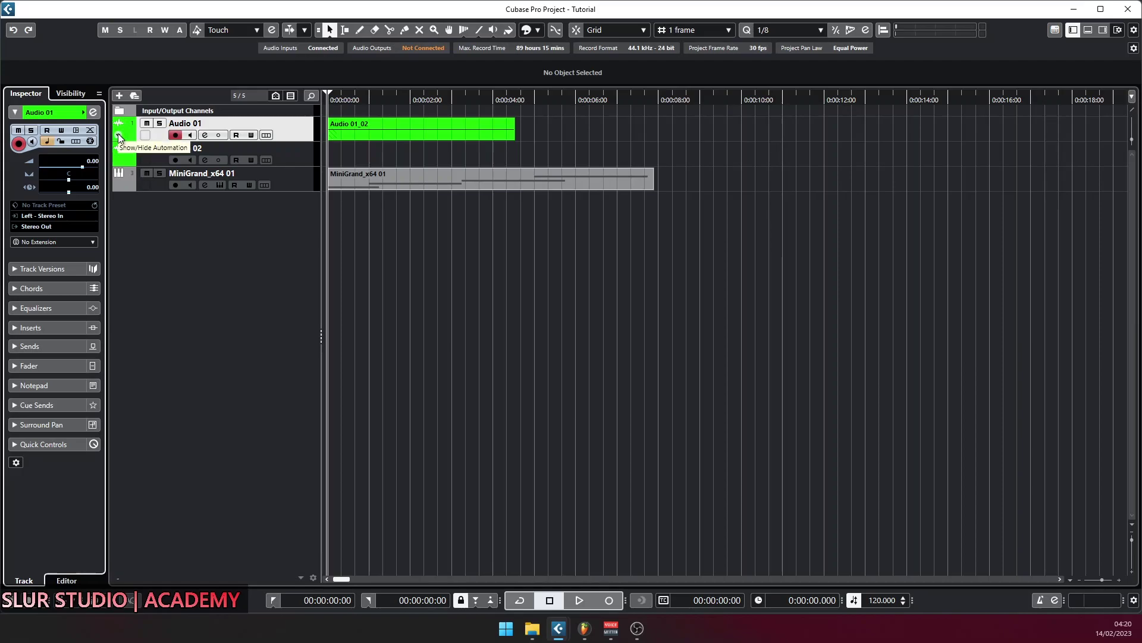
left_click(118, 134)
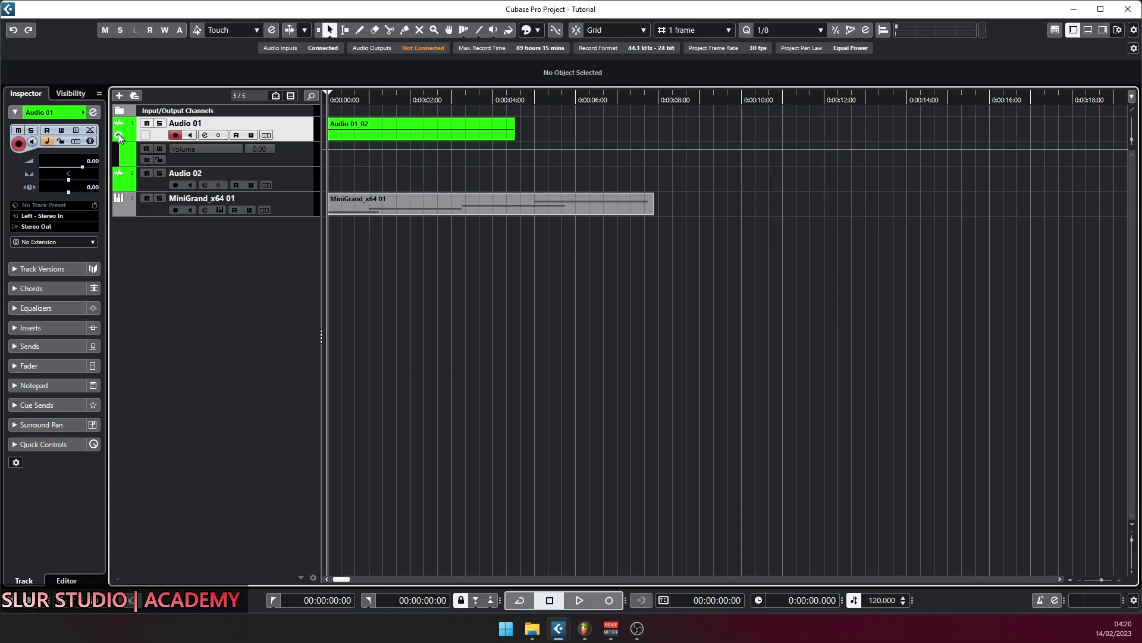
left_click(146, 149)
Add volume points that fade Audio 01 to -∞ at 00:00:04:13 and bring it back to 0.00 at 00:00:04:18.
left_click(518, 148)
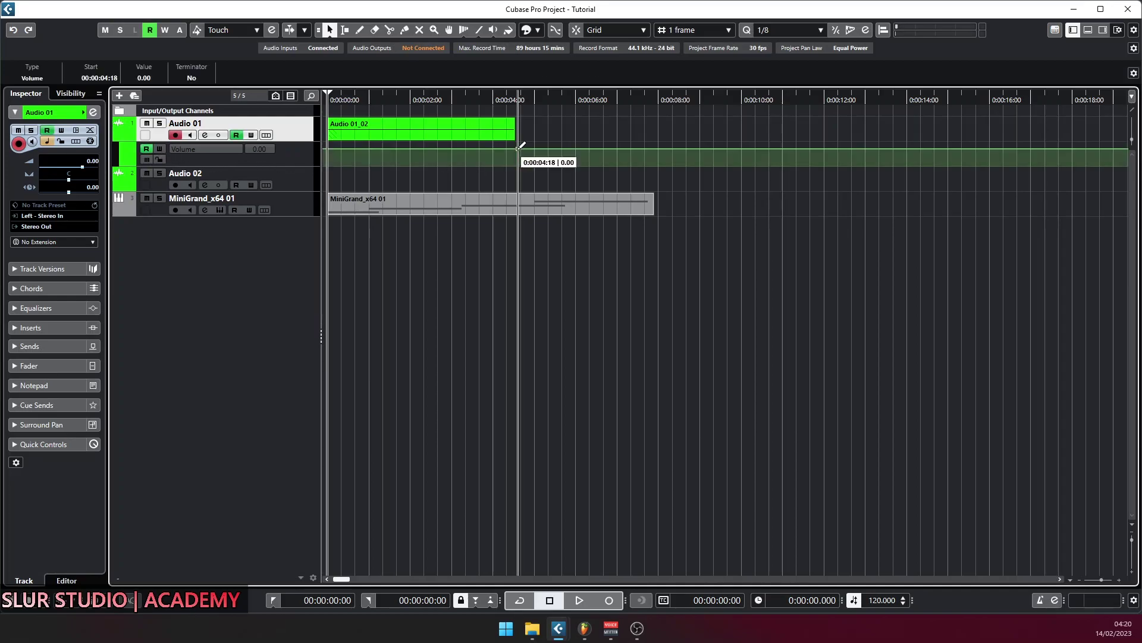
left_click(432, 148)
left_click_drag(453, 148, 514, 180)
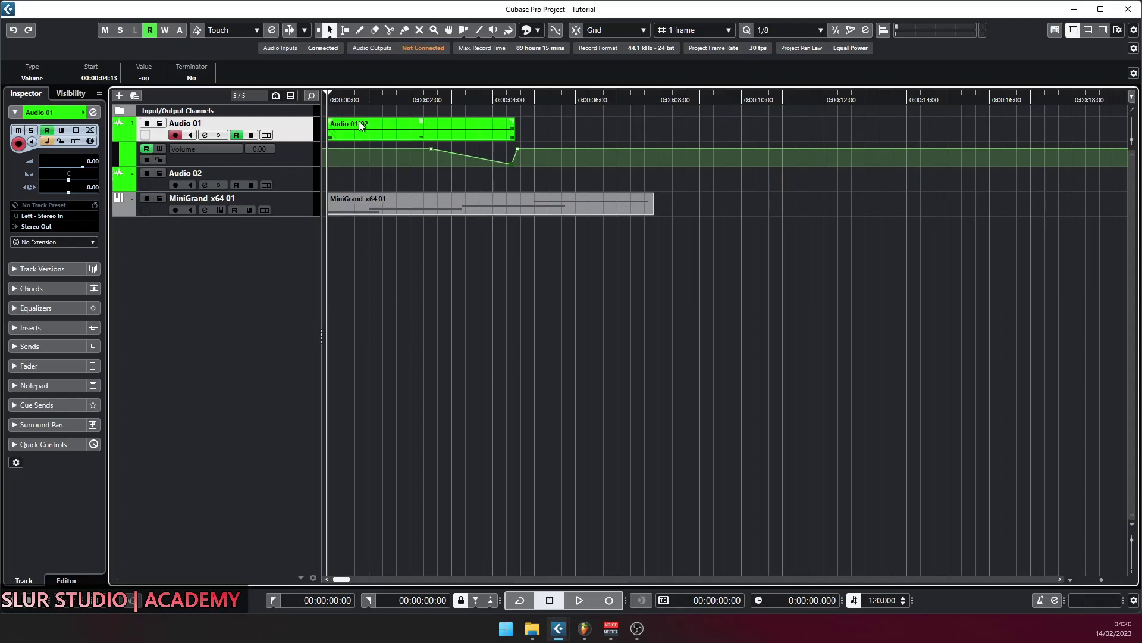
left_click(338, 108)
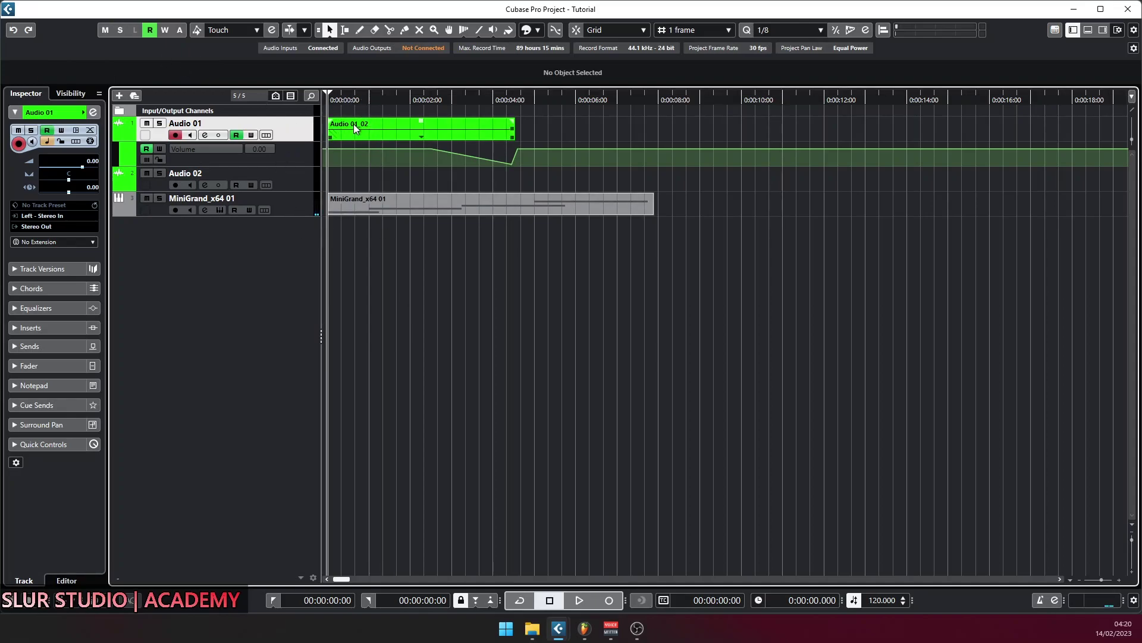
Look over the Audio 01 clip, its volume lane and the MiniGrand track, viewing the arrangement at different zoom levels.
left_click(380, 122)
left_click(304, 156)
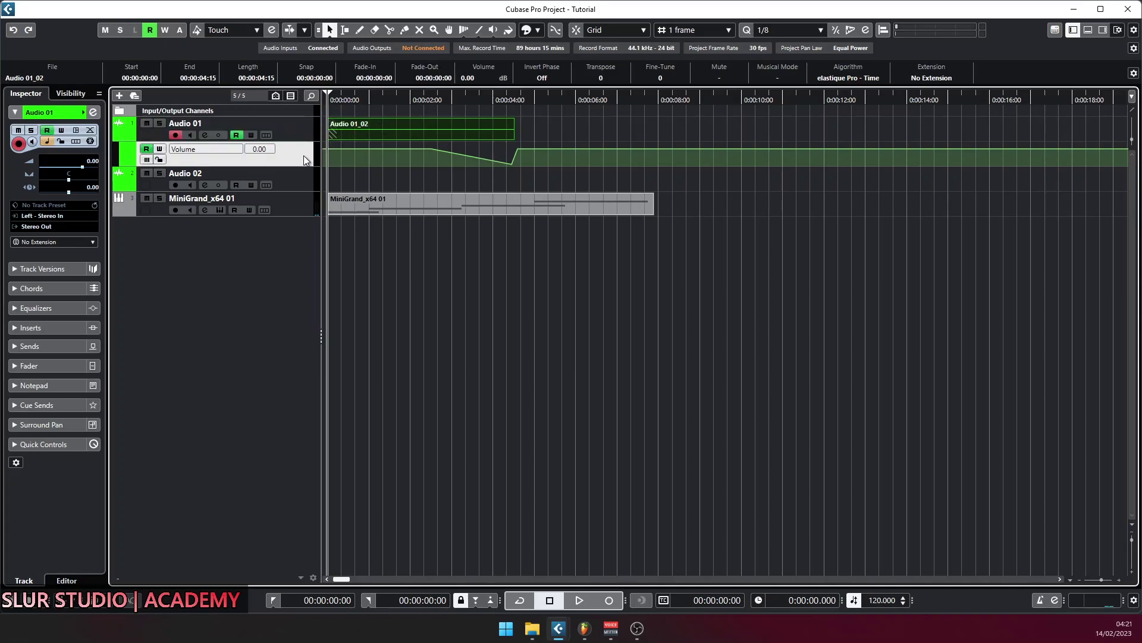
left_click(299, 202)
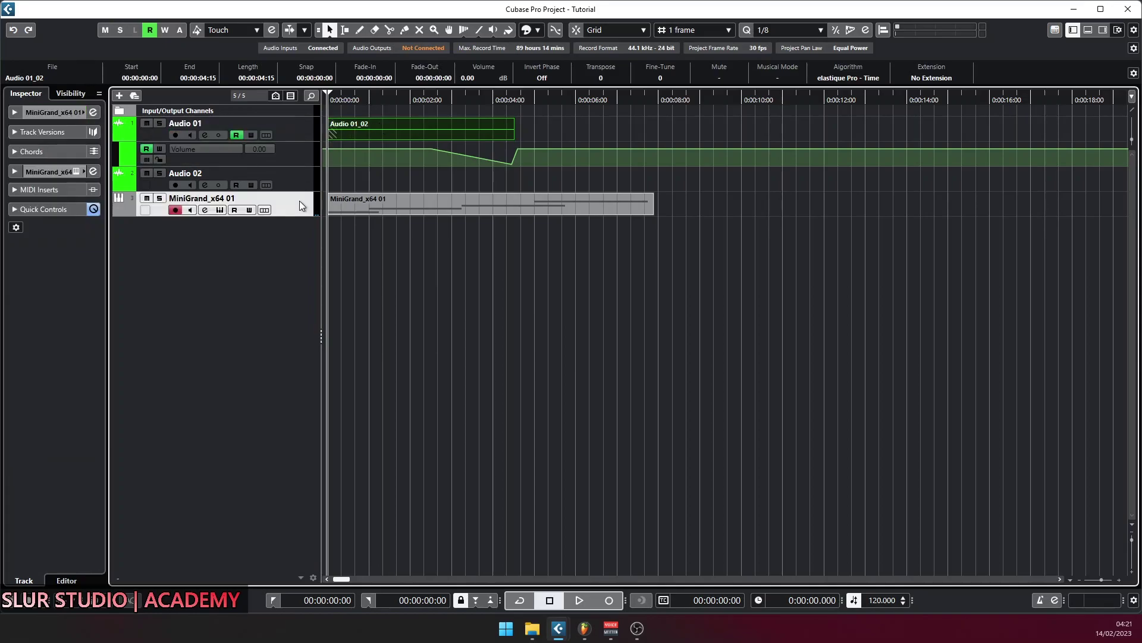
left_click(754, 292)
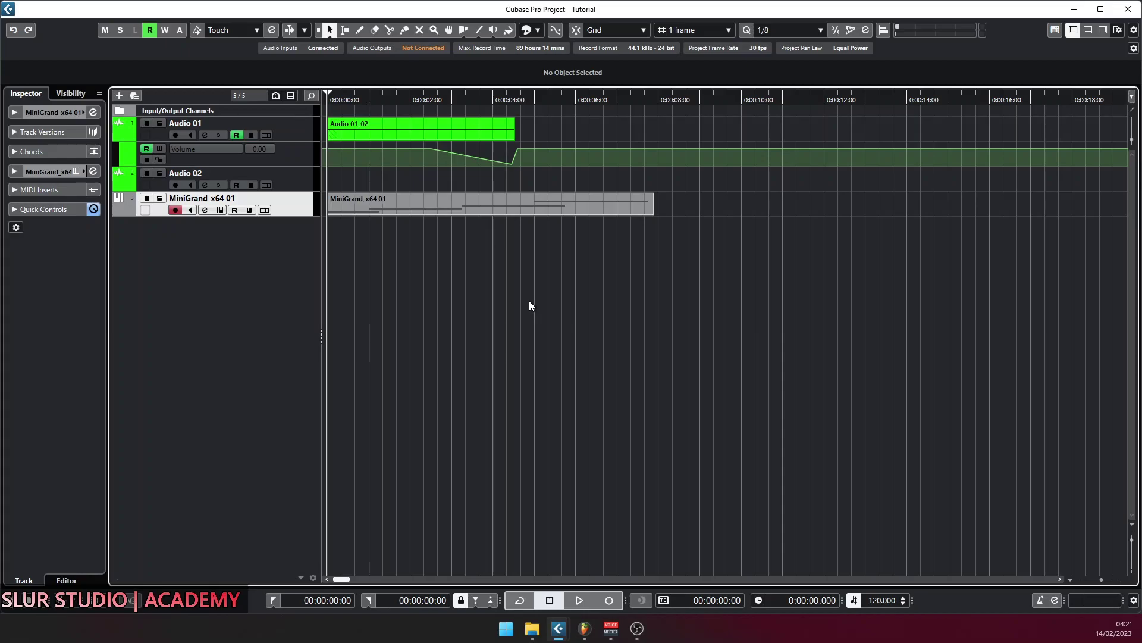
scroll(523, 306, "up", 5)
scroll(523, 306, "down", 6)
scroll(523, 306, "up", 6)
scroll(524, 306, "down", 7)
scroll(524, 305, "up", 6)
scroll(523, 305, "down", 6)
Switch to FL Studio and view the playlist arrangement at different zoom levels.
key("alt+Tab")
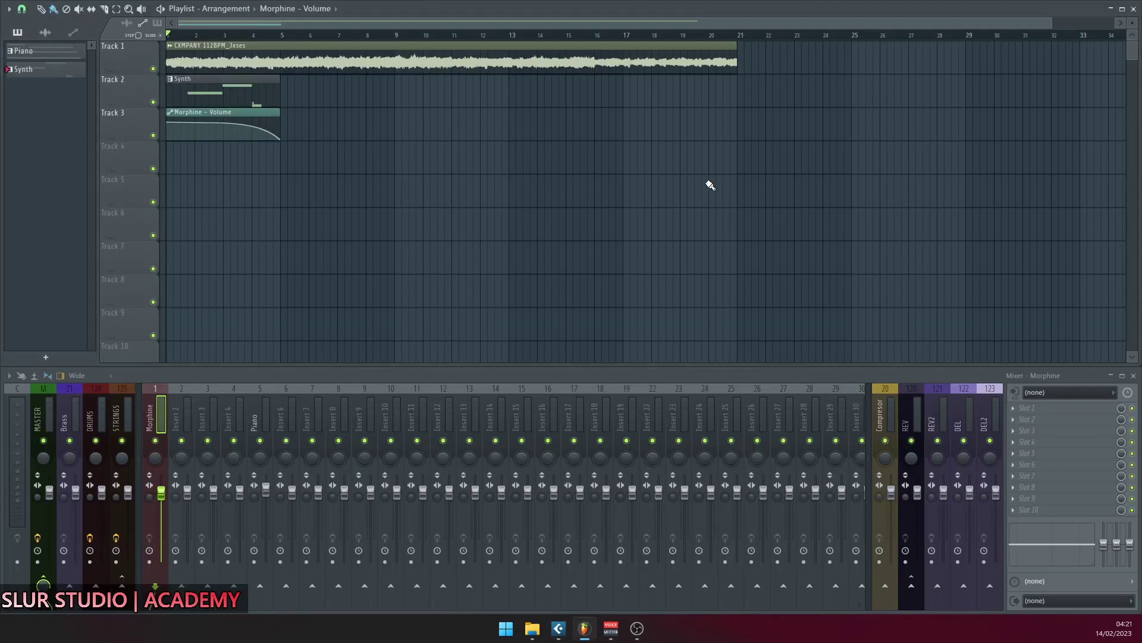
right_click(283, 250)
scroll(283, 250, "up", 6)
scroll(283, 250, "down", 7)
scroll(319, 265, "up", 4)
scroll(321, 265, "down", 4)
scroll(326, 265, "up", 4)
scroll(333, 271, "down", 3)
scroll(333, 271, "down", 2)
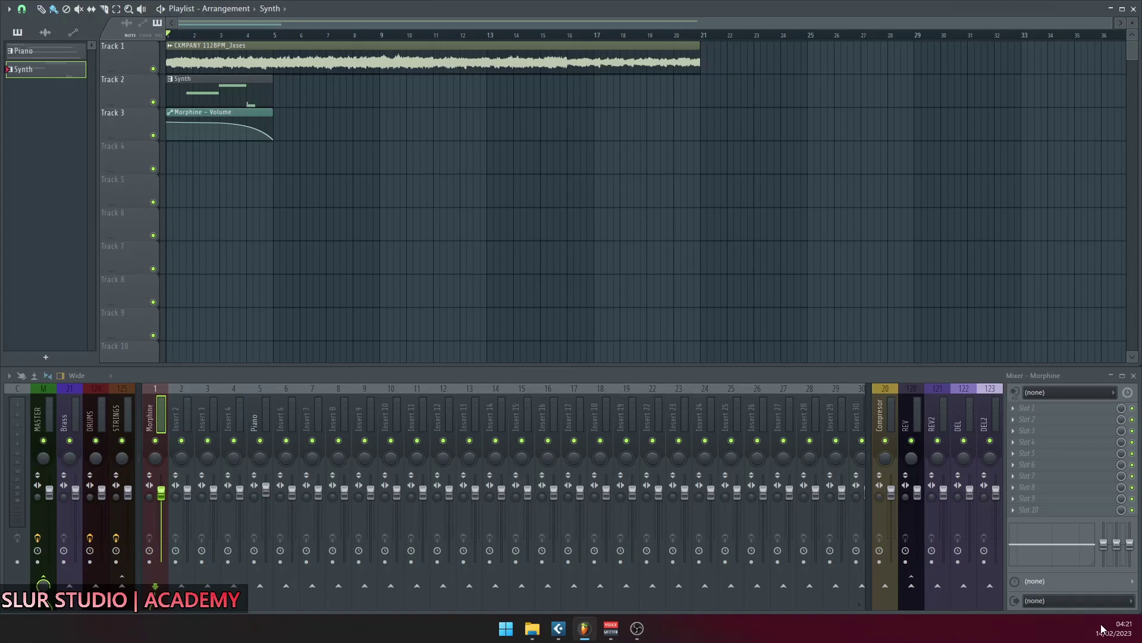
scroll(238, 212, "up", 3)
scroll(238, 213, "down", 3)
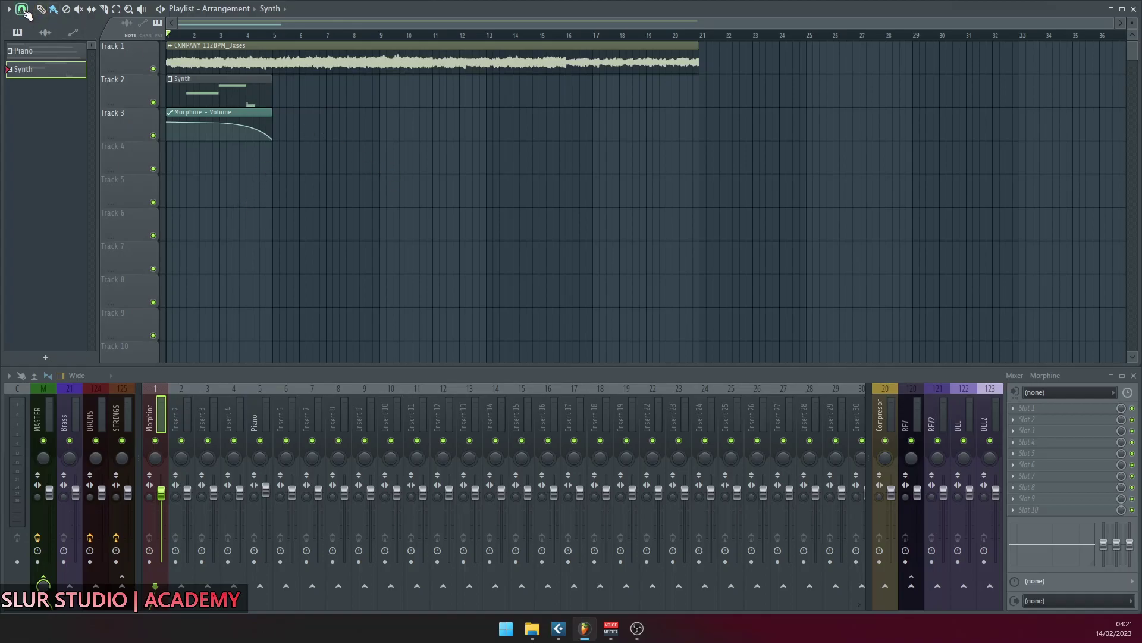
Place two extra Synth clips on Track 2 near bars 6 and 12 with the Draw tool, and delete them again.
left_click(22, 10)
left_click(23, 10)
left_click(42, 9)
left_click(309, 97)
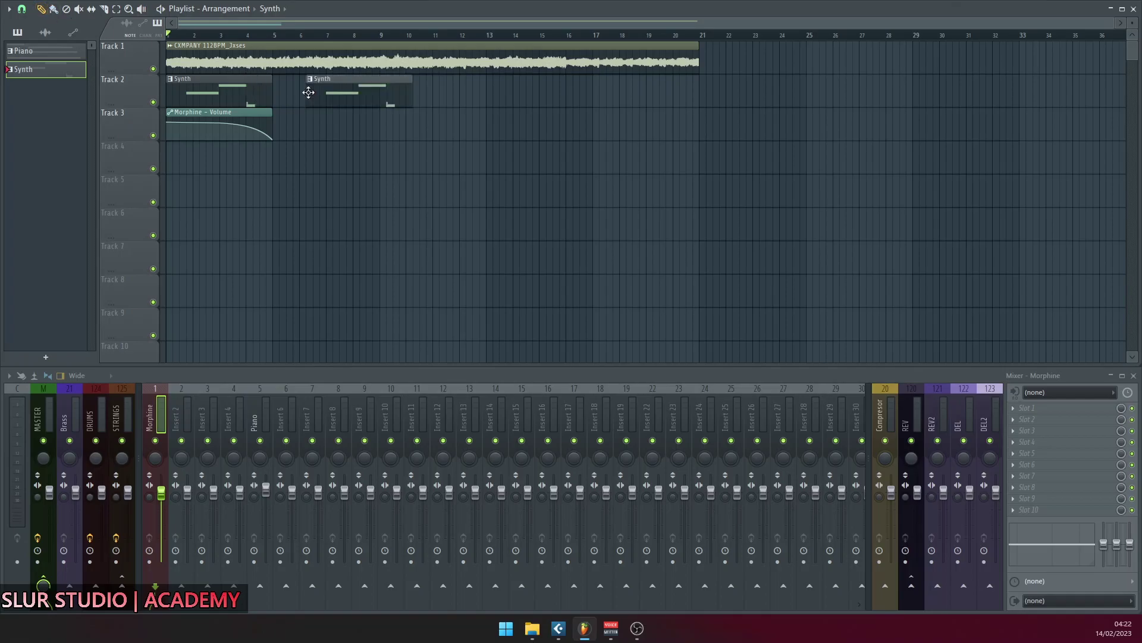
left_click(451, 102)
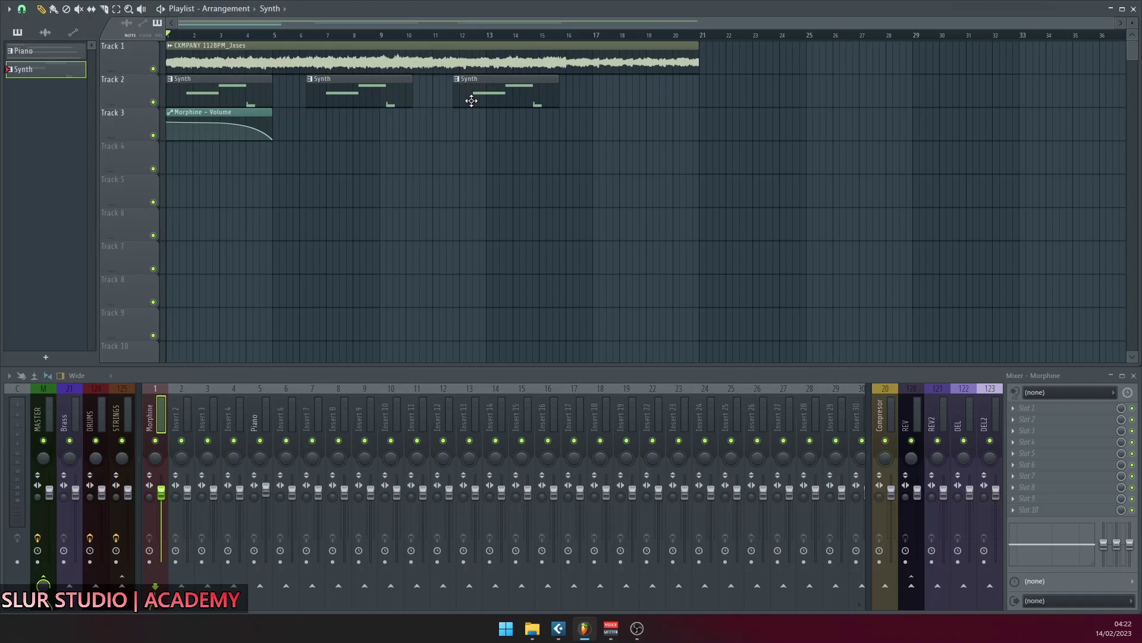
right_click(471, 101)
right_click(369, 102)
Paint a row of Synth clips along Track 2 from bar 5 to bar 25, and delete all except those at bars 5 and 13.
left_click(54, 9)
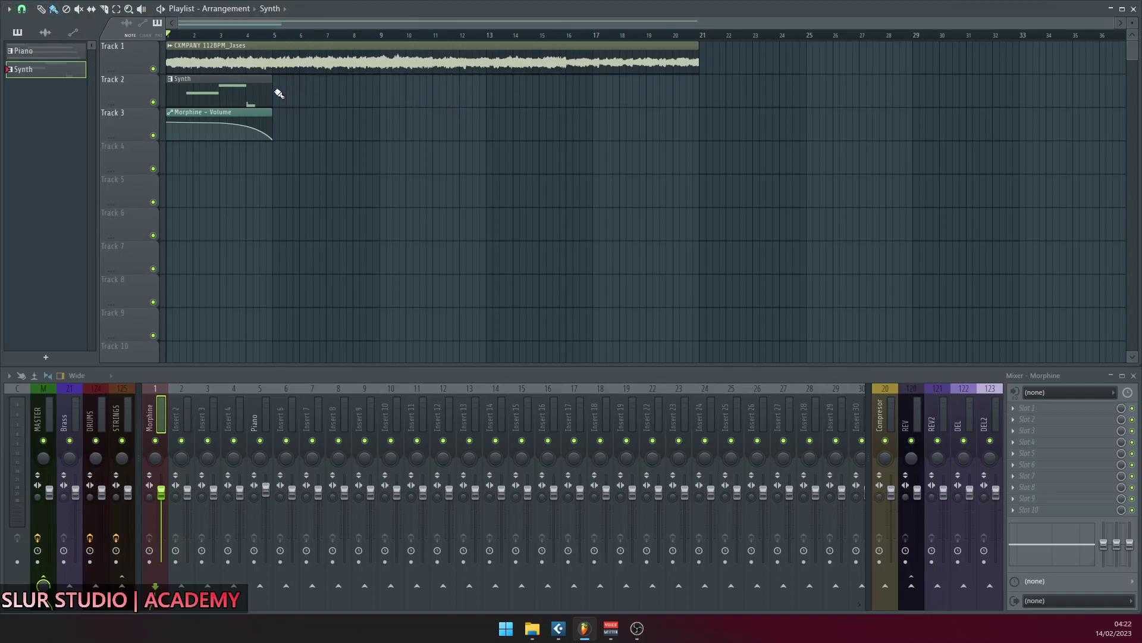
mouse_move(279, 94)
left_mouse_down()
mouse_move(693, 108)
mouse_move(779, 137)
left_mouse_up()
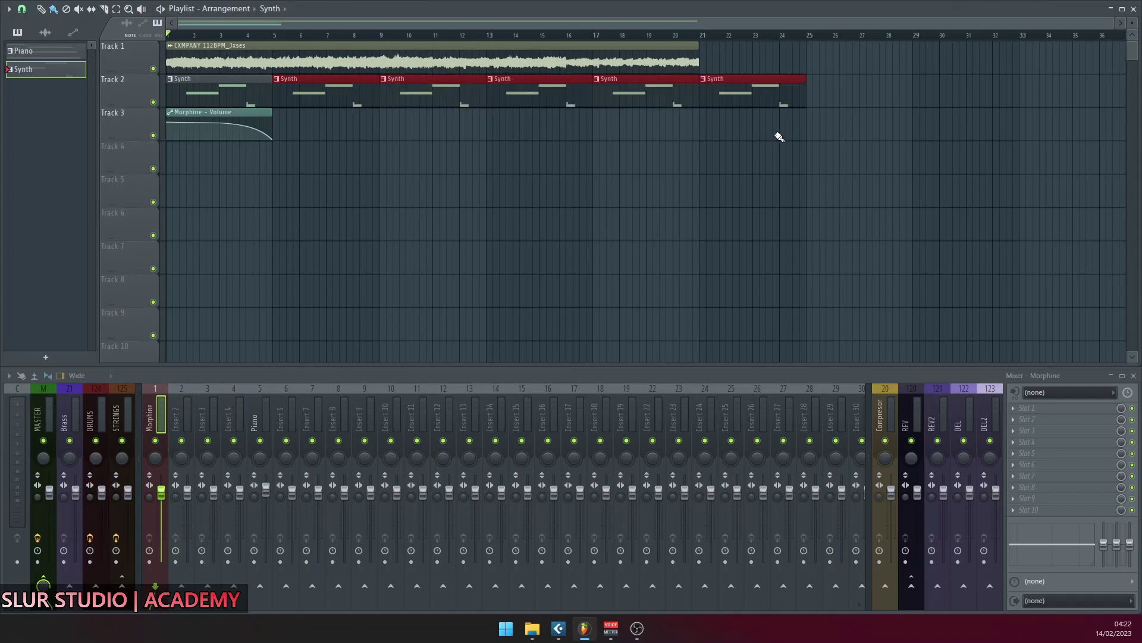
right_click(761, 98)
right_click(646, 97)
right_click(539, 97)
right_click(476, 97)
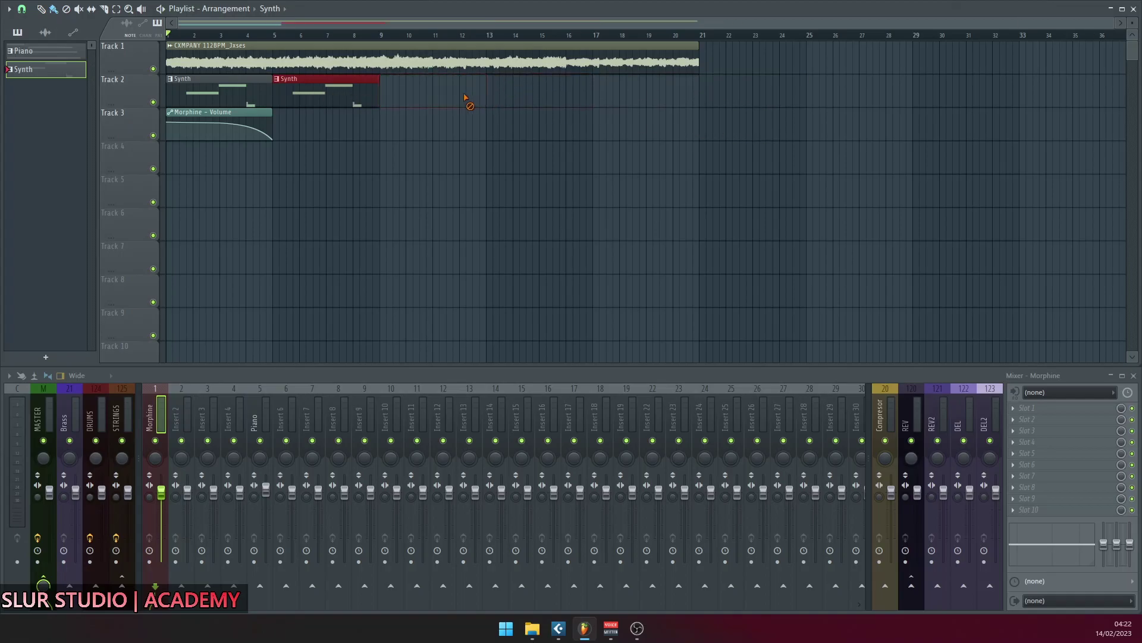
right_click(369, 99)
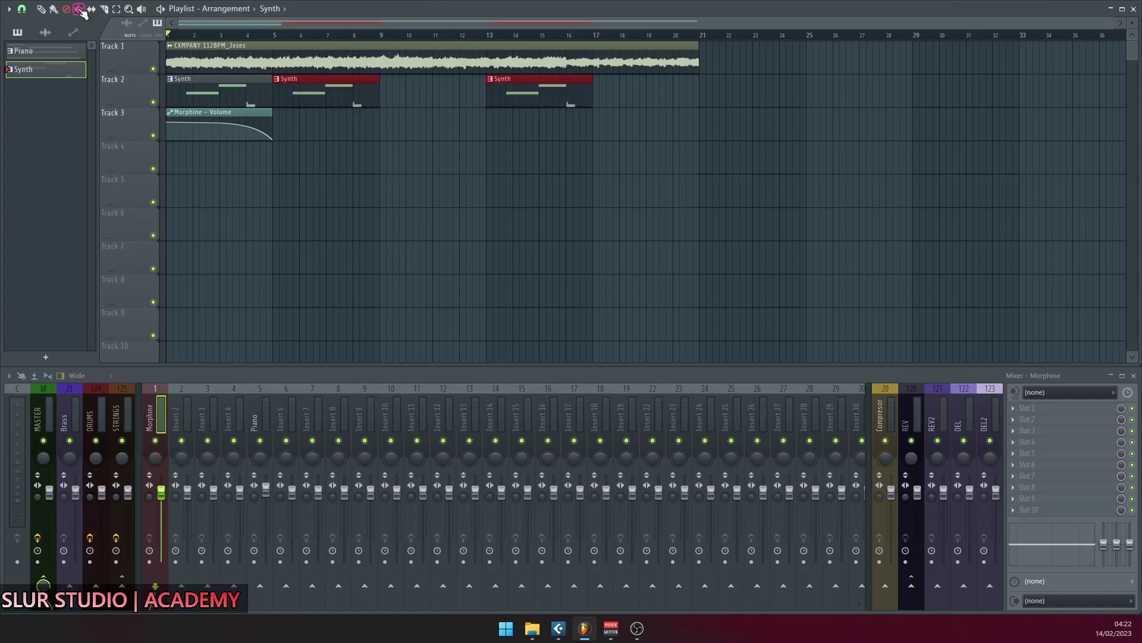
Clear the clip selection with the Mute tool active, and shift the notes inside the Synth clip at bar 5 with the Slip tool.
left_click(79, 9)
left_click(375, 176, "ctrl")
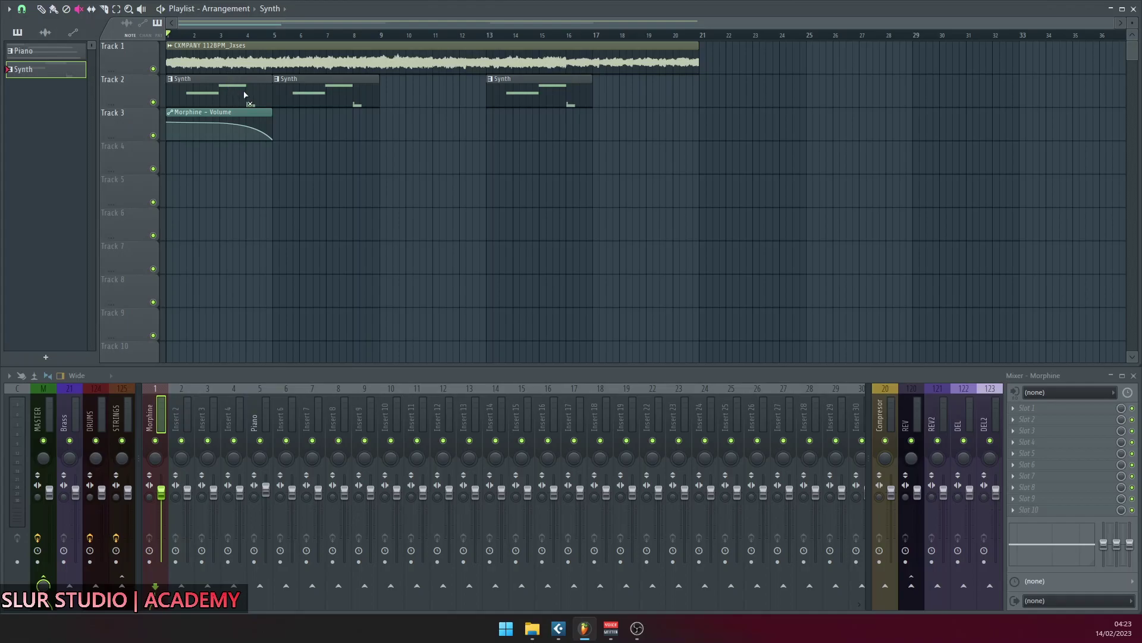
left_click(91, 10)
left_click_drag(328, 96, 299, 100)
mouse_move(317, 97)
left_mouse_down()
mouse_move(333, 97)
mouse_move(324, 100)
left_mouse_up()
Slice the Synth clip at bar 5 about halfway through bar 6, and delete the cut-off part with the Delete tool.
left_click(111, 9)
left_click(317, 104)
left_click(57, 11)
left_click(66, 9)
left_click(354, 89)
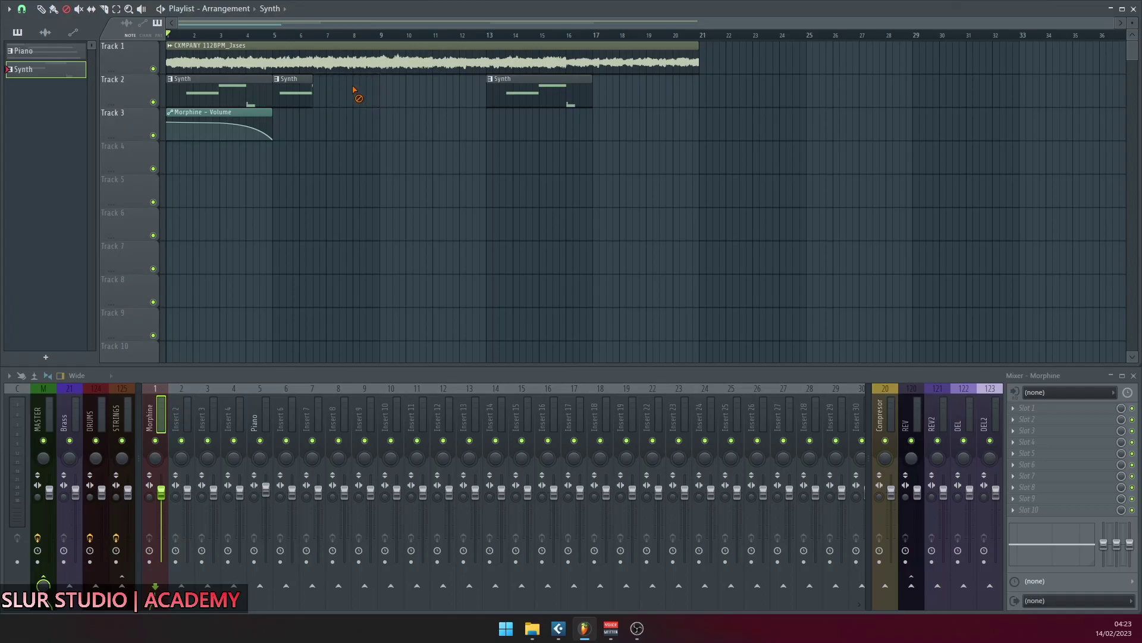
Select the clips on Track 1 and Track 2, and use the Zoom tool to view the bar 13 Synth clip close up and the arrangement again.
left_click(117, 10)
left_click_drag(616, 97, 244, 69)
key("z")
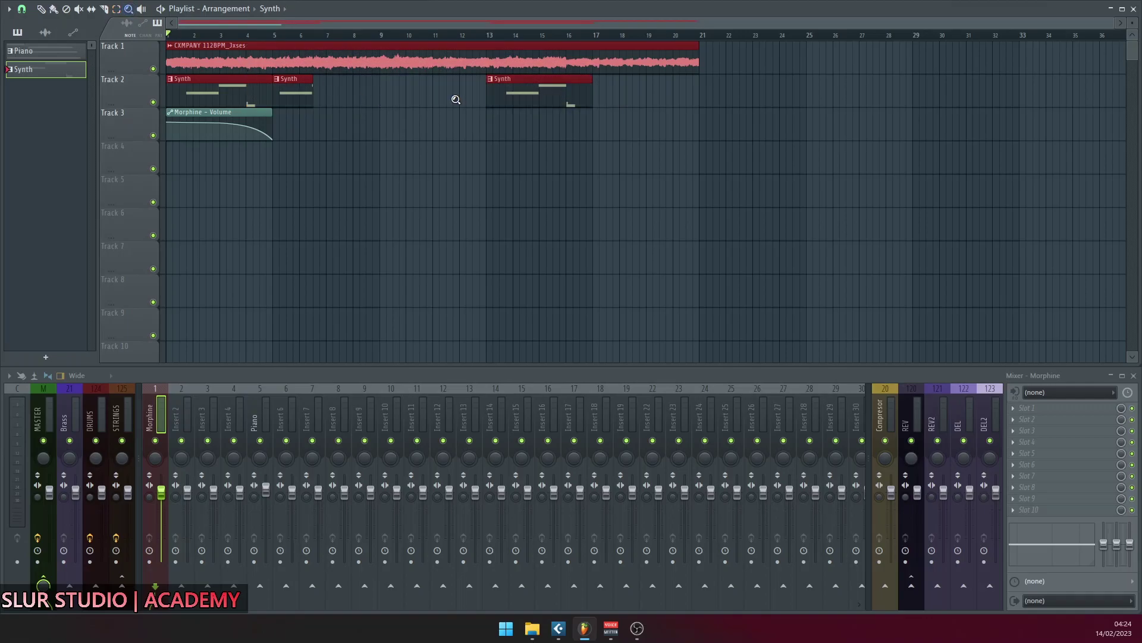
left_click_drag(490, 66, 605, 113)
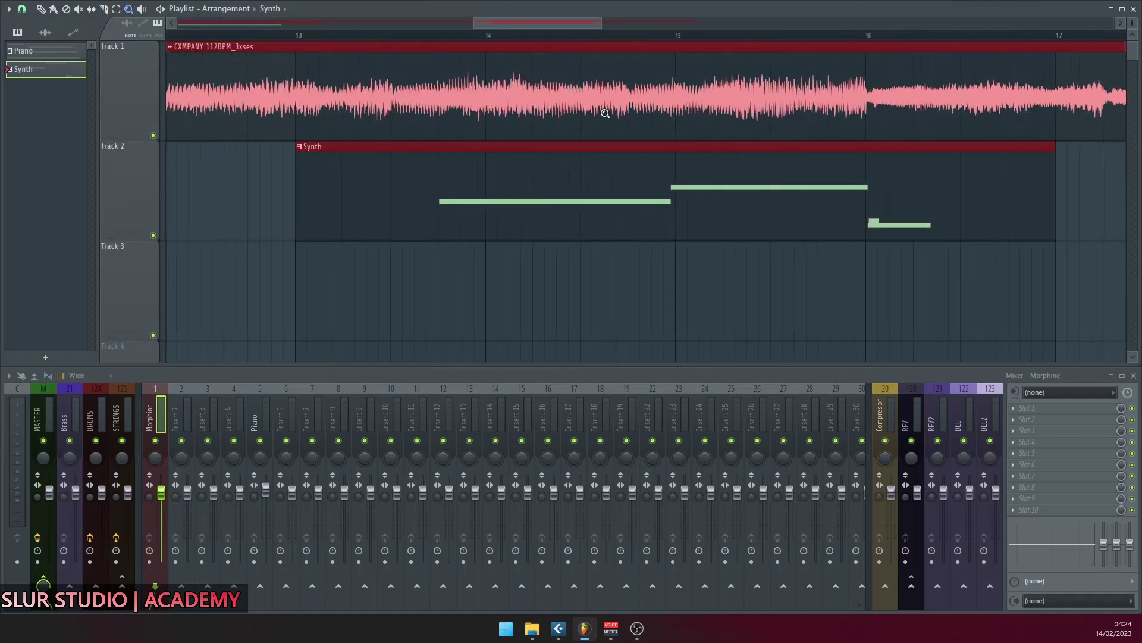
right_click(605, 113)
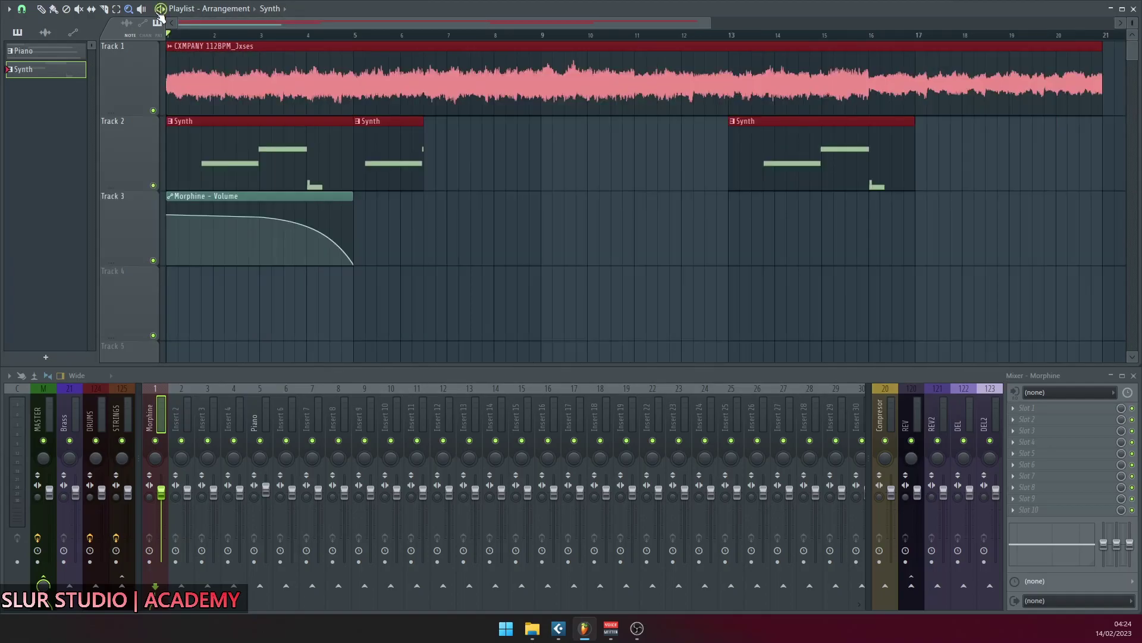
Audition the shortened Synth clip at bar 5 with the Playback tool, and delete it with the Paint tool active.
left_click(143, 10)
left_click(362, 165)
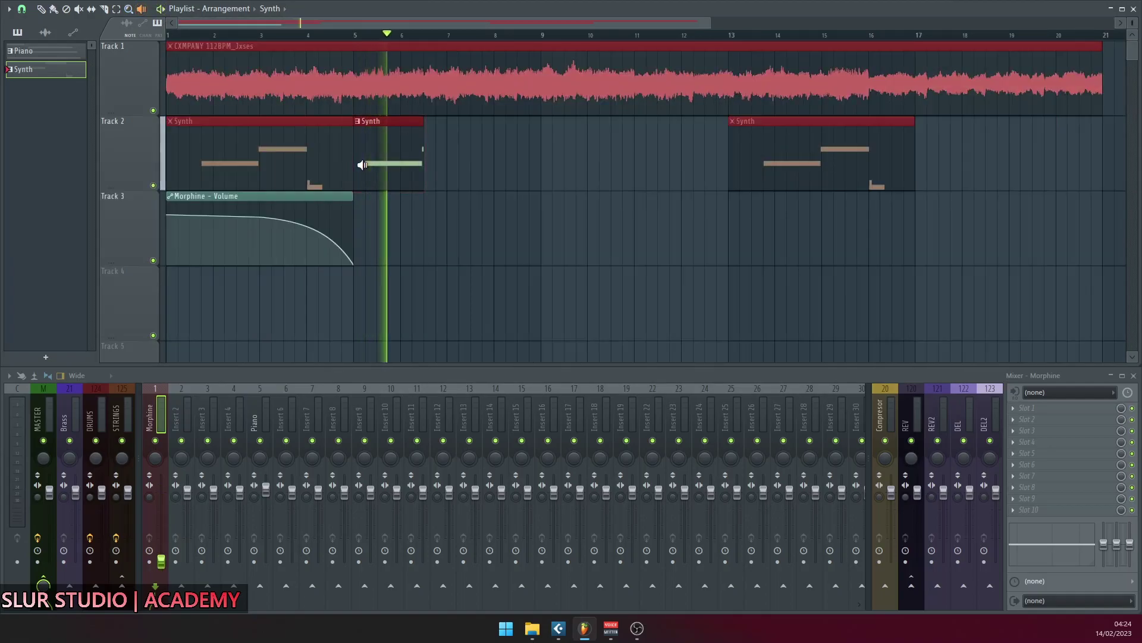
left_click(53, 9)
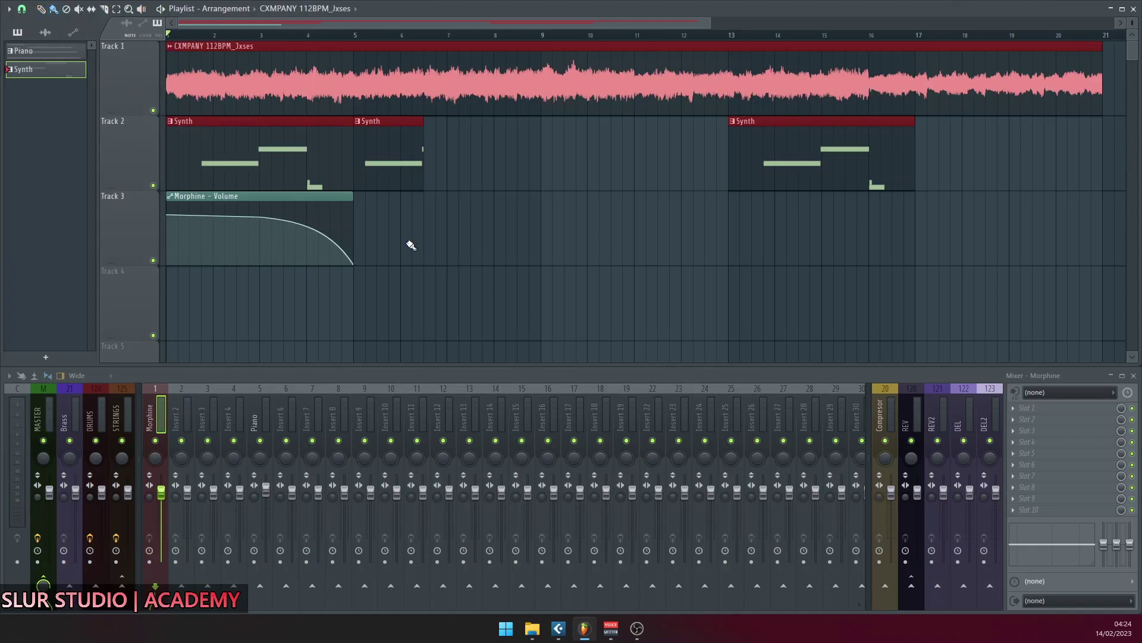
left_click(440, 298, "ctrl")
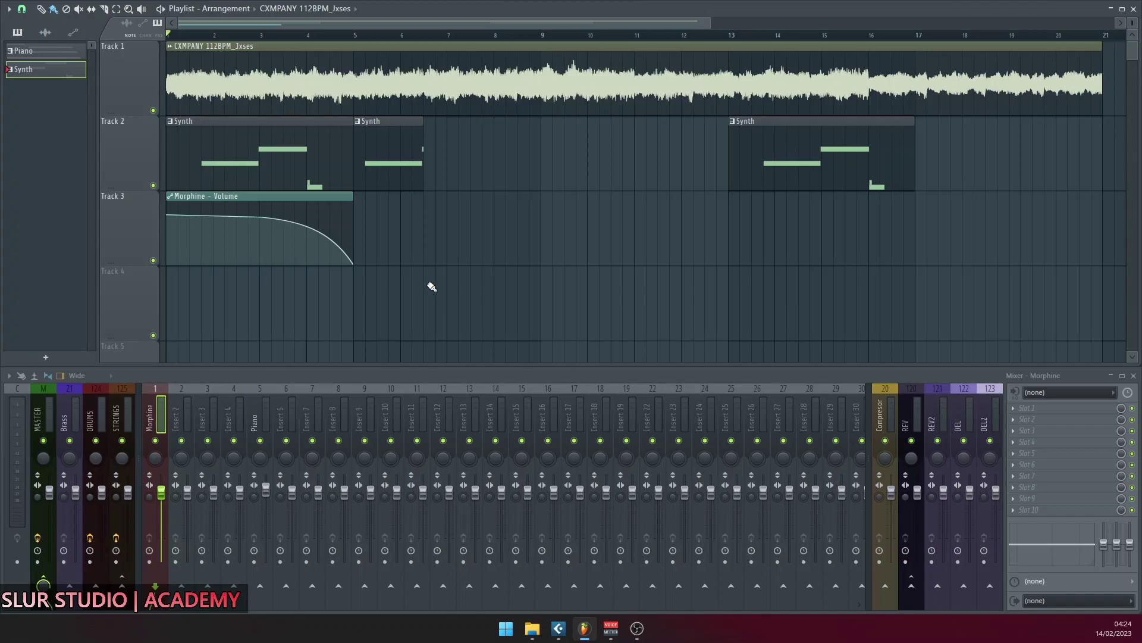
right_click(390, 151)
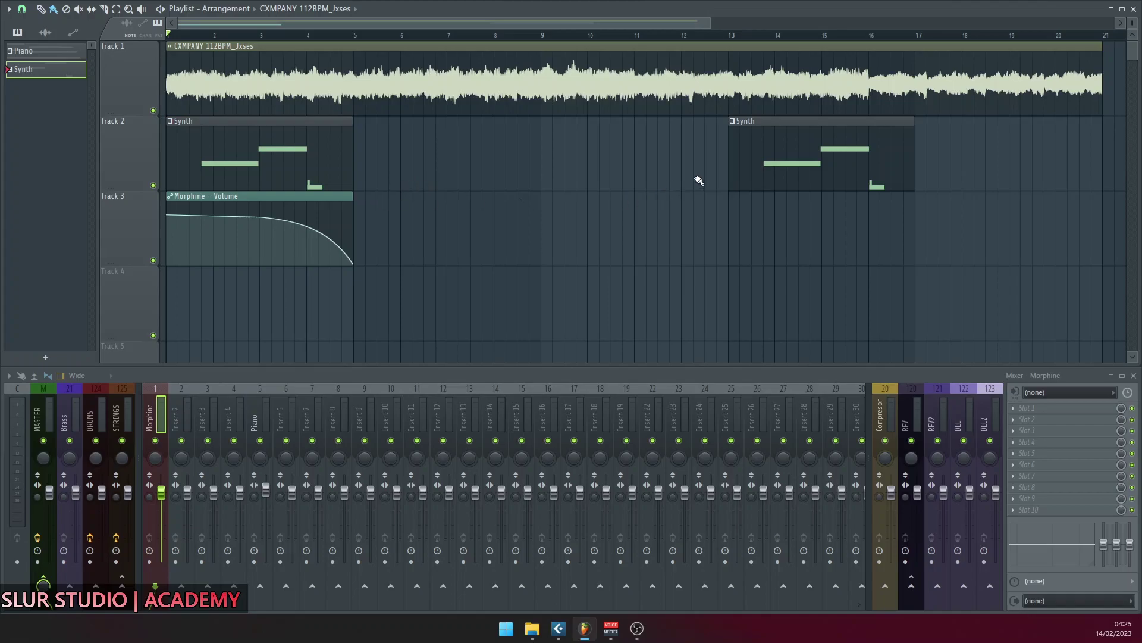
Select the Synth clip at bar 13, and extend the selection to both Synth clips and the Morphine - Volume clip.
left_click(777, 149)
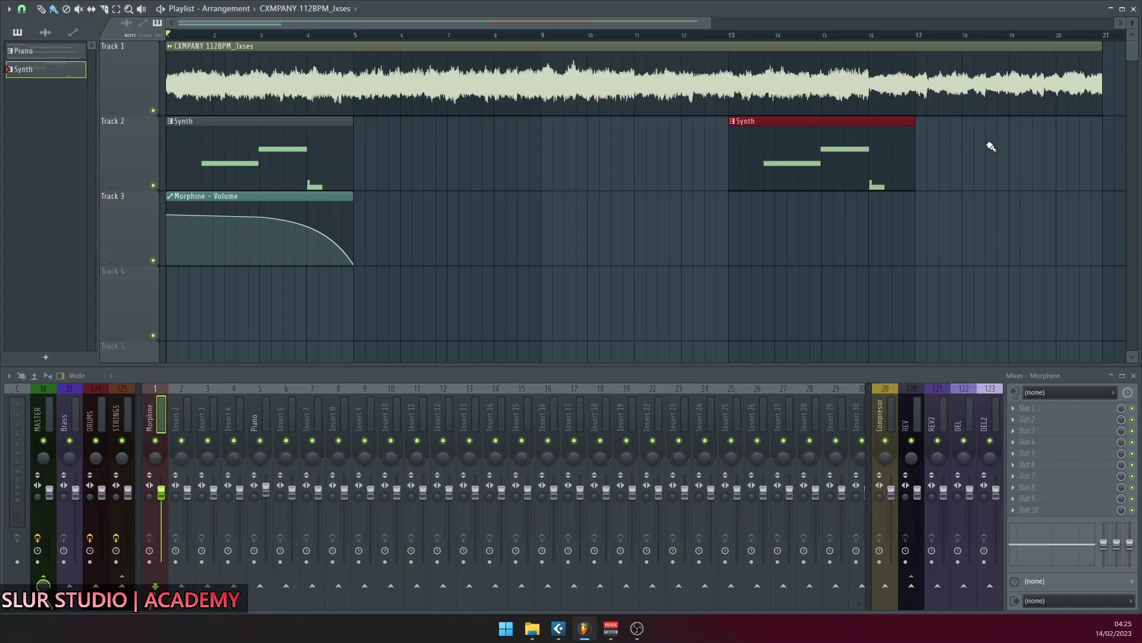
left_click_drag(989, 143, 322, 294)
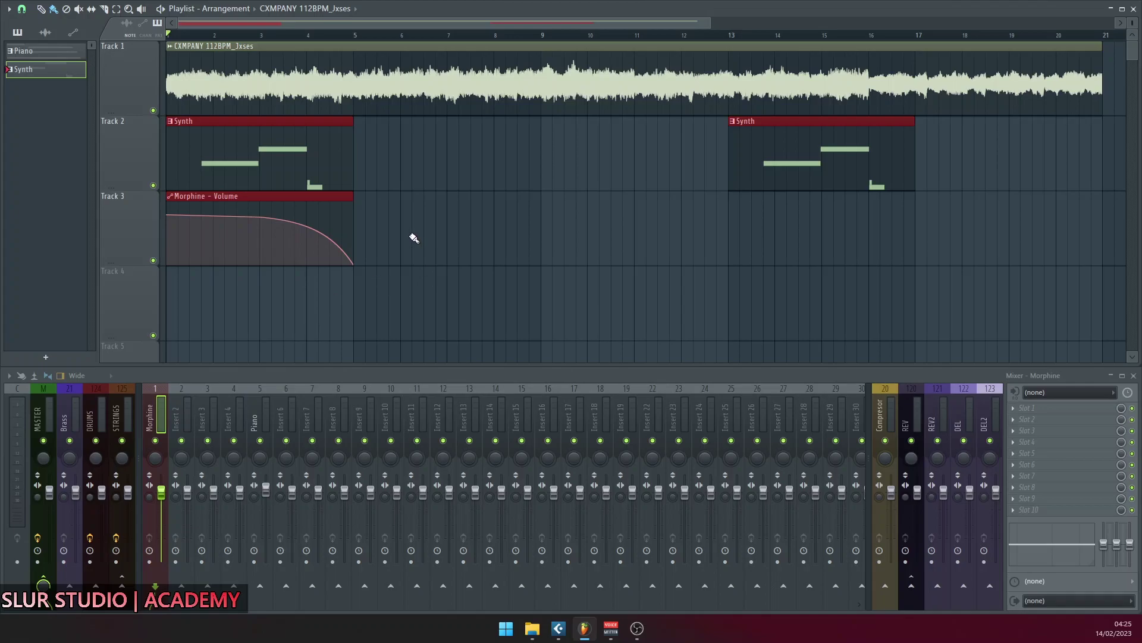
scroll(416, 244, "down", 4)
scroll(424, 251, "down", 4)
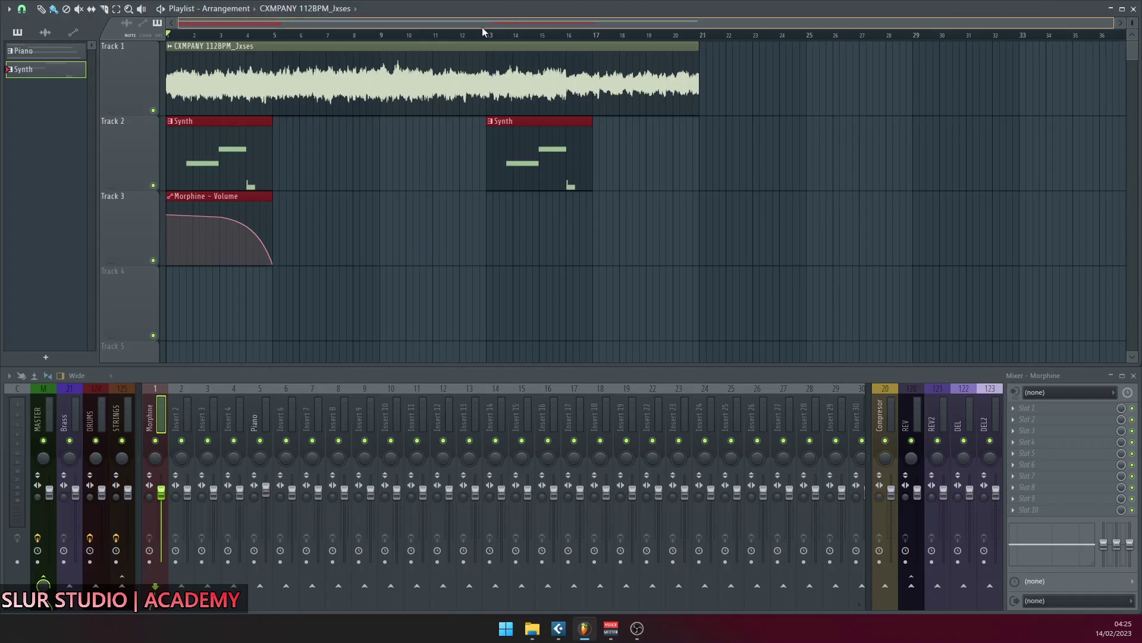
Switch to Cubase and go through the Line, Play and Color tools and the Snap option, returning to the Object Selection tool.
key("alt+Tab")
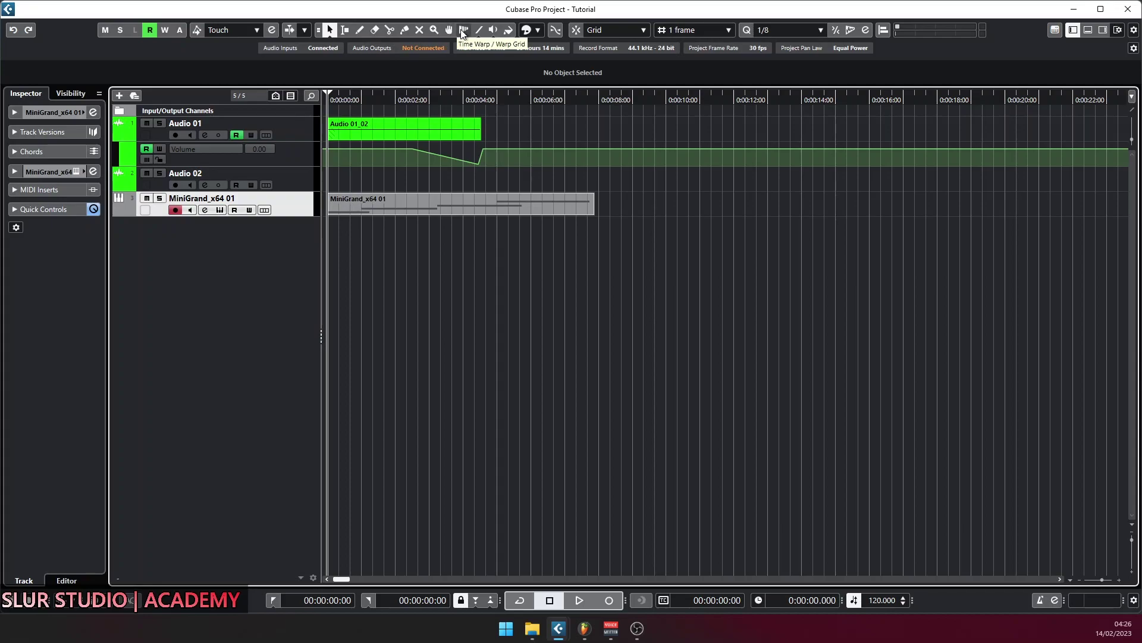
left_click(479, 31)
left_click(494, 31)
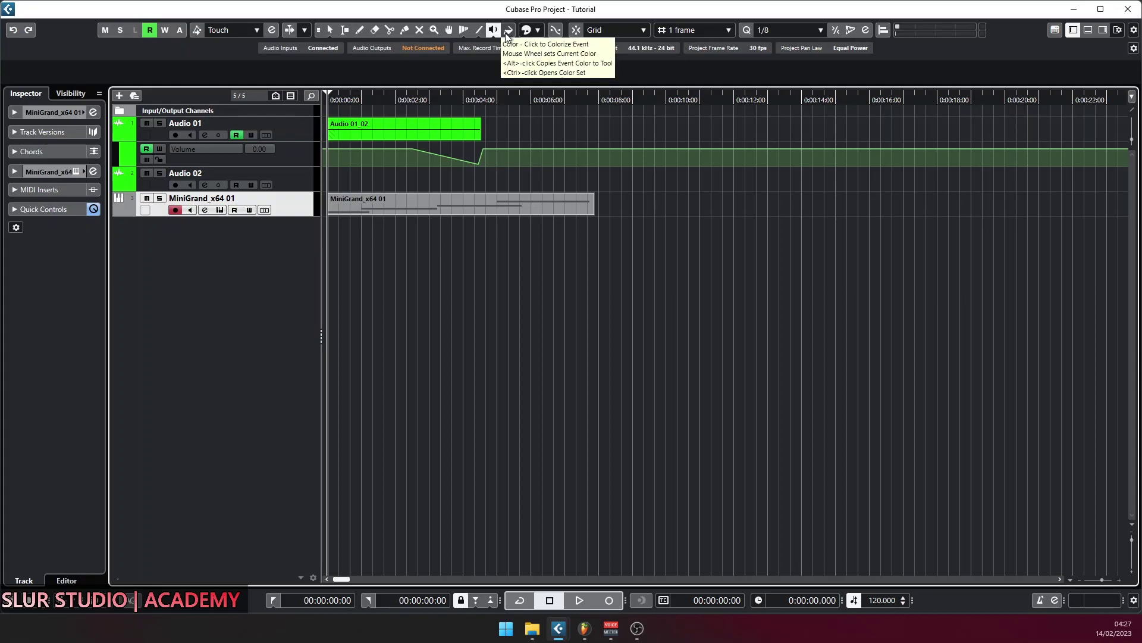
left_click(507, 33)
left_click(519, 202)
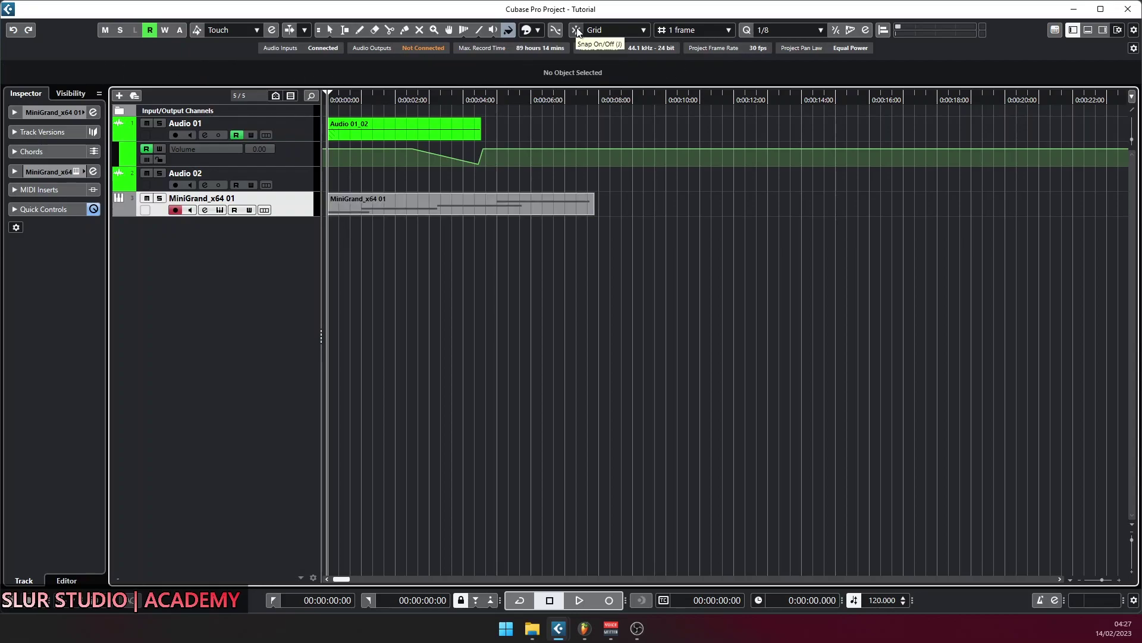
left_click(579, 33)
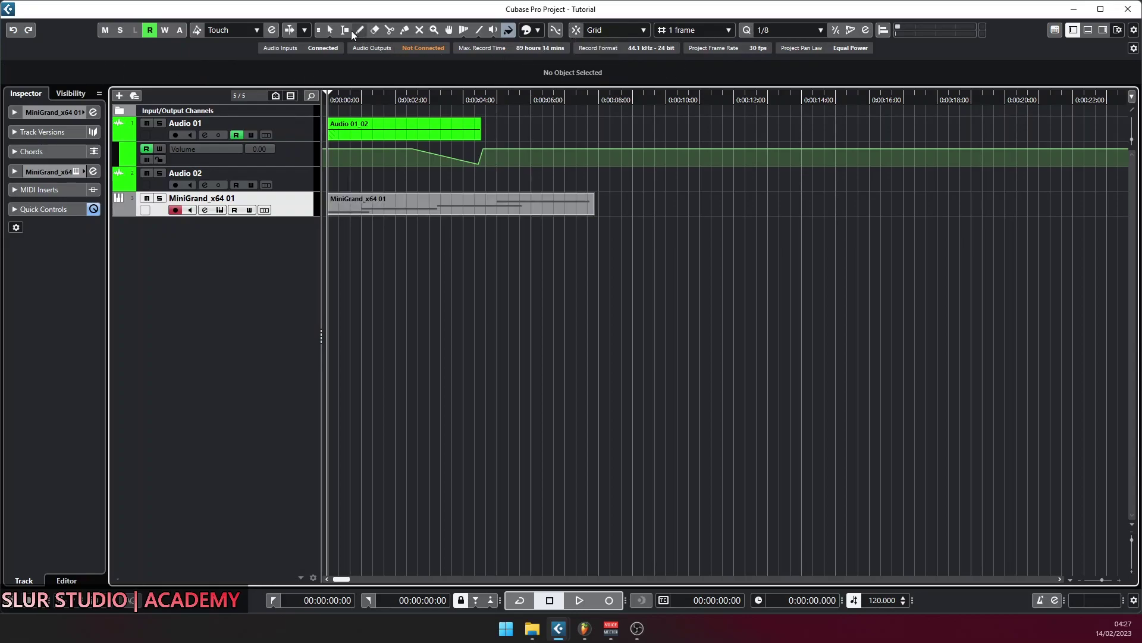
left_click(330, 28)
Switch to FL Studio, show all channels in the Channel rack, and add the EKL_RIM_ (2) and BAMZIE RIM (1) samples from the Browser.
key("alt+Tab")
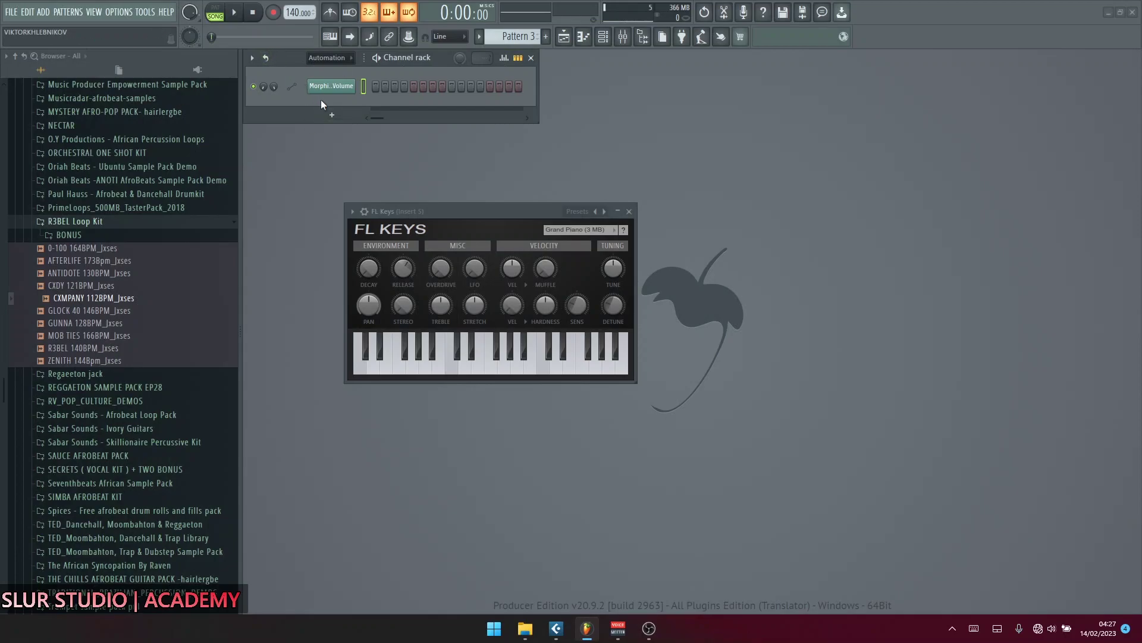
left_click(328, 57)
left_click(334, 70)
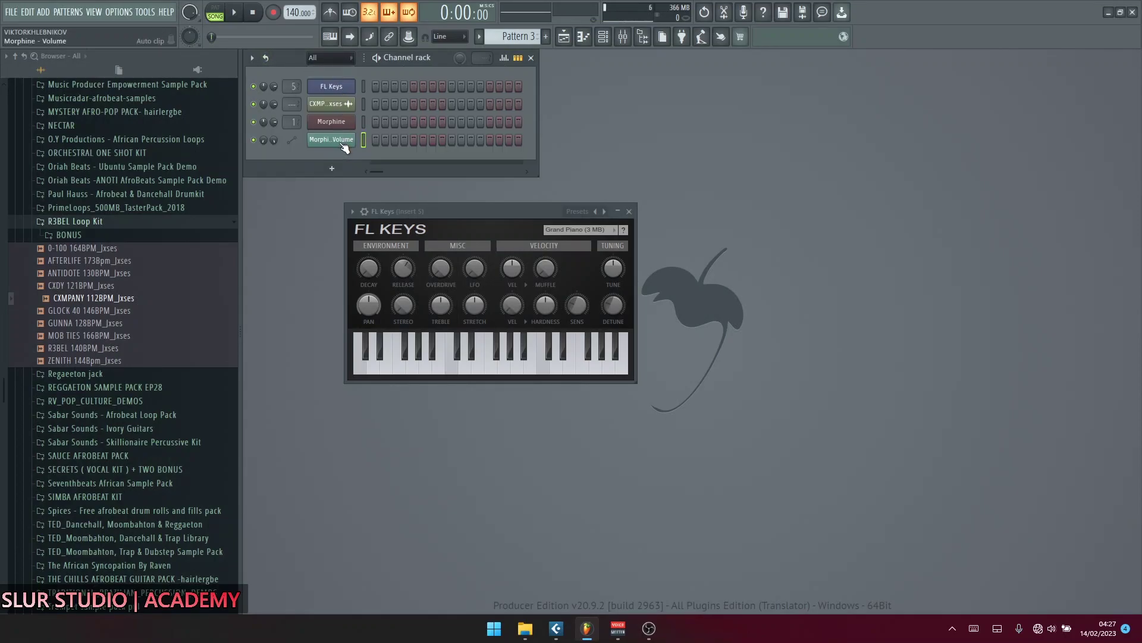
scroll(129, 300, "down", 12)
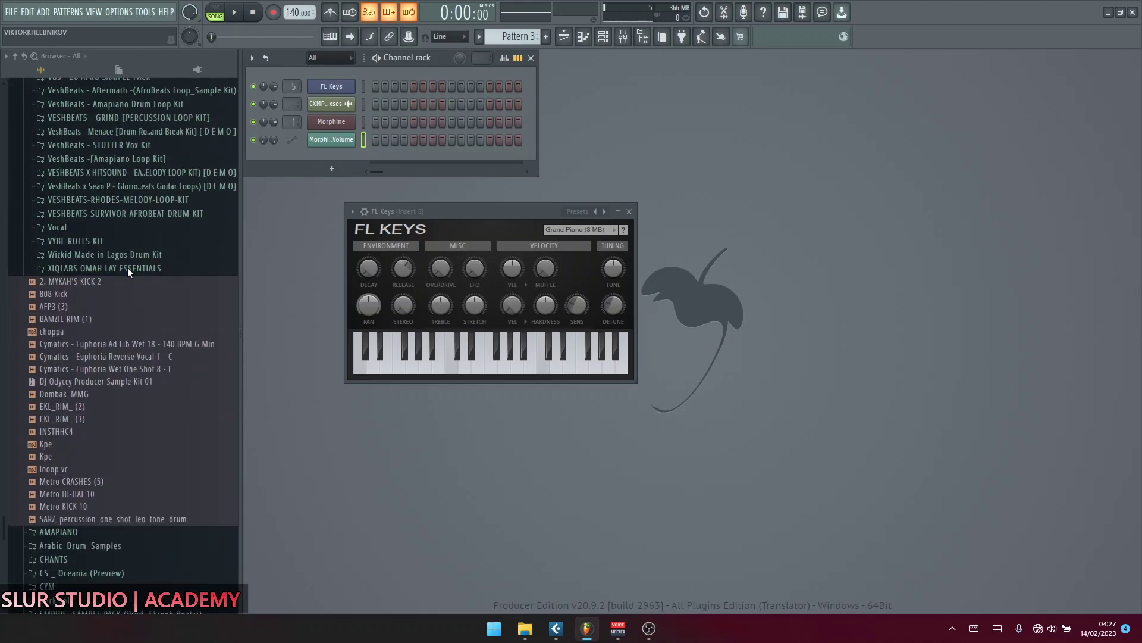
left_click_drag(108, 362, 286, 152)
left_click_drag(60, 276, 351, 140)
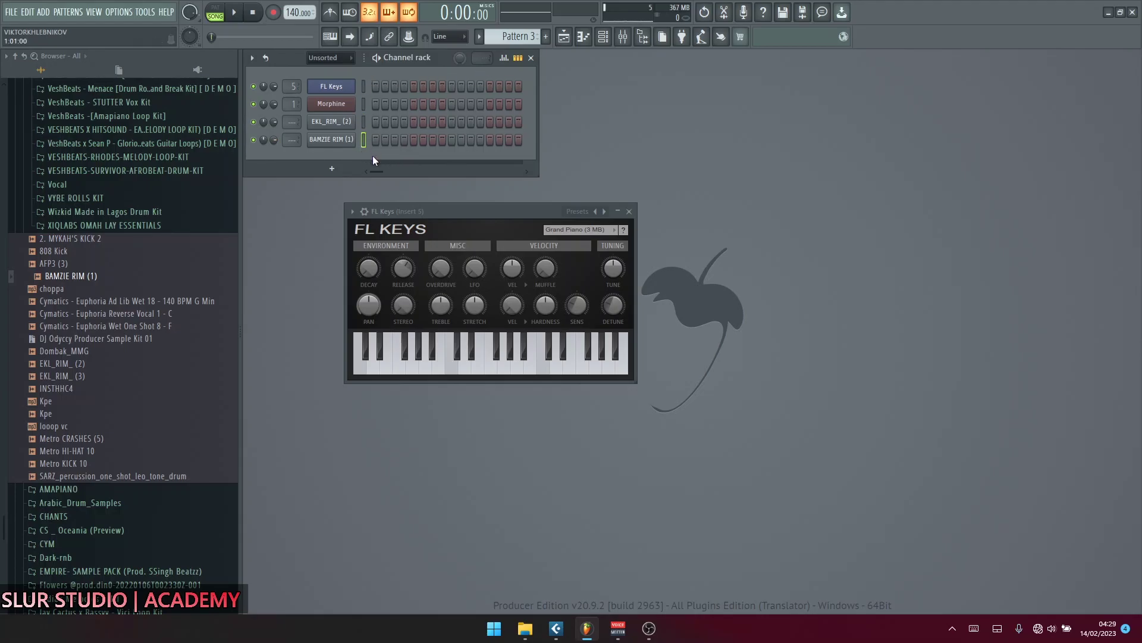
Program BAMZIE RIM (1) on steps 1, 5, 9 and 13 and EKL_RIM_ (2) on steps 7, 11, 15 and 16.
left_click(376, 141)
left_click(404, 123)
left_click(413, 140)
left_click(404, 122)
left_click(509, 122)
left_click(519, 122)
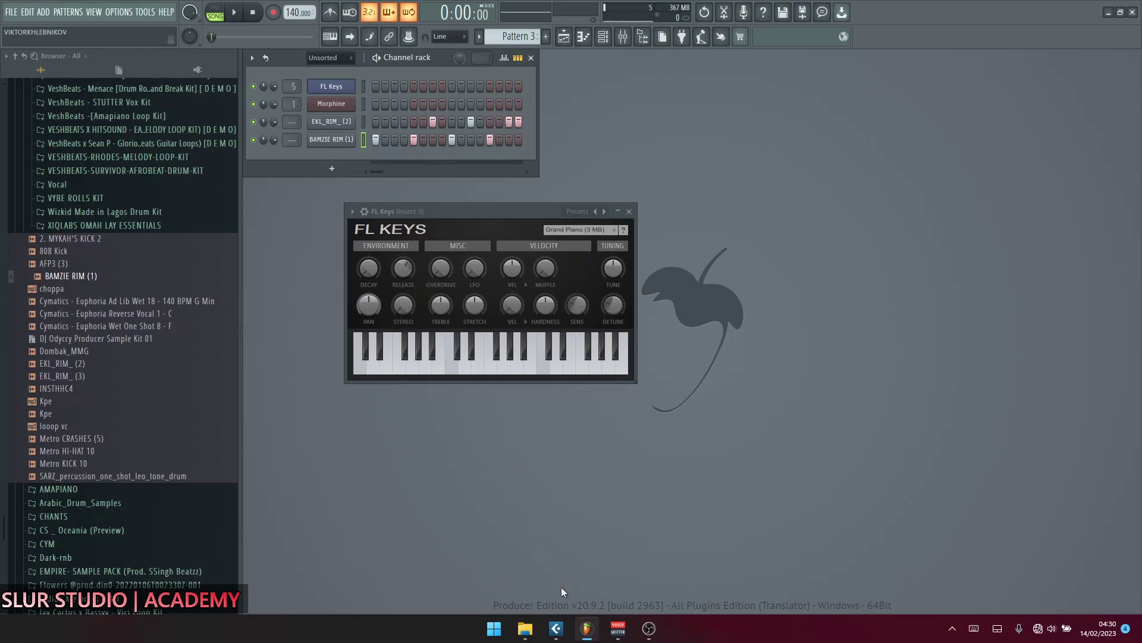
Toggle the Channel rack several times between step sequencer and piano roll overview, ending in the piano roll overview.
mouse_move(556, 627)
left_click(519, 59)
left_click(519, 59)
left_click(520, 59)
left_click(520, 59)
left_click(520, 59)
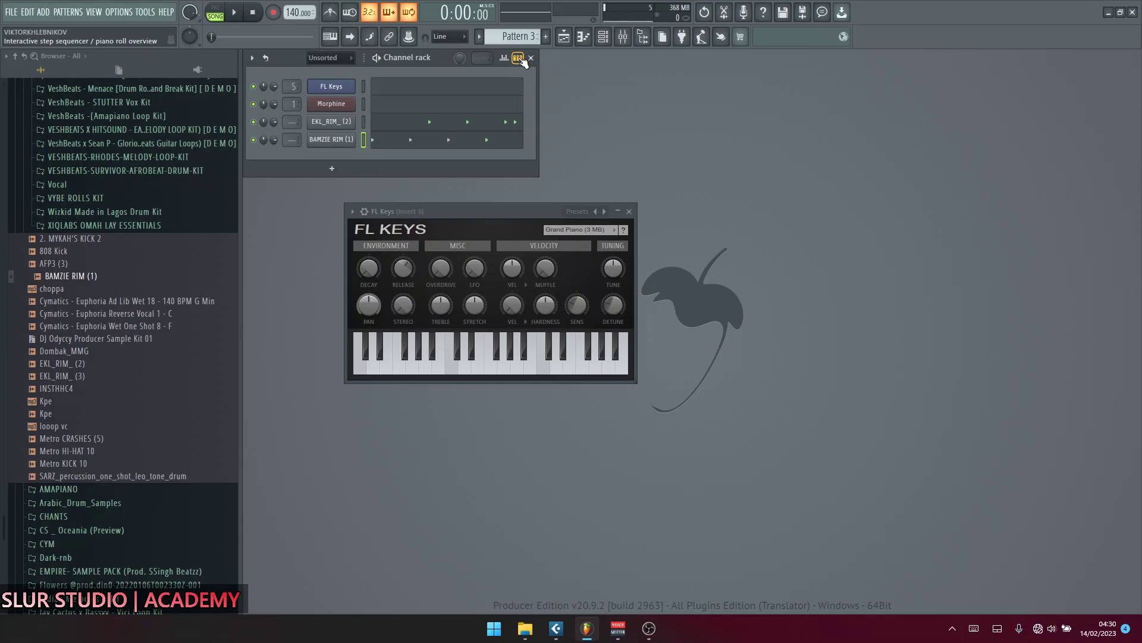
left_click(521, 59)
left_click(520, 59)
left_click(521, 59)
left_click(521, 59)
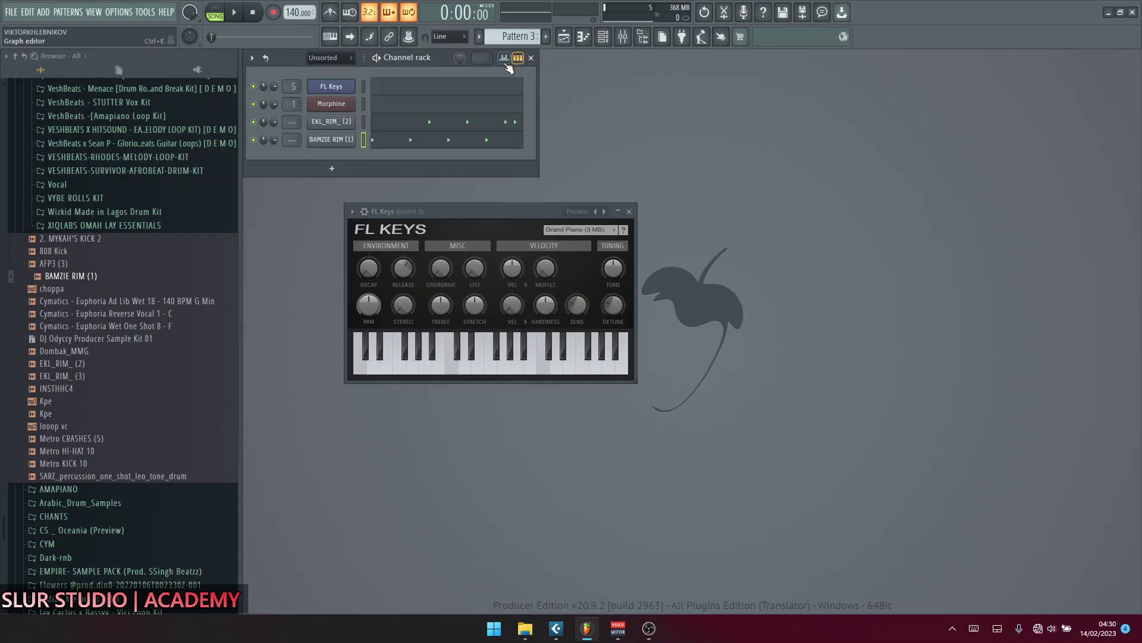
Open the piano roll for EKL_RIM_ (2) and draw the notes C4, E4, C4 and G4 between bar 1 and bar 3.
left_click(430, 123)
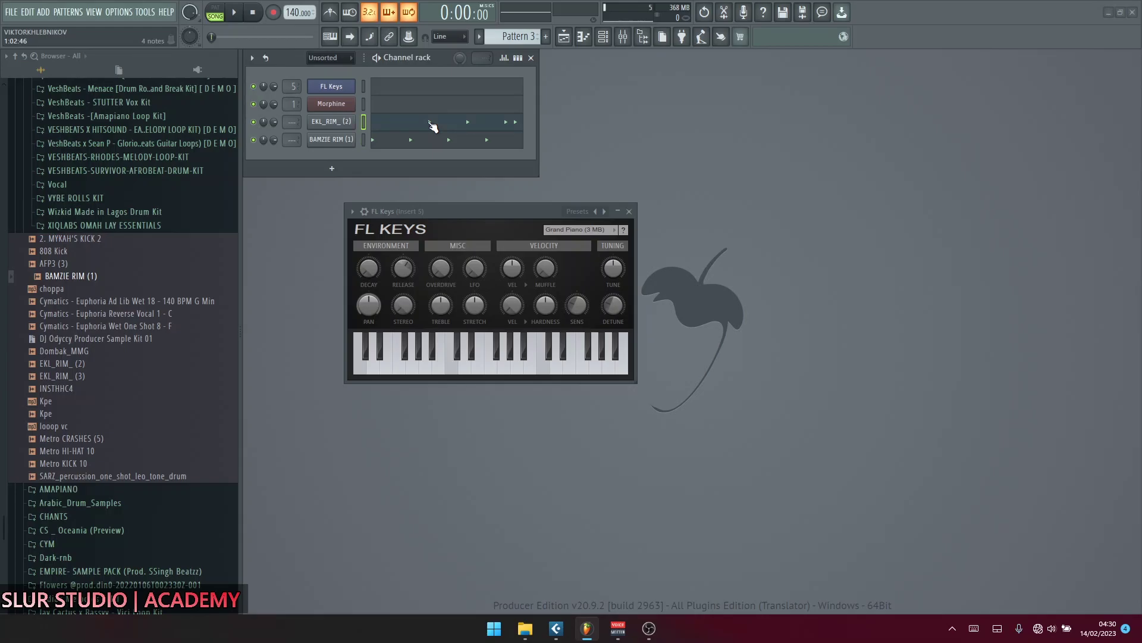
left_click(431, 123)
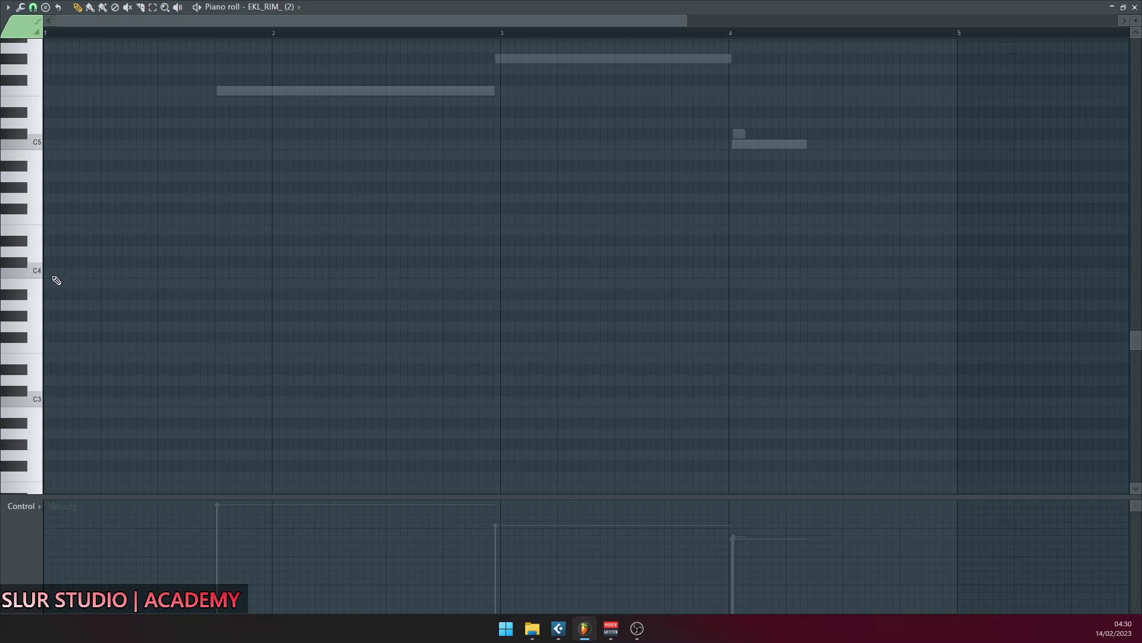
left_click(48, 273)
left_click(180, 230)
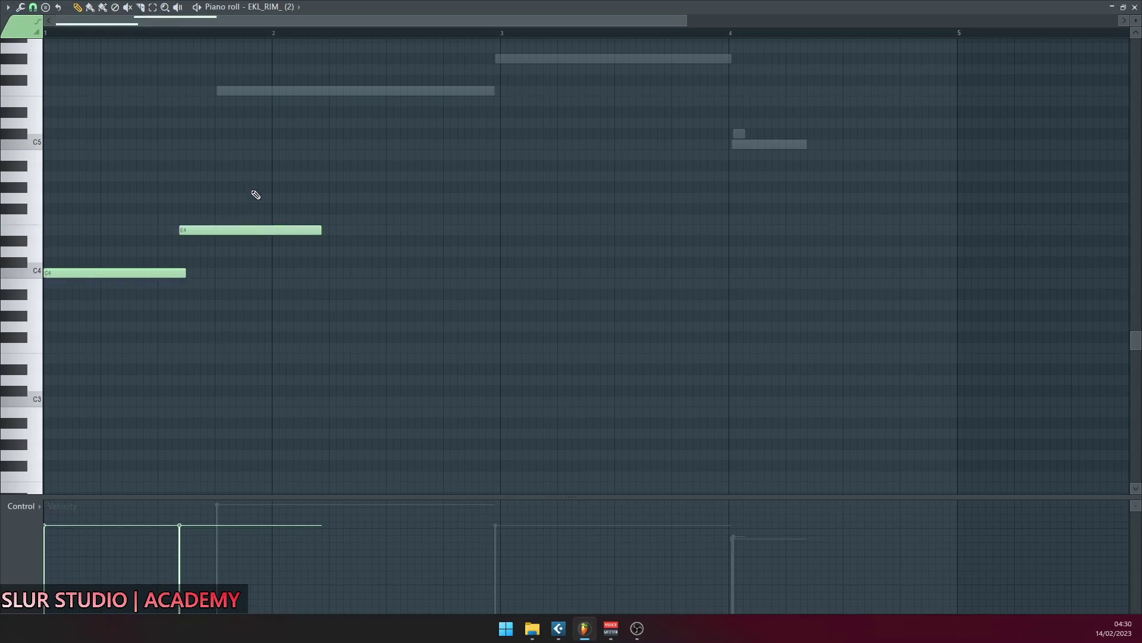
left_click(345, 273)
left_click(531, 197)
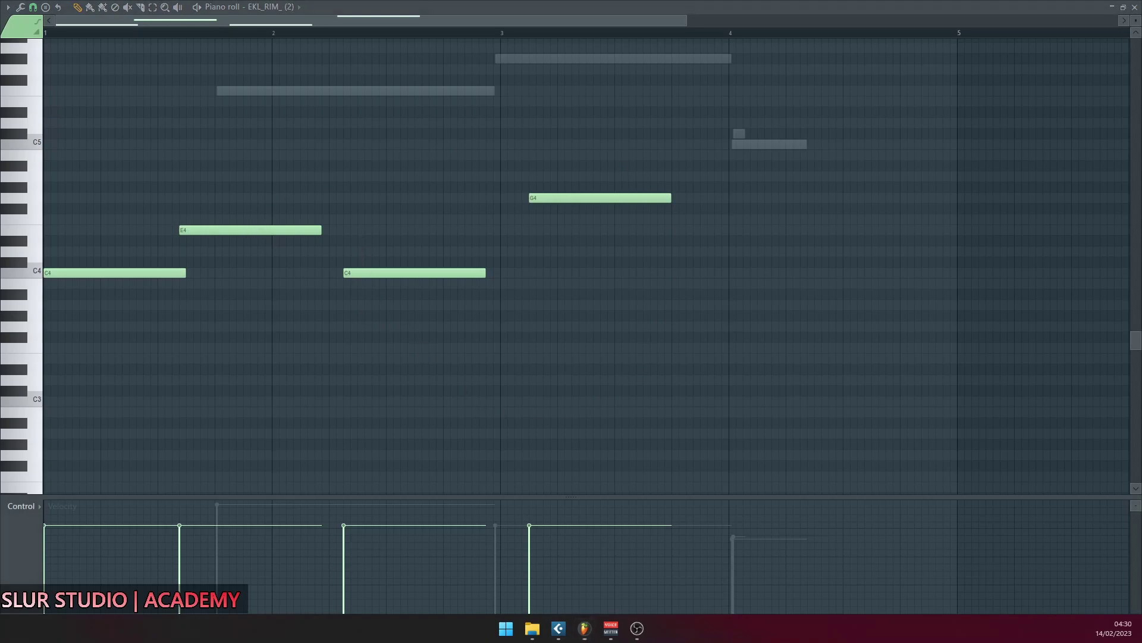
Switch to Cubase and draw an A3 note at 6.1.3.0 and a C4 note at 7.2.3.0 in the Key Editor.
key("alt+Tab")
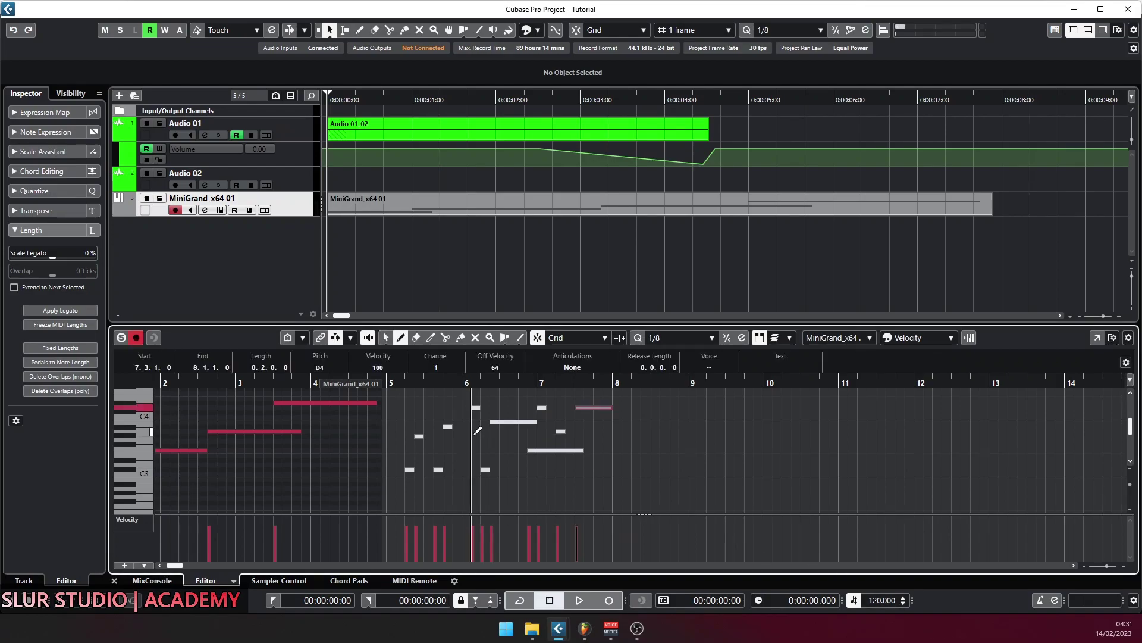
left_click_drag(477, 429, 512, 430)
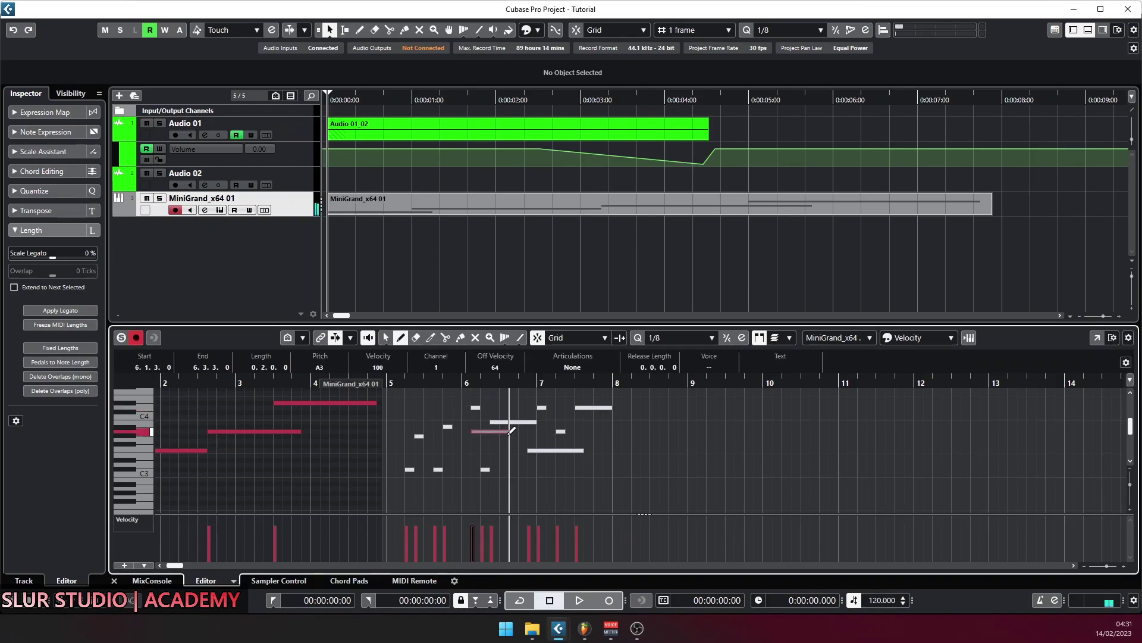
left_click(569, 416)
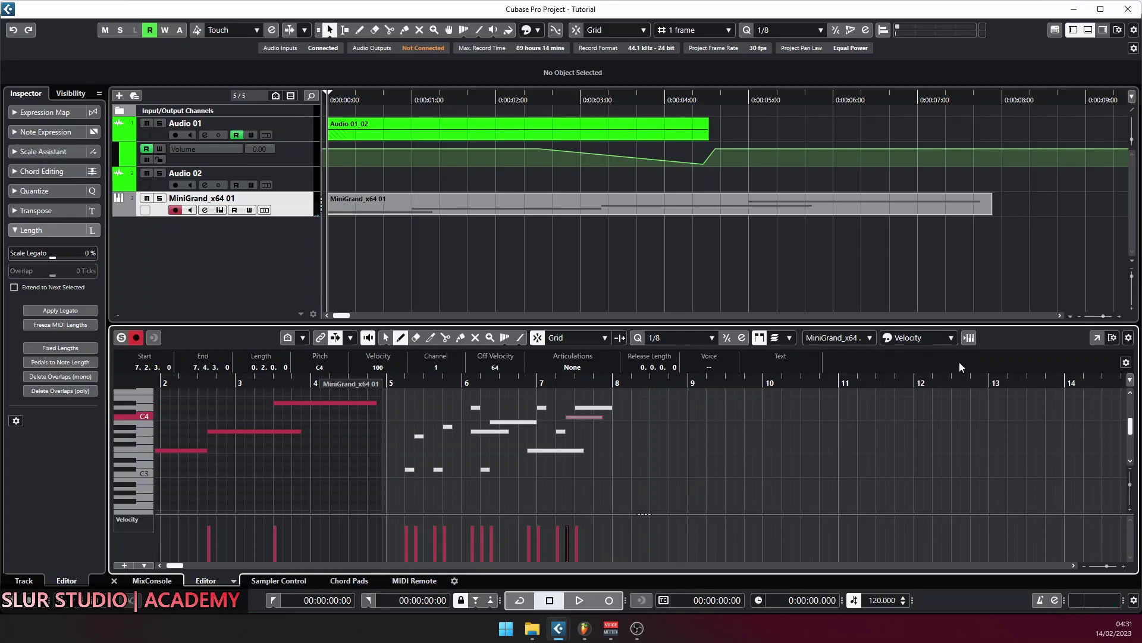
left_click(1097, 340)
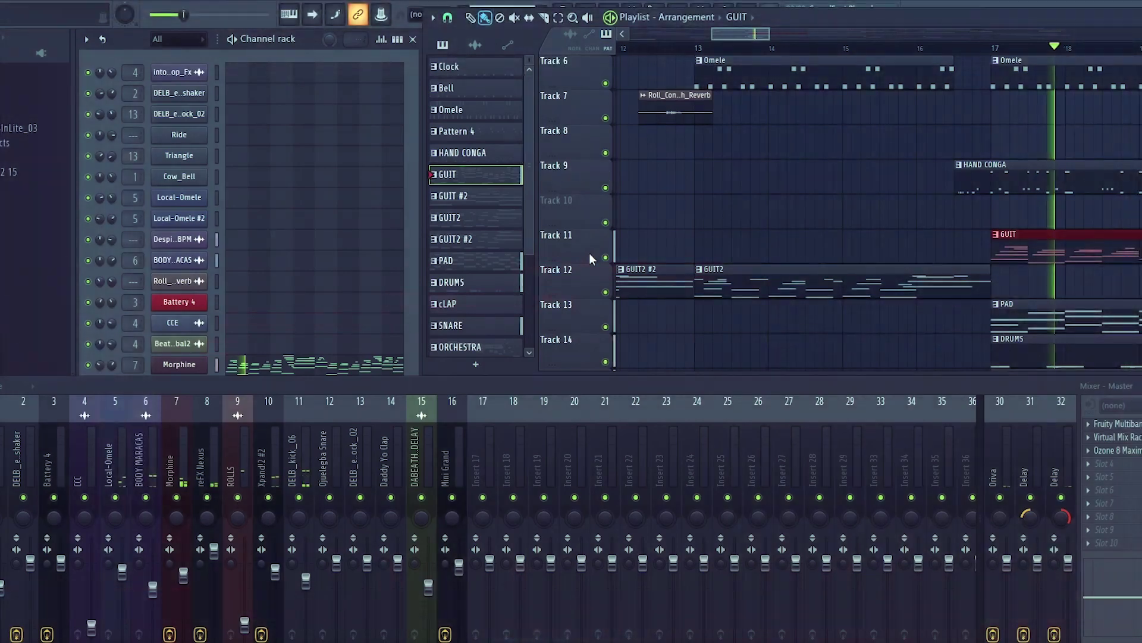
right_click(998, 250)
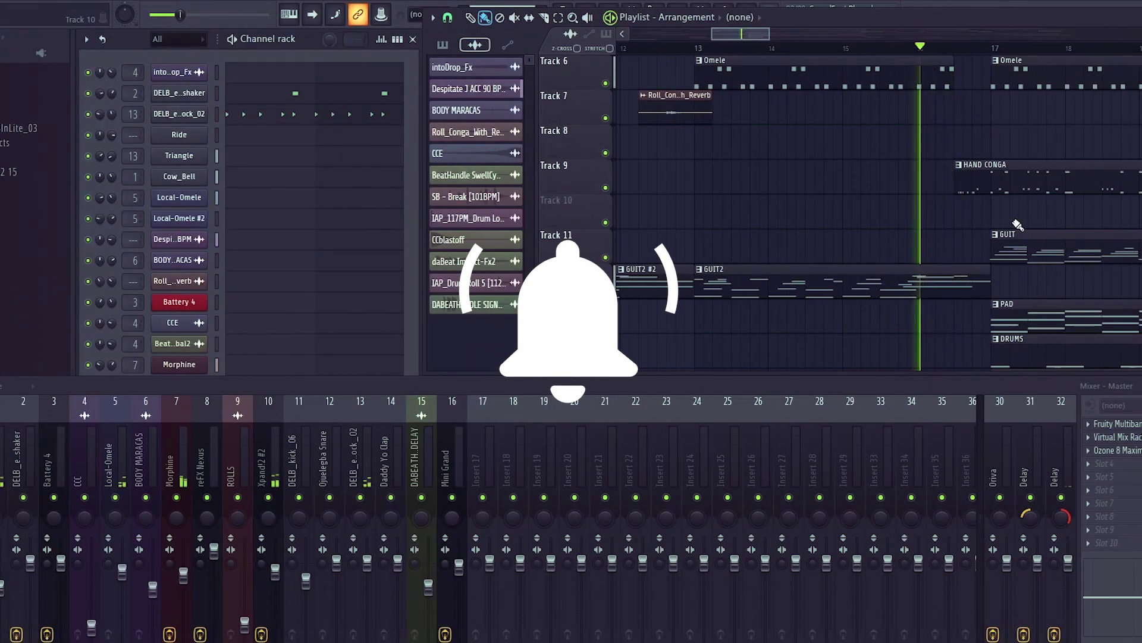
scroll(1116, 222, "down", 3)
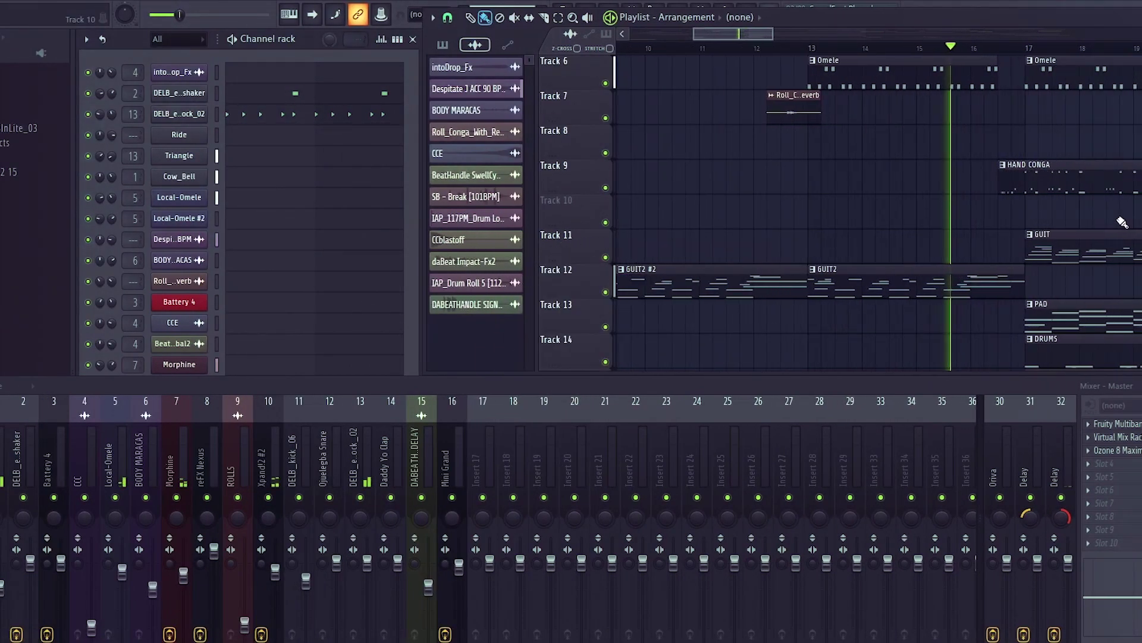
scroll(783, 242, "up", 2)
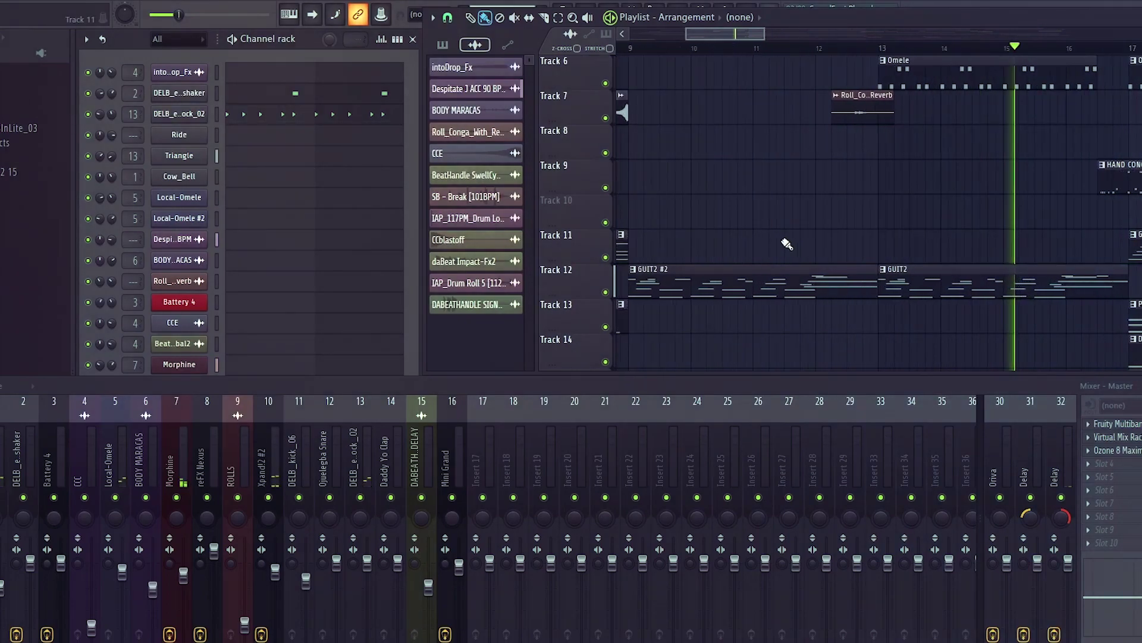